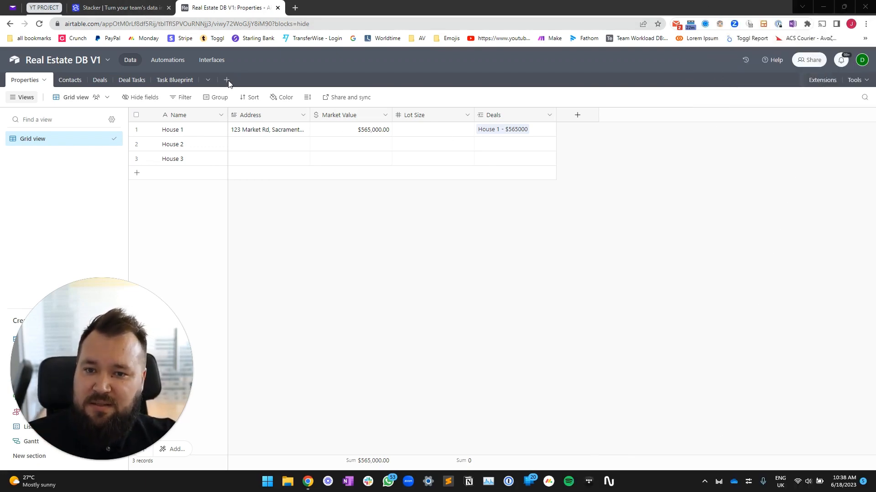
# Create a blank table in the base and name it Users
pyautogui.click(227, 81)
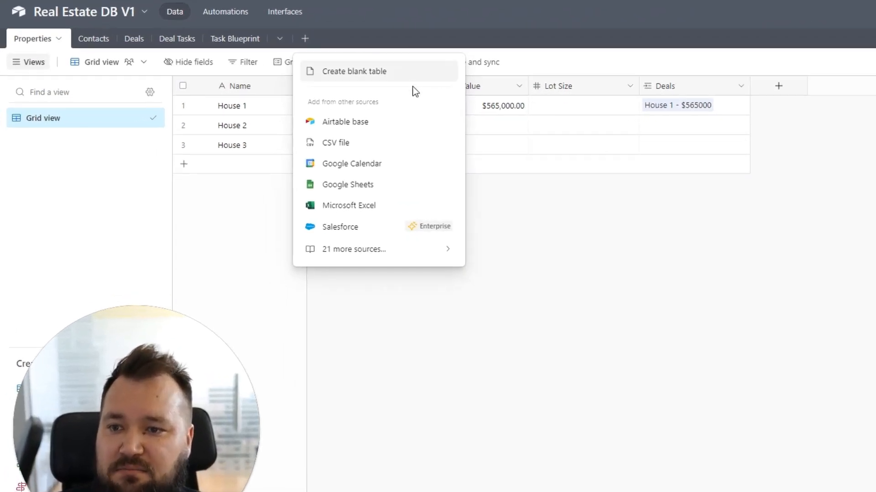
pyautogui.click(362, 77)
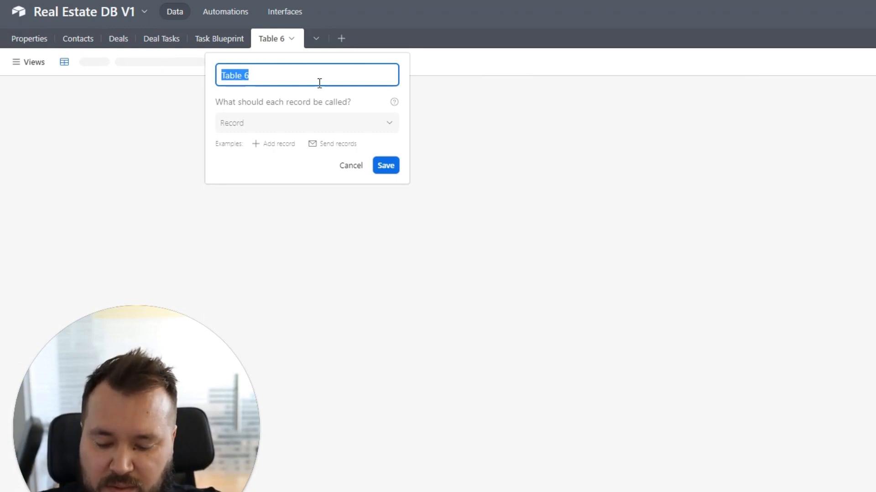
pyautogui.write('Users')
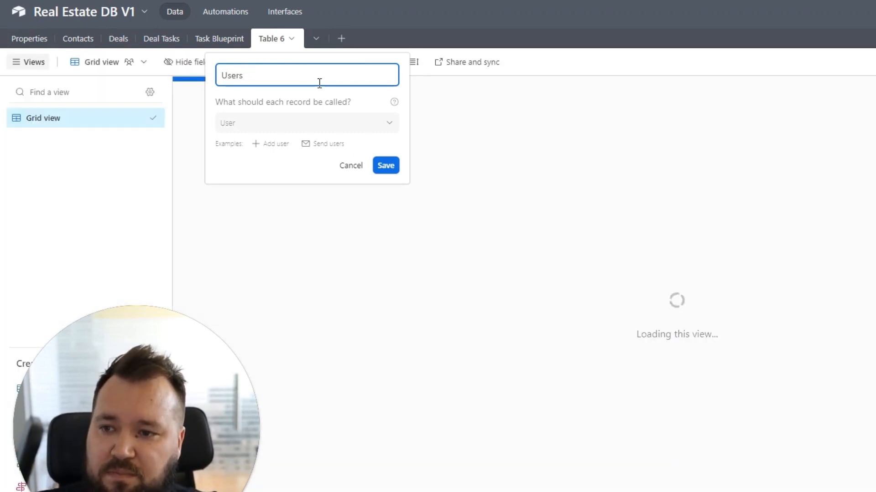
pyautogui.press('Return')
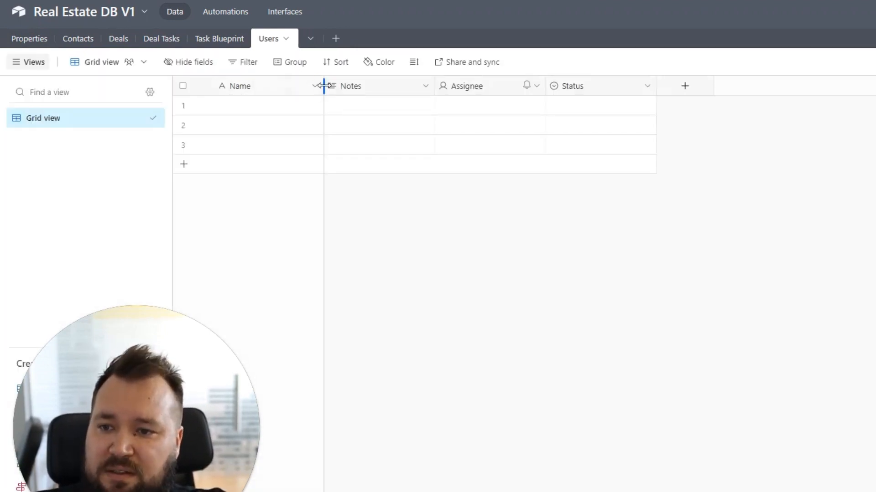
# Delete the Notes, Assignee and Status fields and enter 'John' as row 1's name
pyautogui.moveTo(324, 86); pyautogui.dragTo(304, 86)
pyautogui.click(365, 87)
pyautogui.keyDown('shift'); pyautogui.click(578, 88); pyautogui.keyUp('shift')
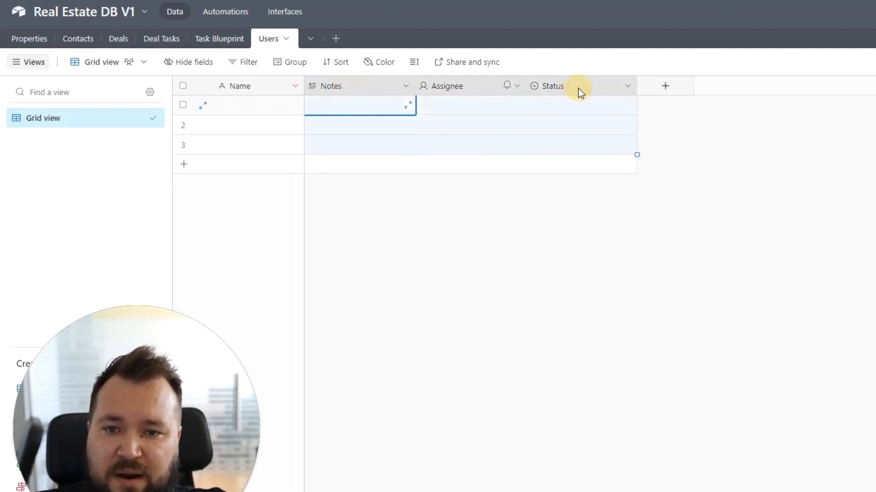
pyautogui.rightClick(578, 89)
pyautogui.press('Escape')
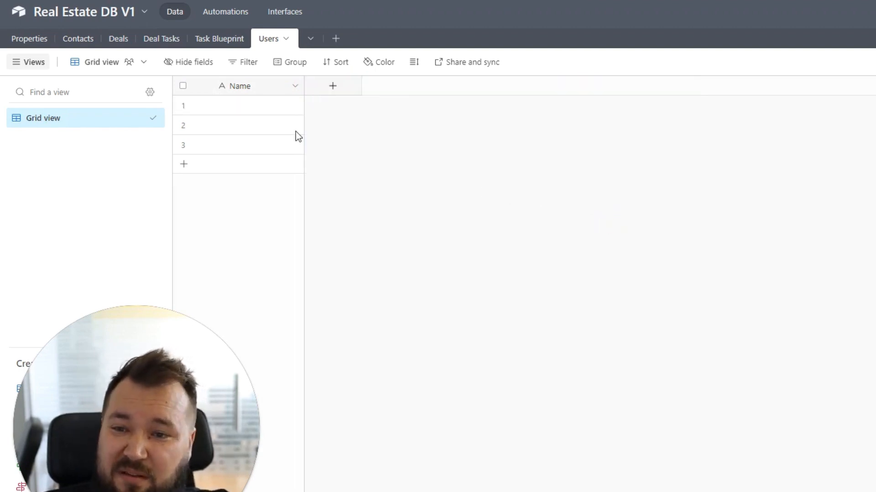
pyautogui.click(280, 107)
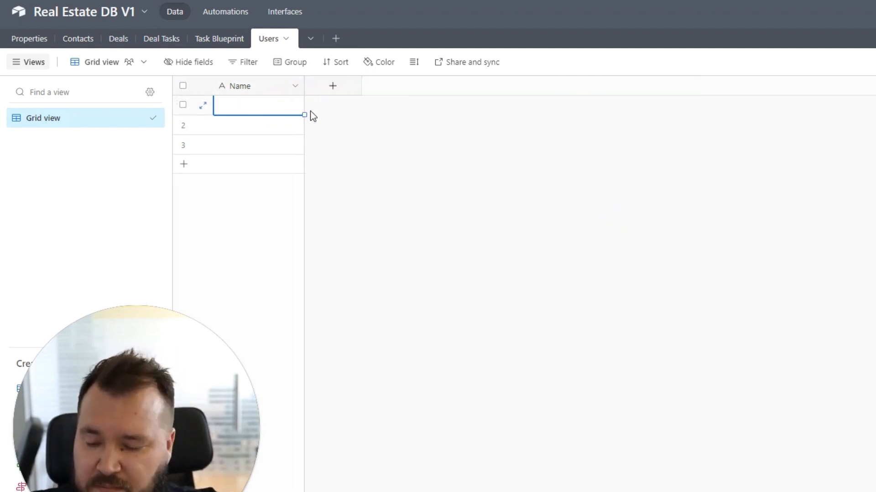
pyautogui.write('John Doe')
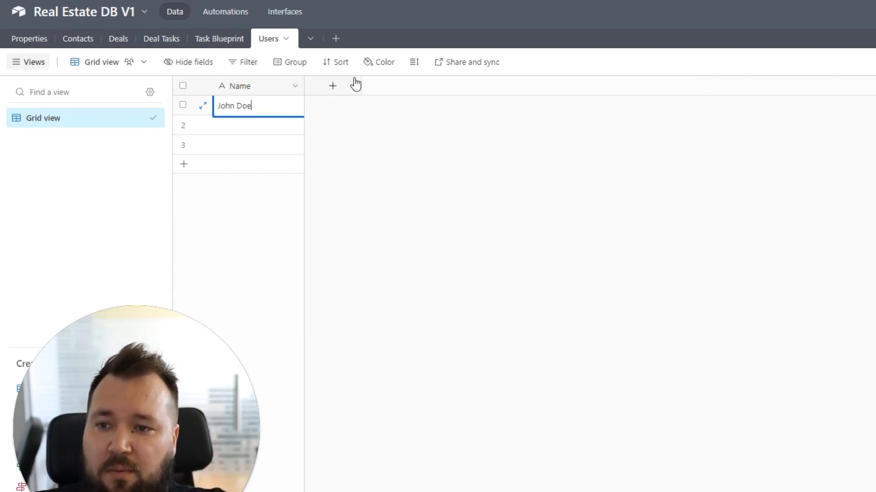
# Add an Email field and a Role field to the Users table
pyautogui.click(355, 84)
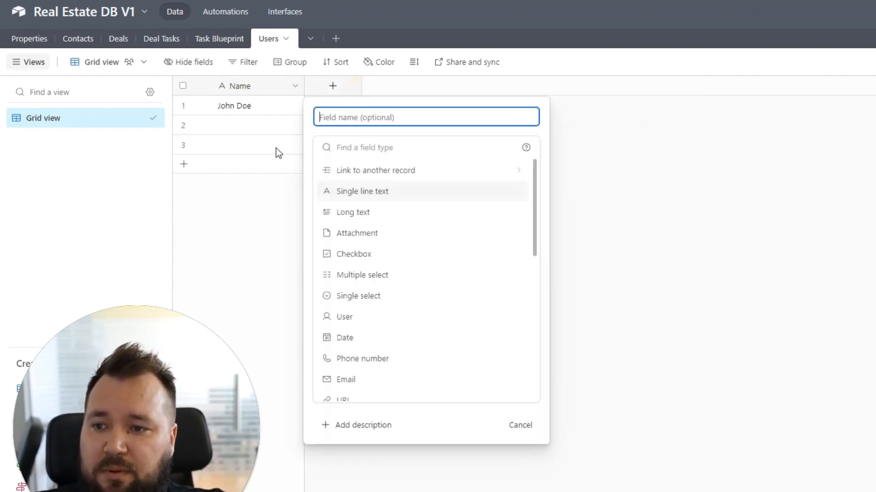
pyautogui.write('Email')
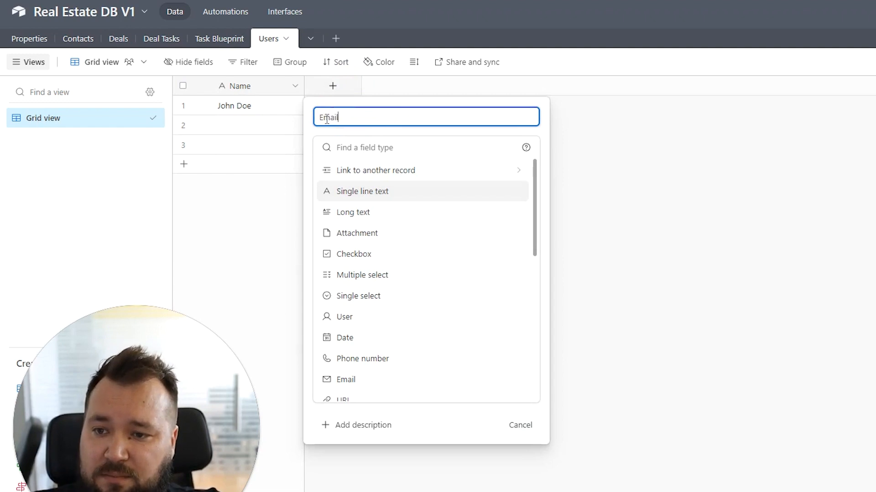
pyautogui.press('Return')
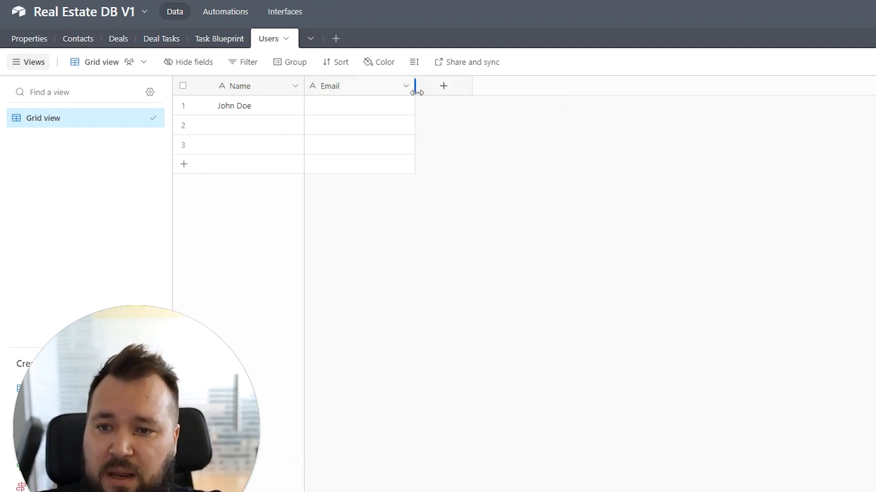
pyautogui.click(441, 89)
pyautogui.write('Role')
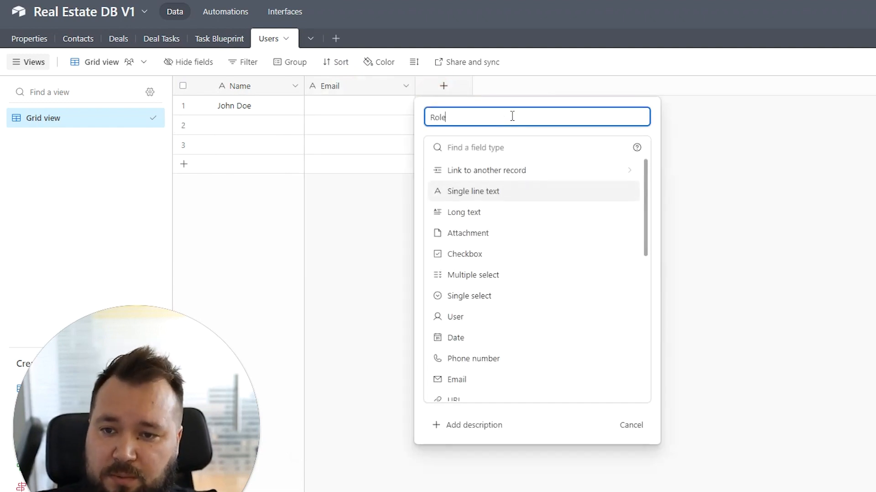
pyautogui.press('Return')
pyautogui.doubleClick(499, 88)
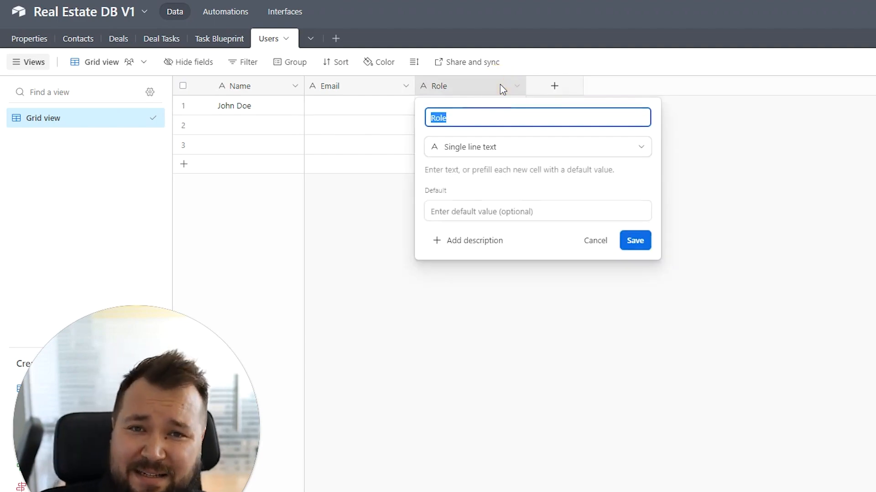
# Make Role a single select with choices Admin, Office and Agent, and save it
pyautogui.click(491, 149)
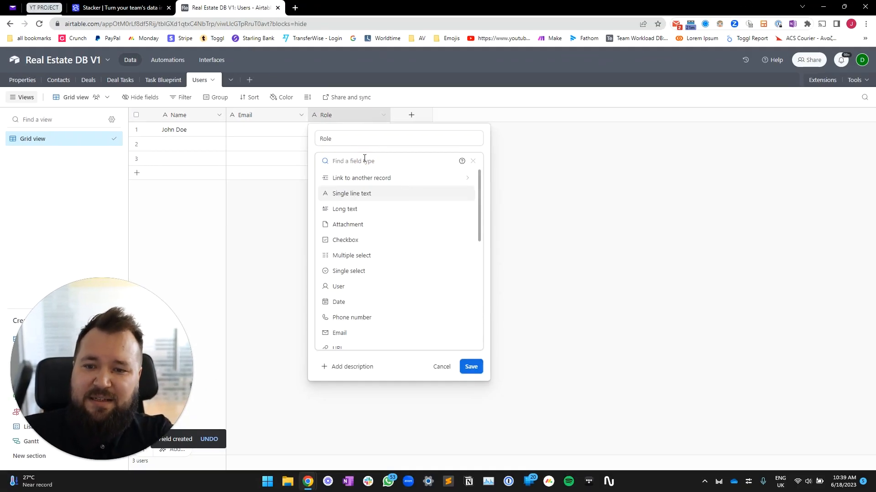
pyautogui.write('sin')
pyautogui.click(356, 194)
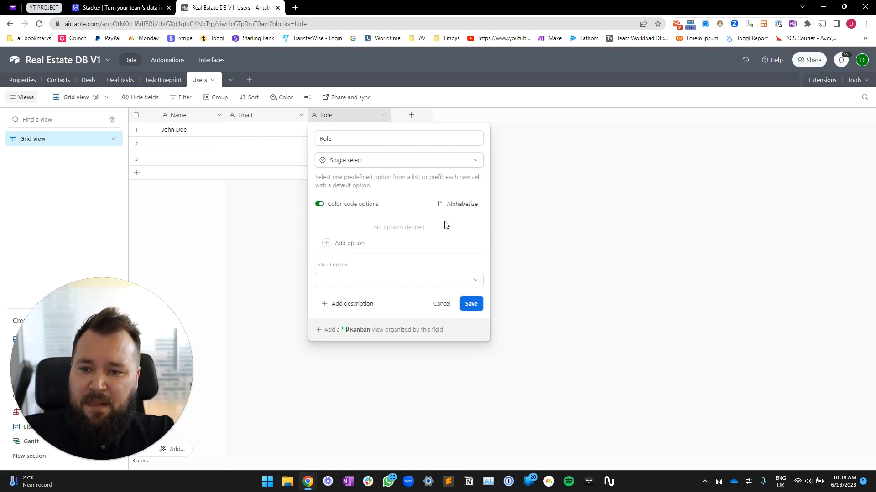
pyautogui.click(410, 242)
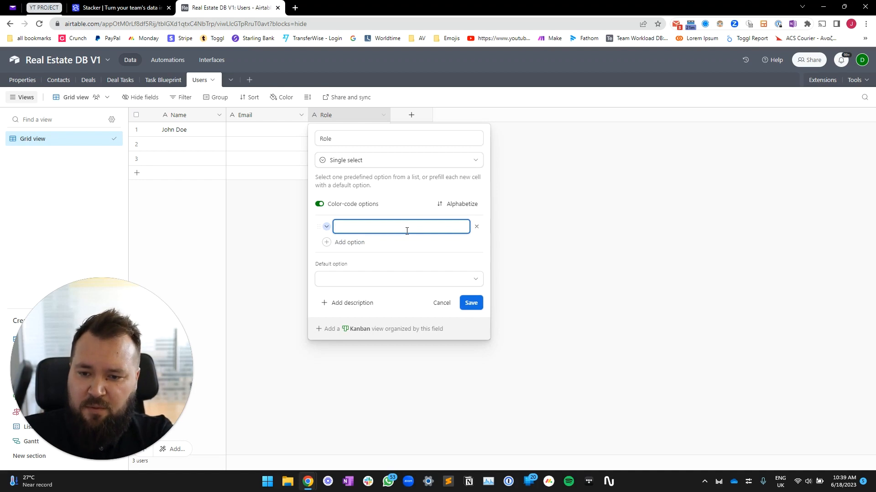
pyautogui.write('dmin')
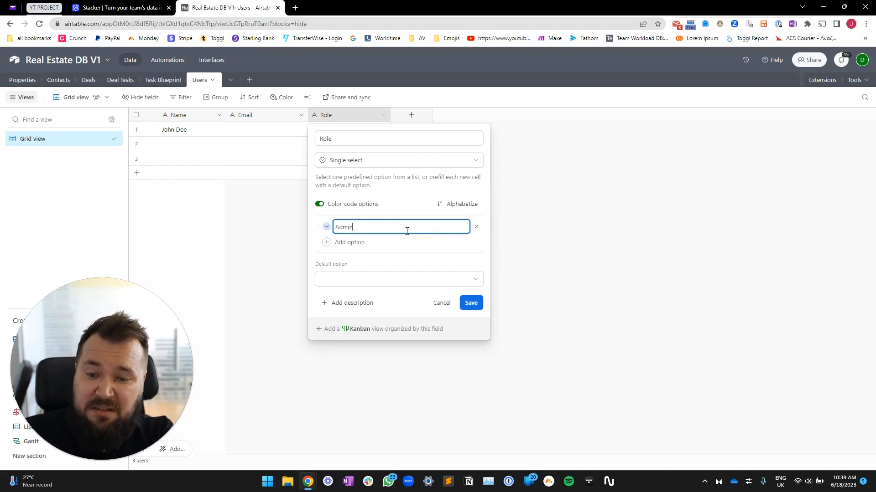
pyautogui.press('Return')
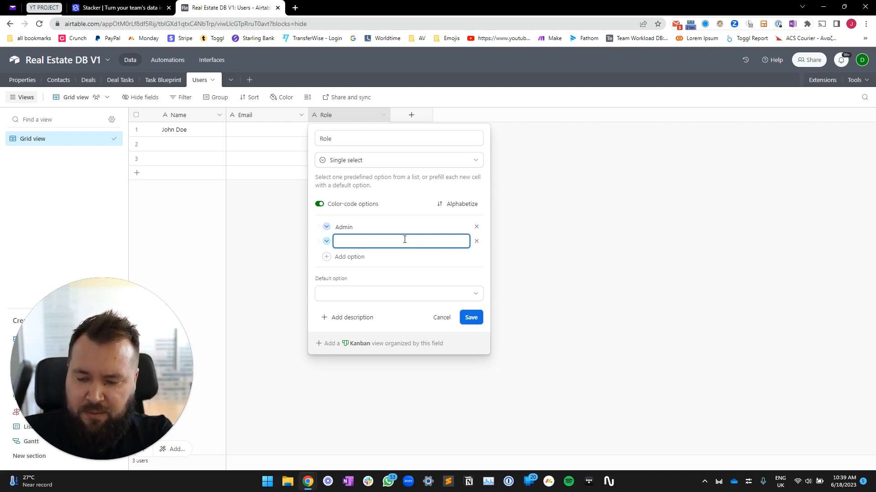
pyautogui.press('Return')
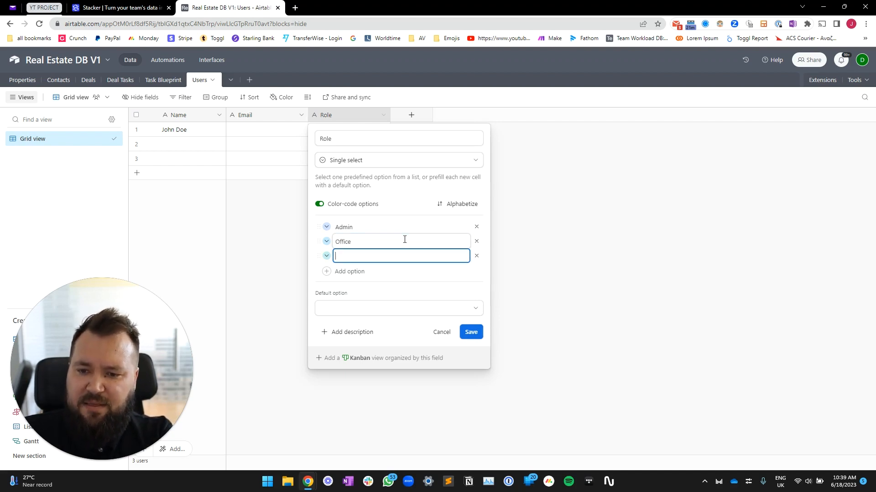
pyautogui.write('Agent')
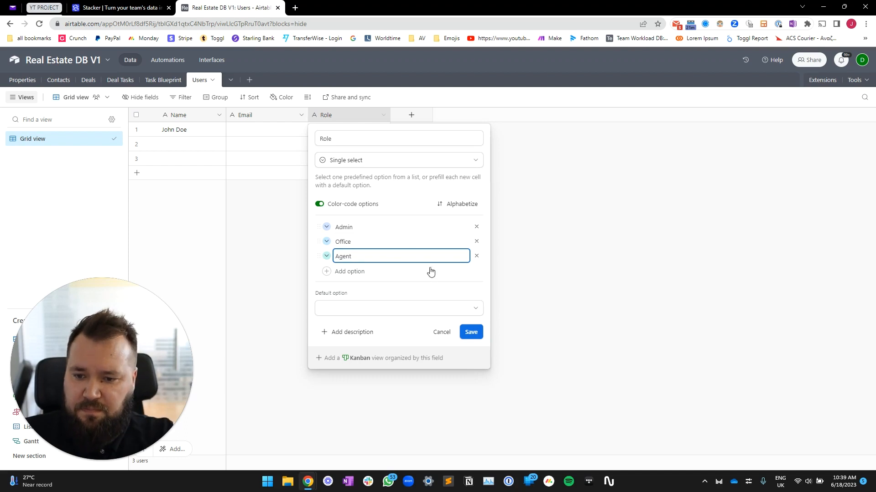
pyautogui.click(471, 332)
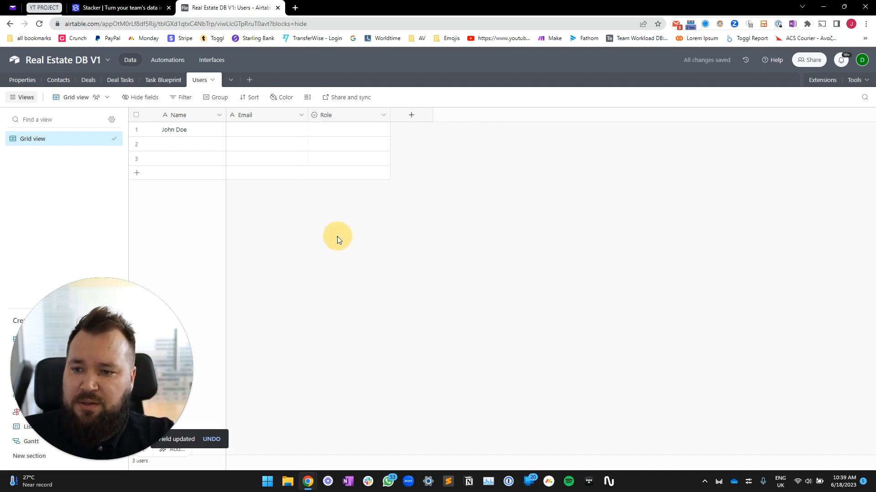
# Give the first user an email address and the Agent role
pyautogui.click(276, 130)
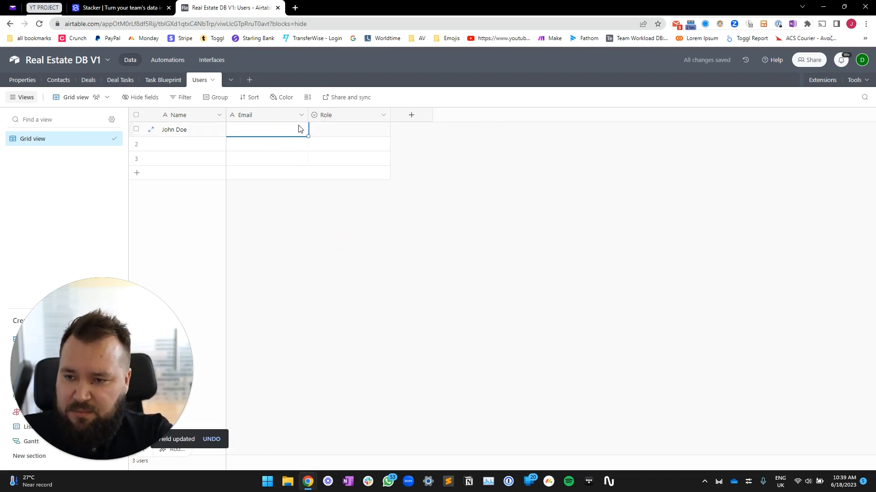
pyautogui.write('john@example.com')
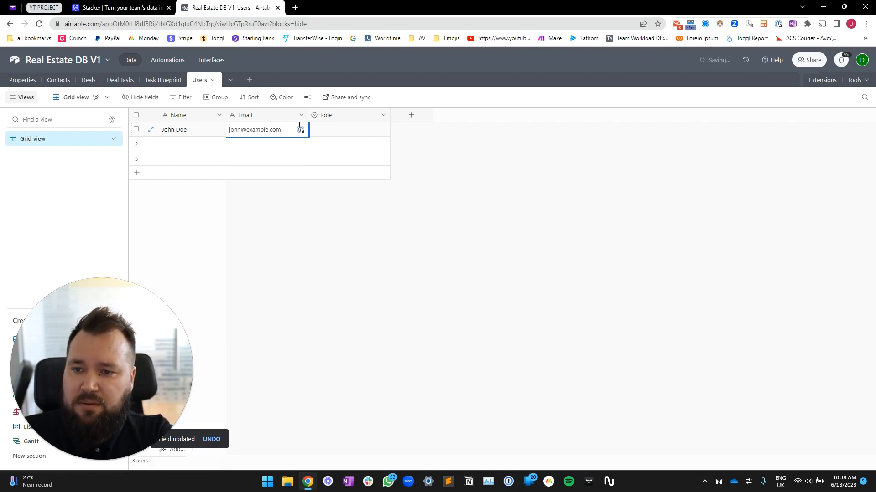
pyautogui.press('Tab')
pyautogui.press('Return')
pyautogui.press('Down')
pyautogui.press('Down')
pyautogui.press('Down')
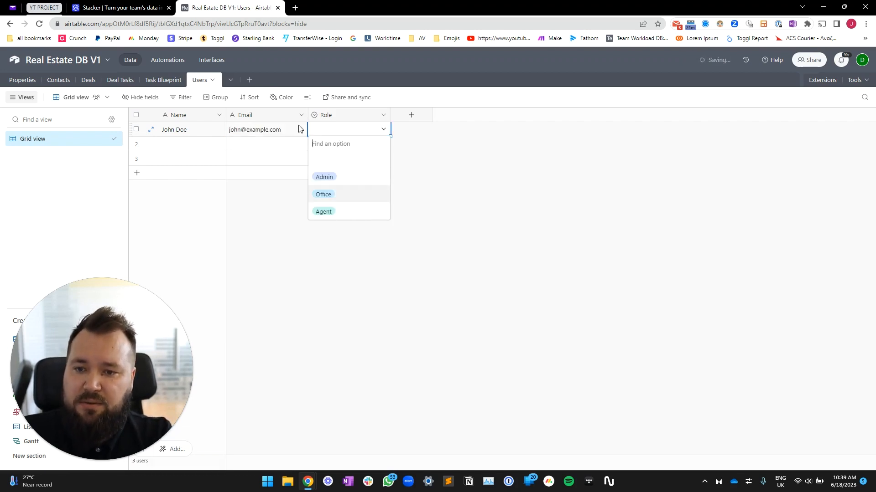
pyautogui.press('Down')
pyautogui.press('Return')
# Add a second user with a name, email address and the Office role
pyautogui.press('Down')
pyautogui.press('Left')
pyautogui.press('Left')
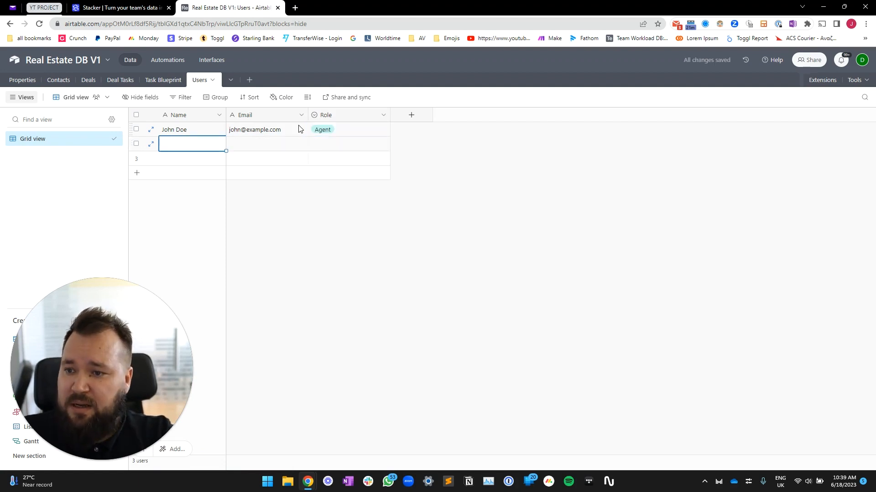
pyautogui.write('NM')
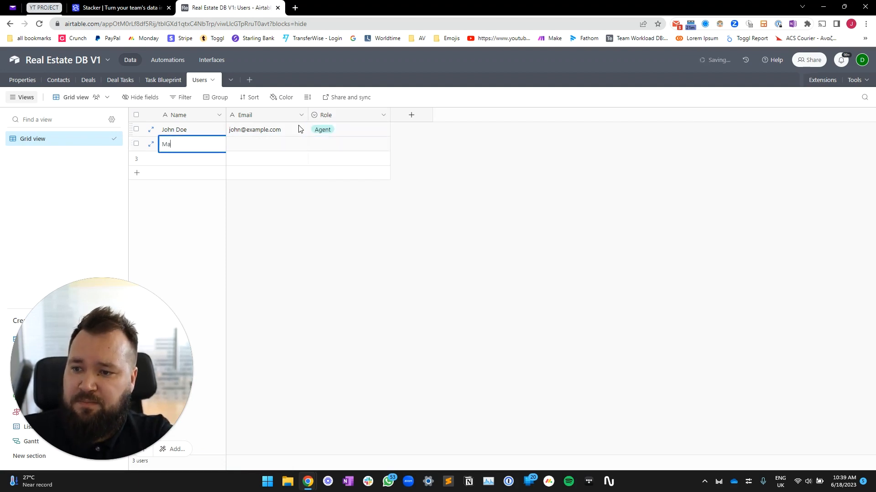
pyautogui.write('ary Doe')
pyautogui.press('Tab')
pyautogui.write('m')
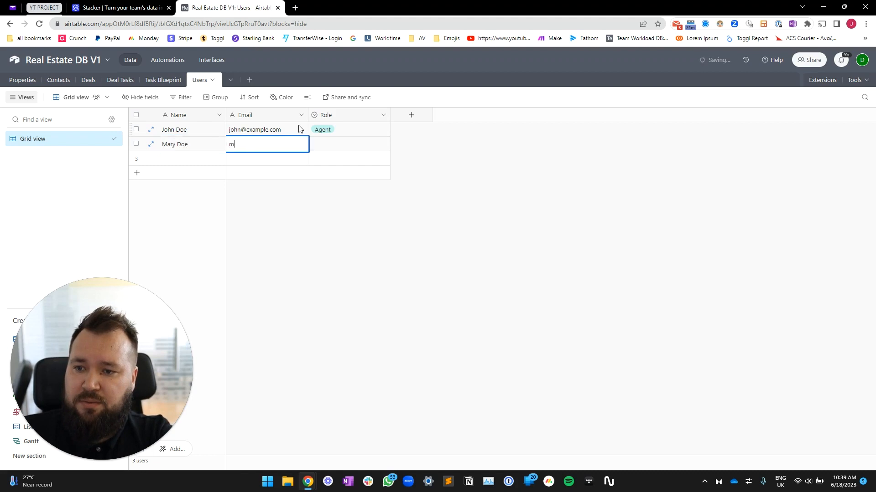
pyautogui.write('ary@example.com')
pyautogui.press('Tab')
pyautogui.press('Return')
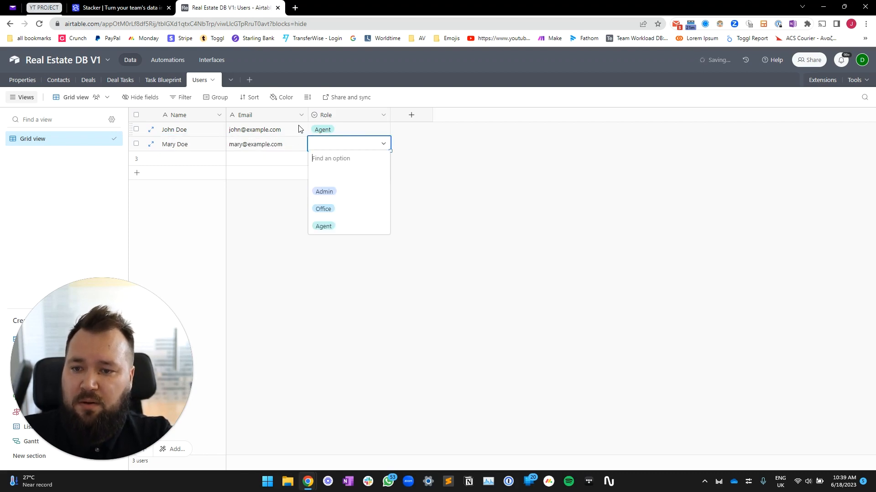
pyautogui.press('Down')
pyautogui.press('Down')
pyautogui.press('Return')
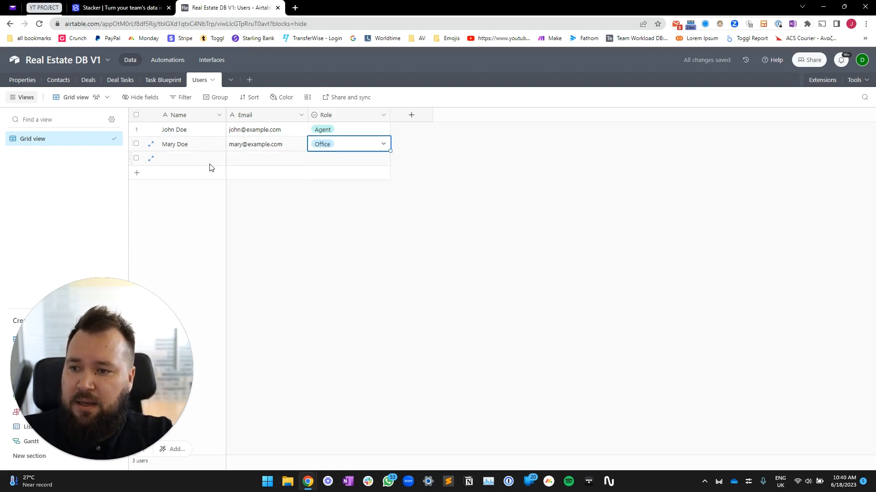
# Delete the empty third record from the Users table
pyautogui.click(209, 166)
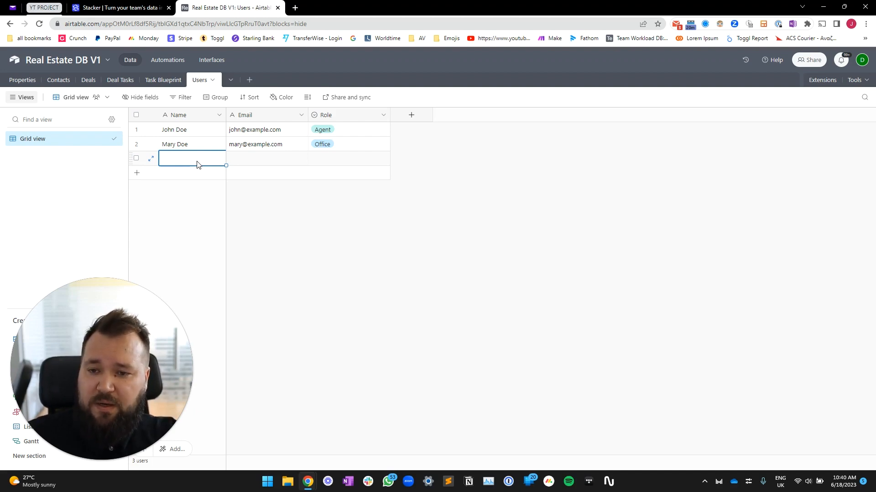
pyautogui.rightClick(197, 164)
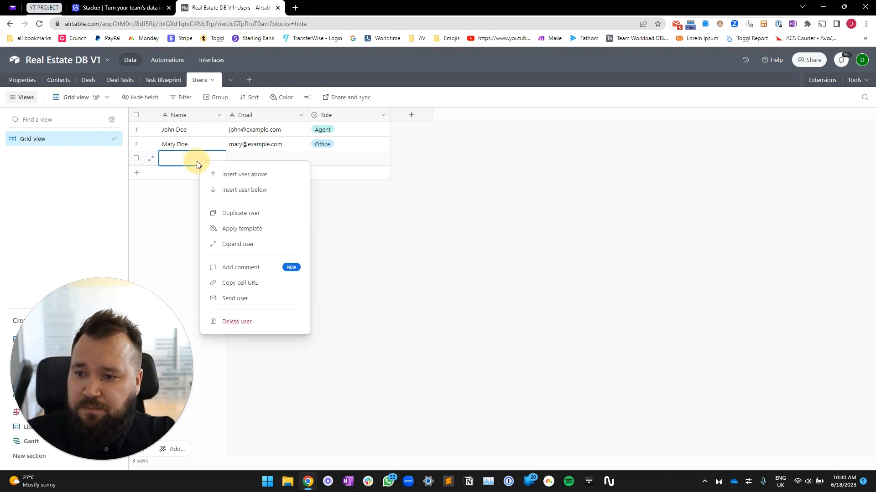
pyautogui.click(224, 322)
pyautogui.click(467, 245)
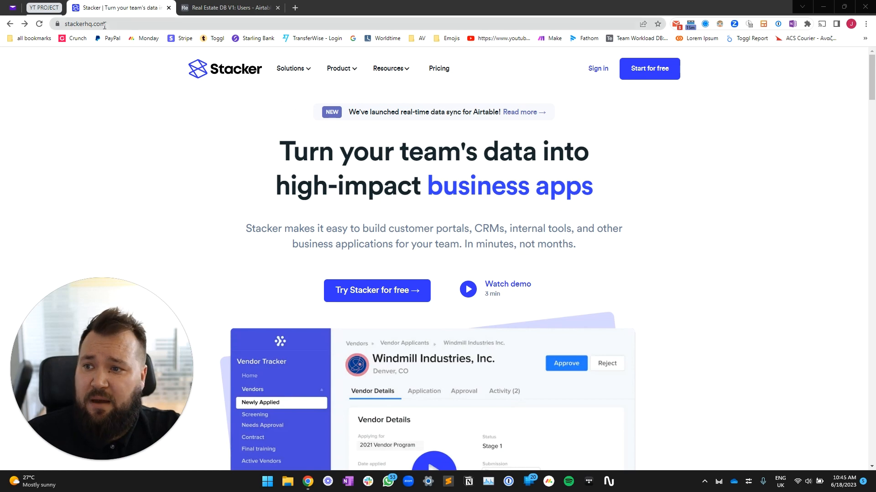
# Submit Stacker's free signup form with full name, work email and phone number
pyautogui.click(104, 26)
pyautogui.click(160, 138)
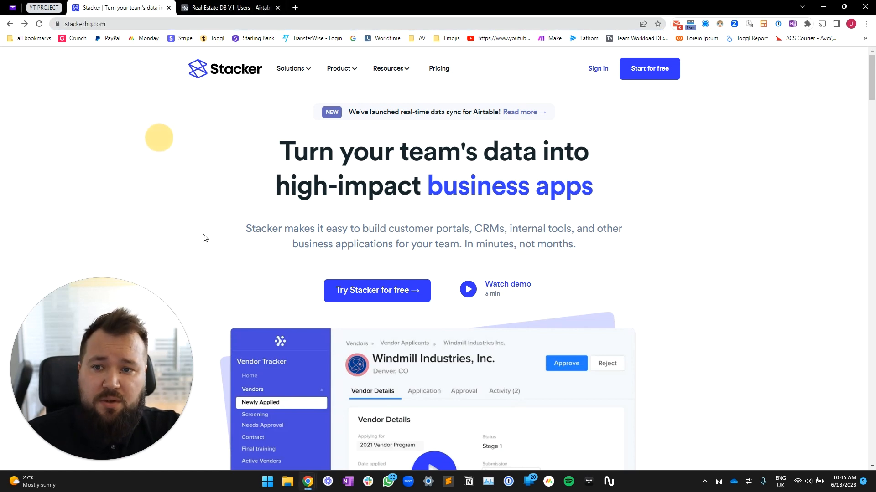
pyautogui.click(650, 69)
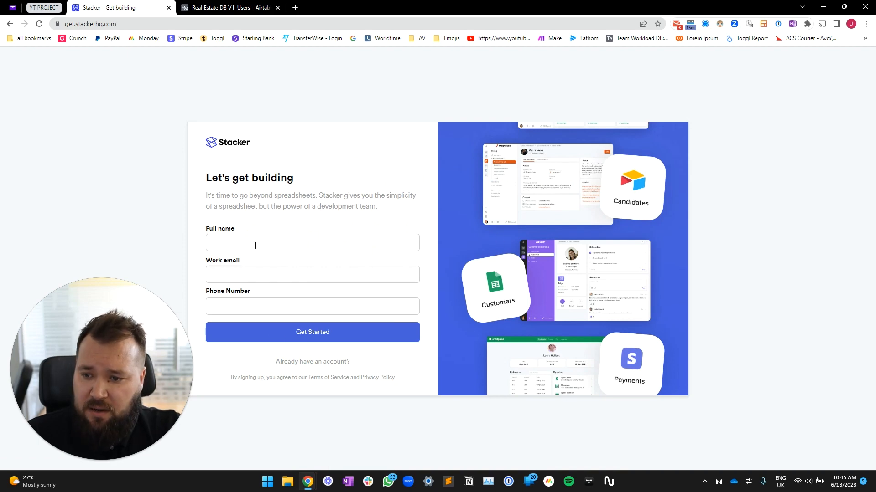
pyautogui.click(255, 246)
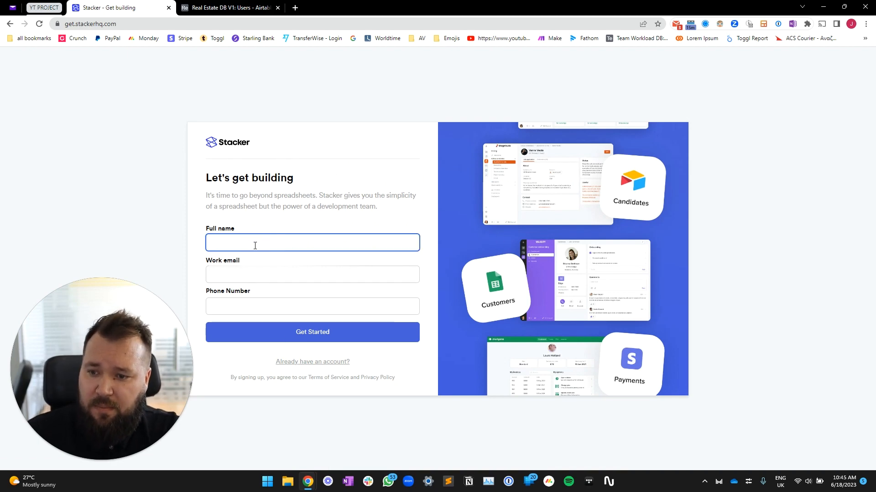
pyautogui.write('Alex V')
pyautogui.press('Tab')
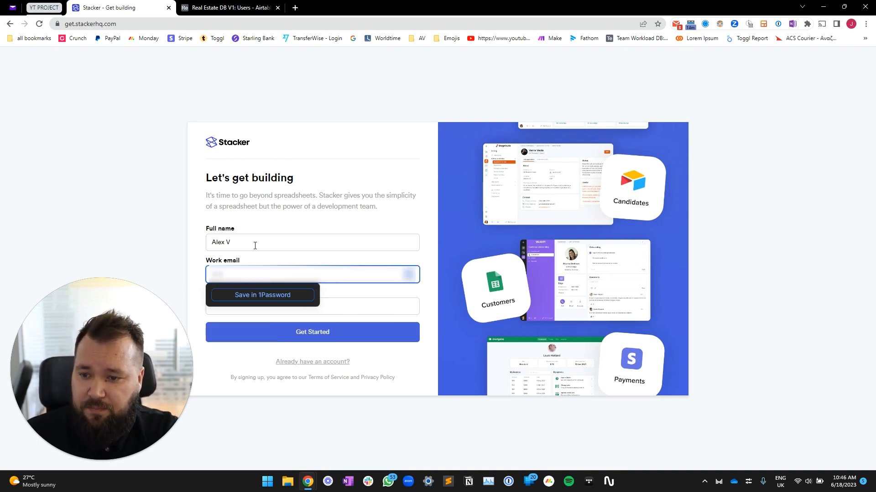
pyautogui.write('...')
pyautogui.press('Tab')
pyautogui.write('03428429')
pyautogui.click(302, 335)
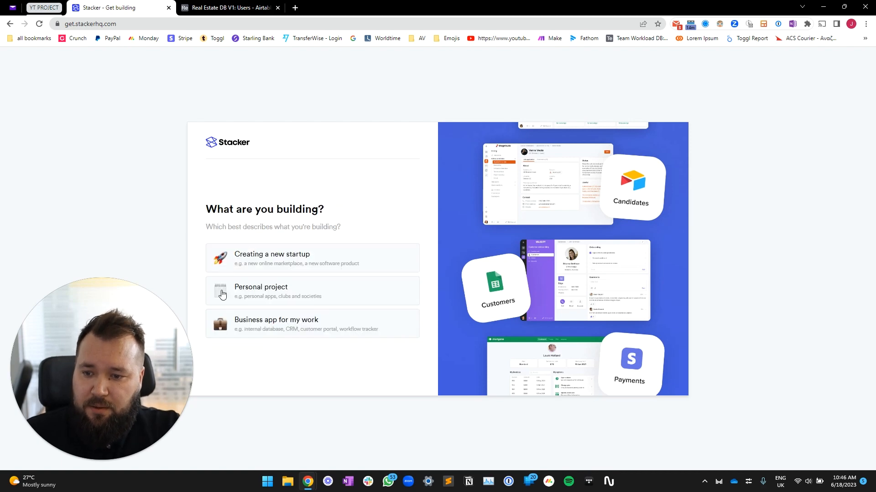
# Choose a business app on Airtable for company Sonorus, size 1-20, and try Stacker
pyautogui.click(298, 325)
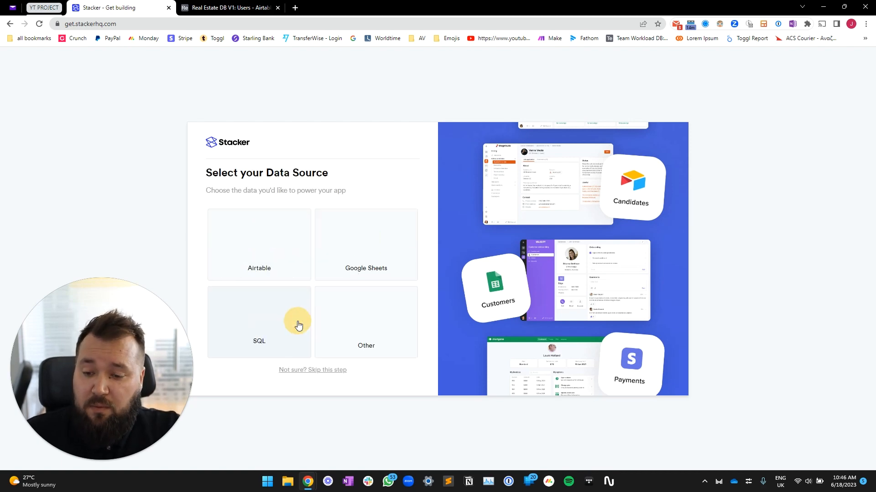
pyautogui.click(268, 246)
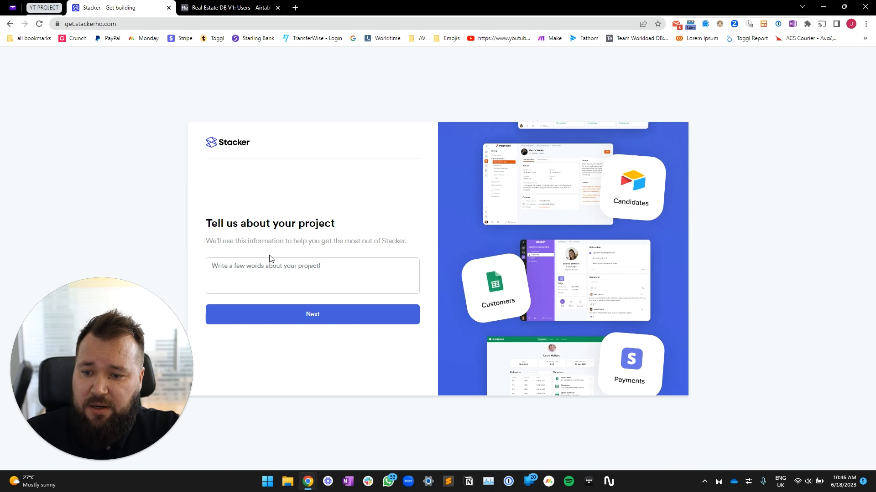
pyautogui.click(311, 322)
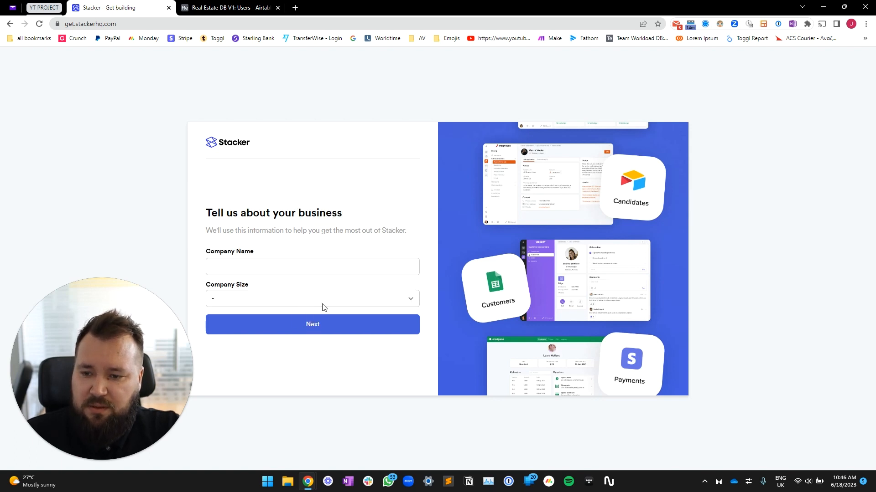
pyautogui.click(275, 266)
pyautogui.write('Sonorus')
pyautogui.click(283, 300)
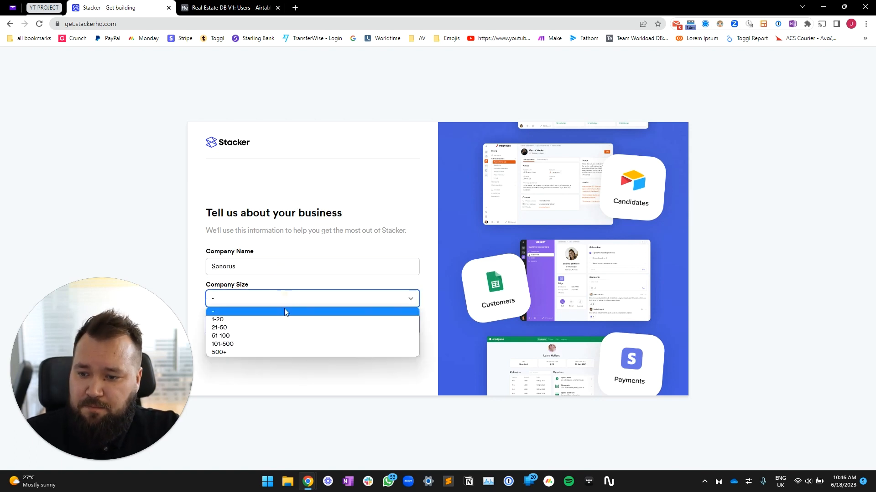
pyautogui.click(280, 319)
pyautogui.click(313, 327)
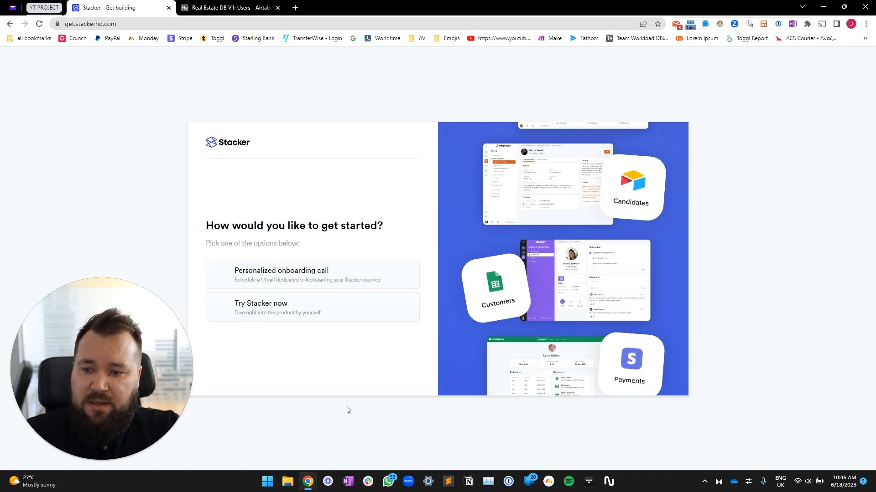
pyautogui.click(293, 307)
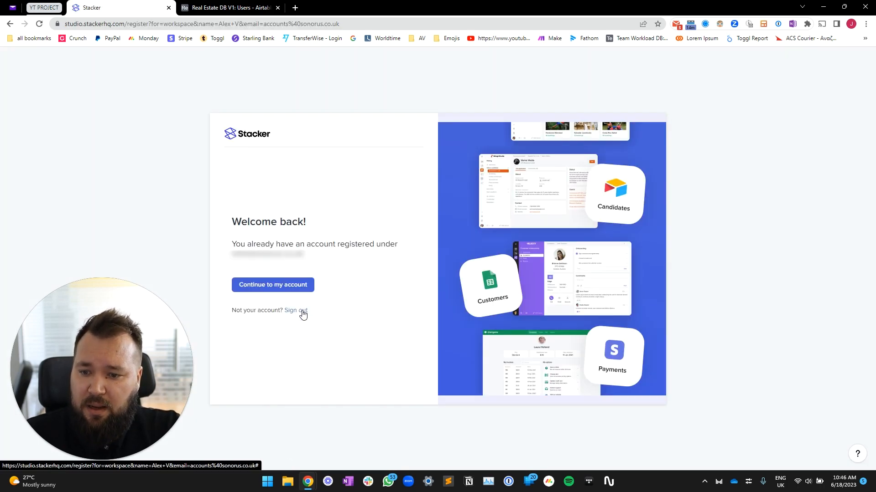
# Sign out and sign up again using a Google account
pyautogui.click(301, 312)
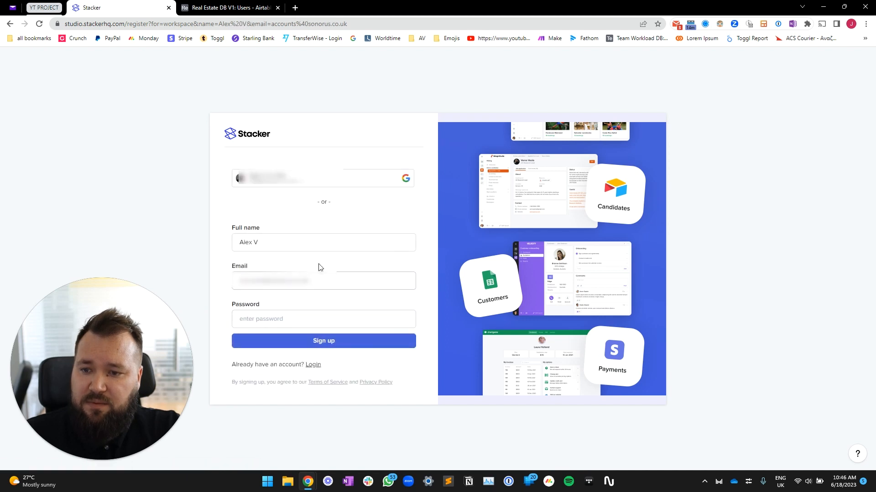
pyautogui.click(296, 188)
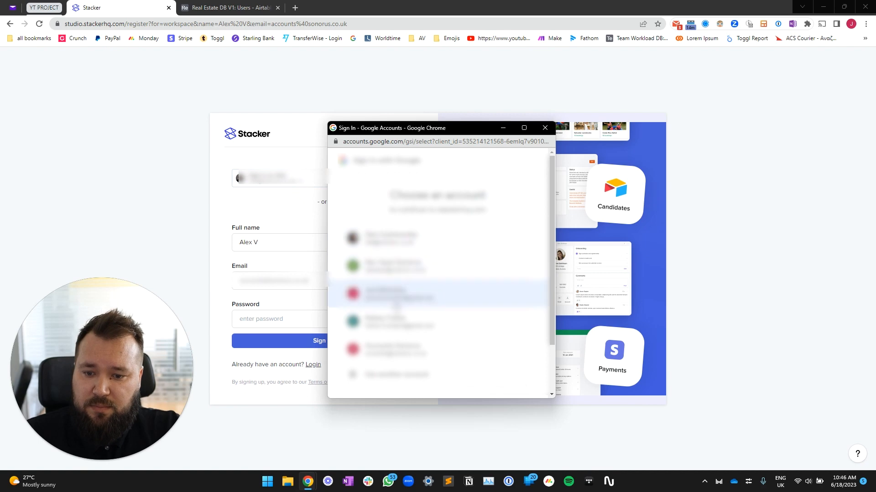
pyautogui.click(401, 350)
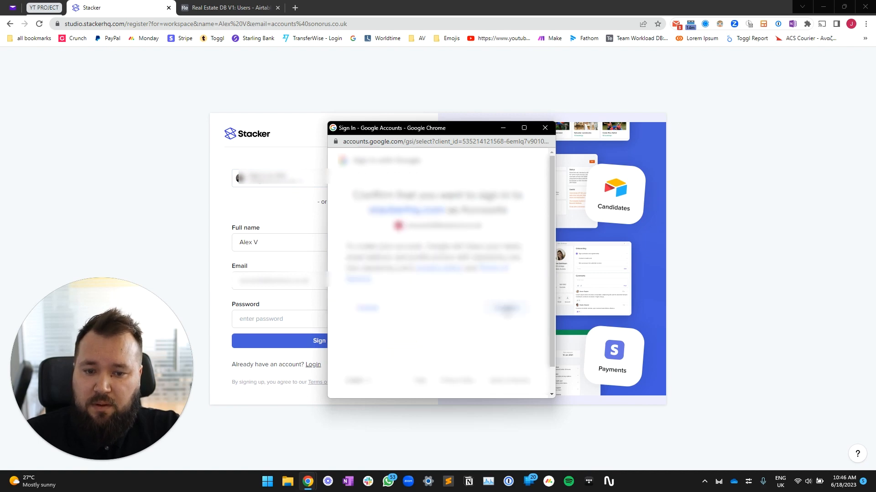
pyautogui.click(505, 309)
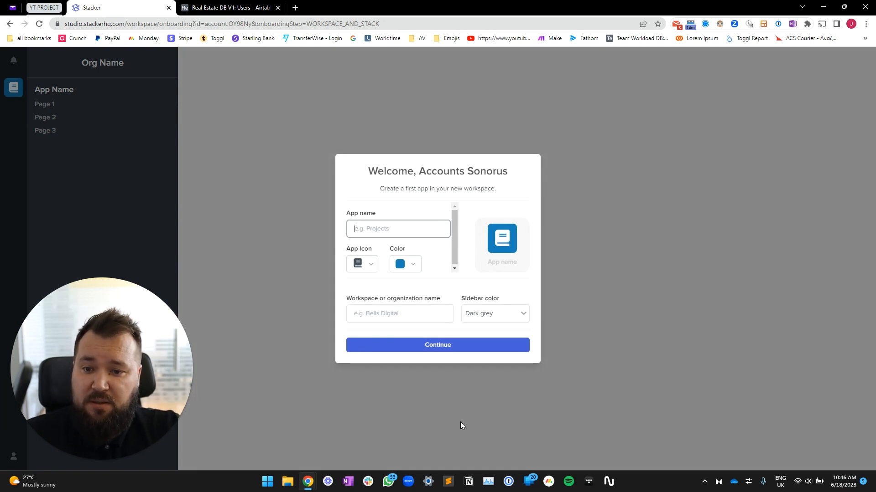
# Create 'Real Estate App' with a house icon in the 'Sonorus Demo' workspace
pyautogui.write('R')
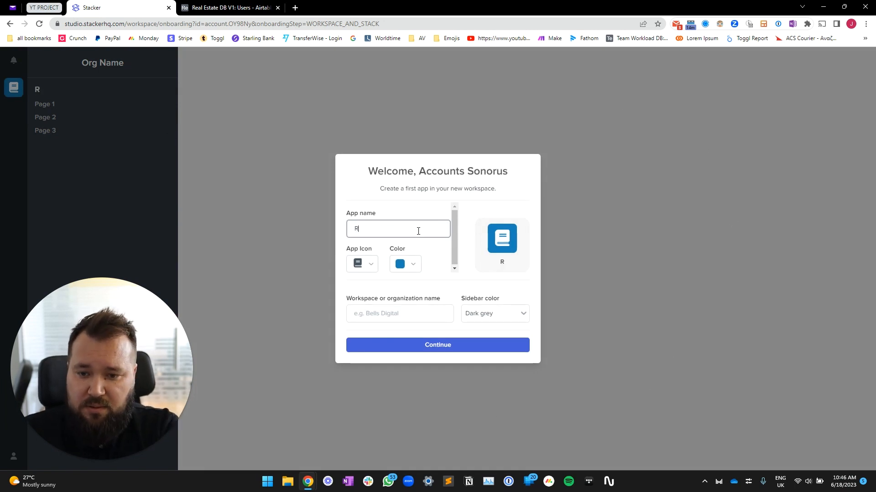
pyautogui.write('eal Estate App')
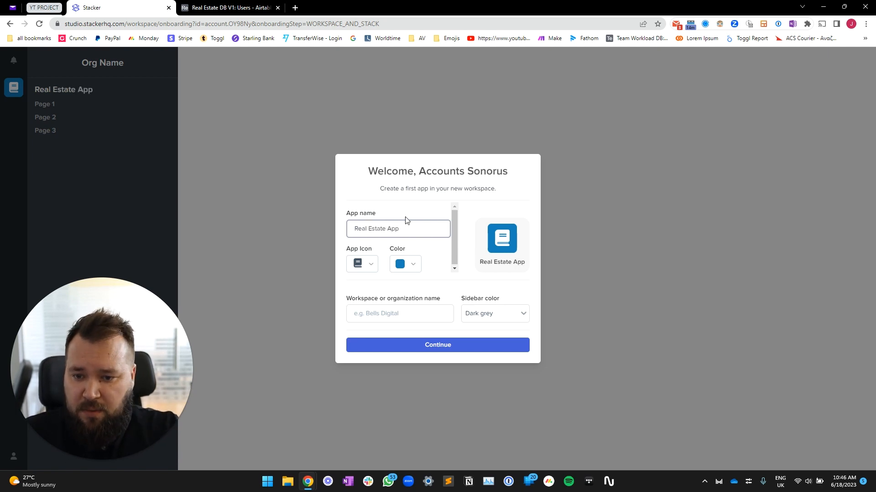
pyautogui.click(372, 268)
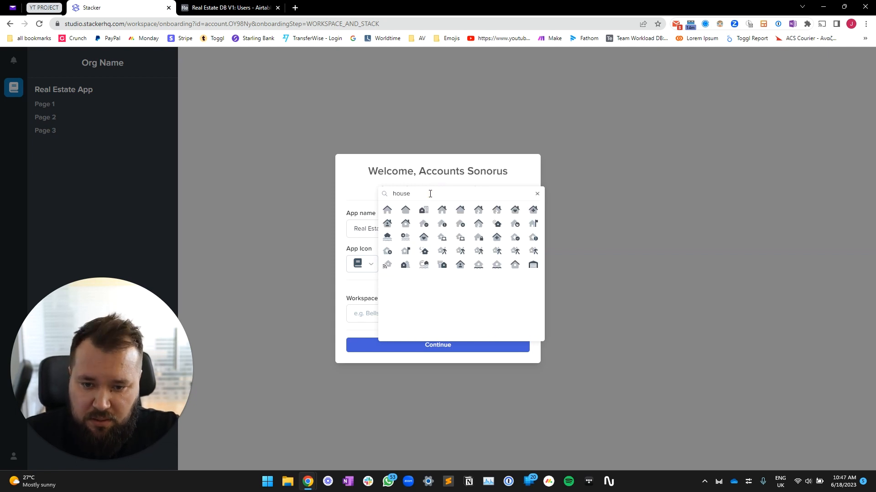
pyautogui.click(422, 211)
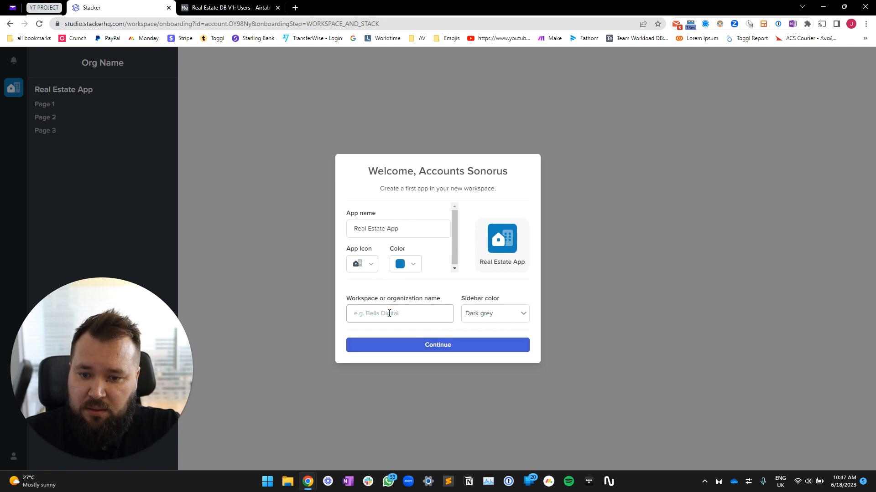
pyautogui.click(387, 318)
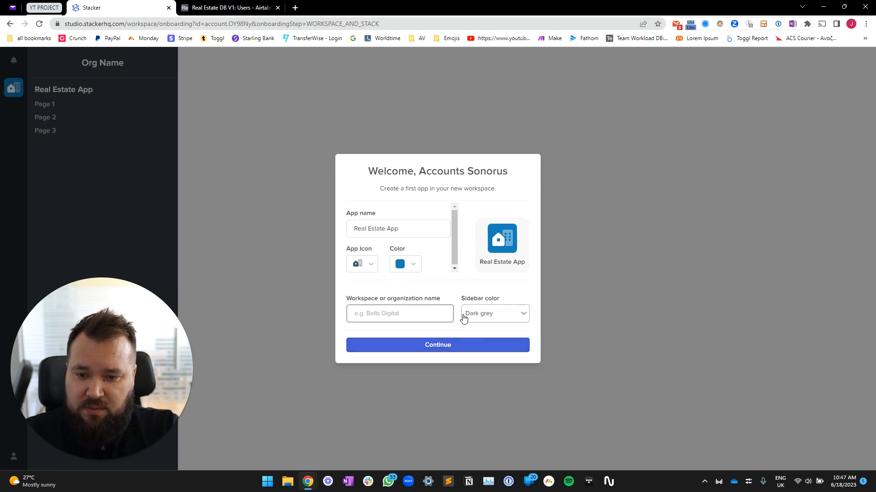
pyautogui.write('Sono')
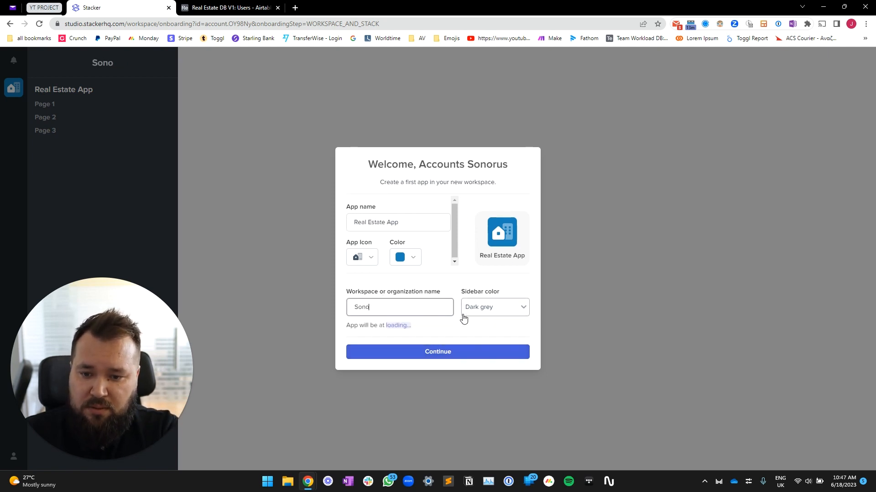
pyautogui.write('rus Demo')
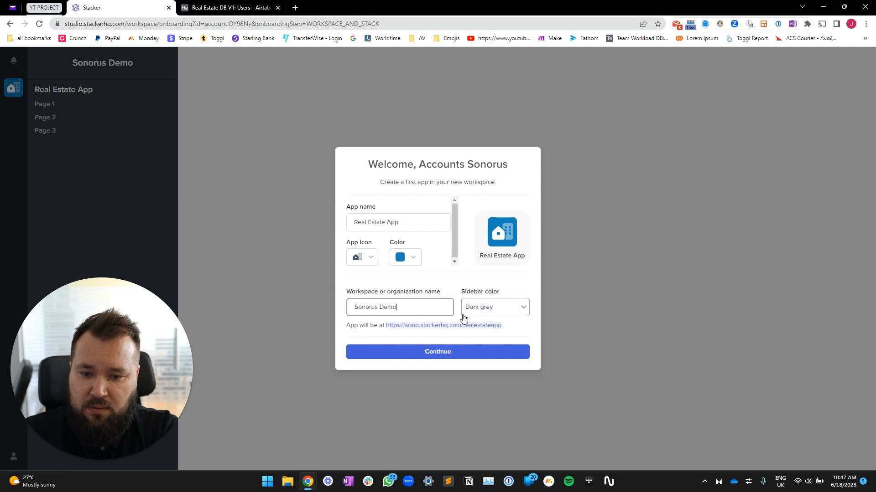
pyautogui.click(469, 354)
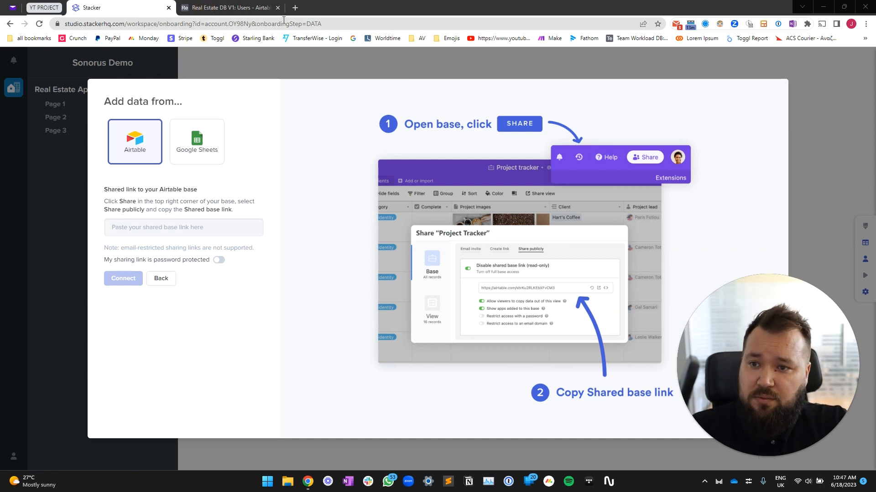
# Enable a public shared base link with copying and extensions off and password required
pyautogui.click(228, 7)
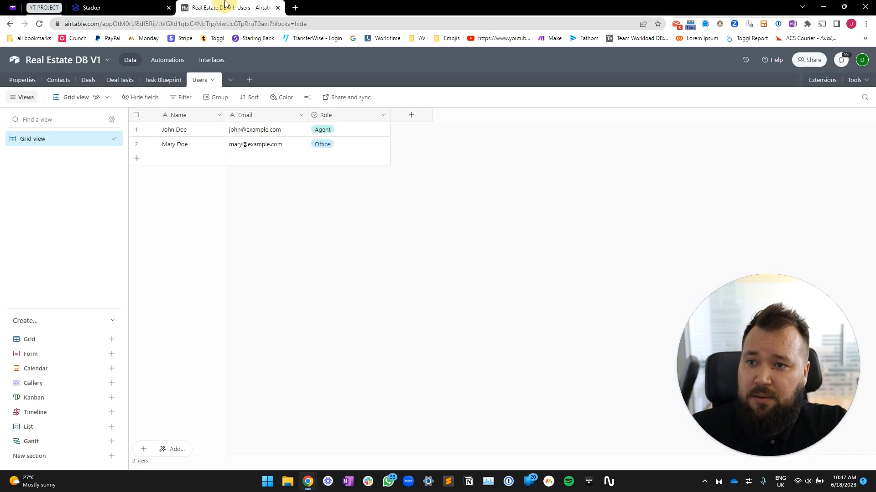
pyautogui.click(810, 62)
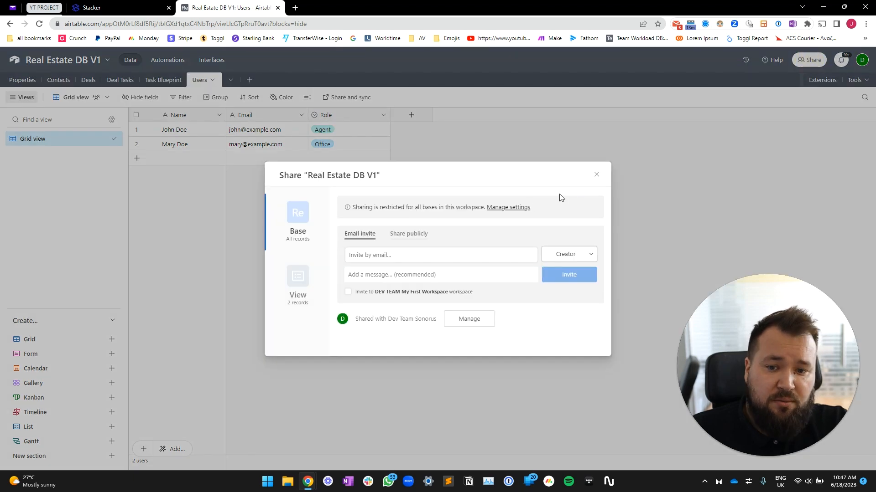
pyautogui.click(408, 234)
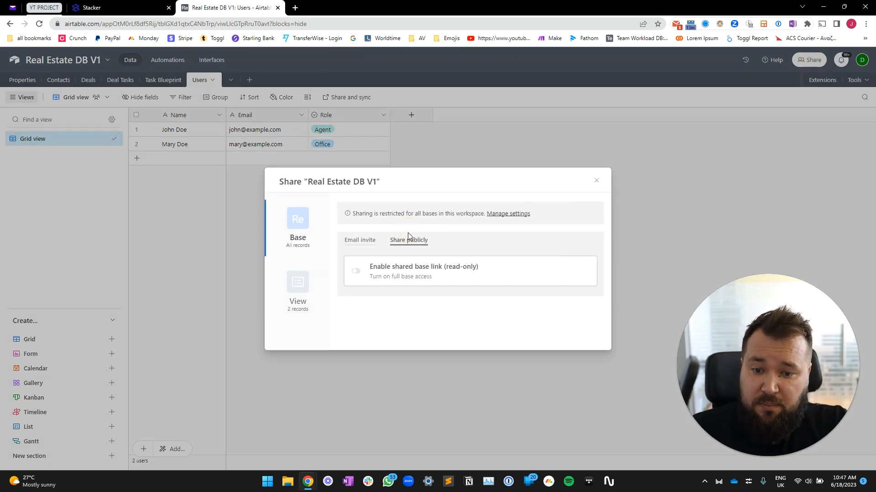
pyautogui.click(356, 271)
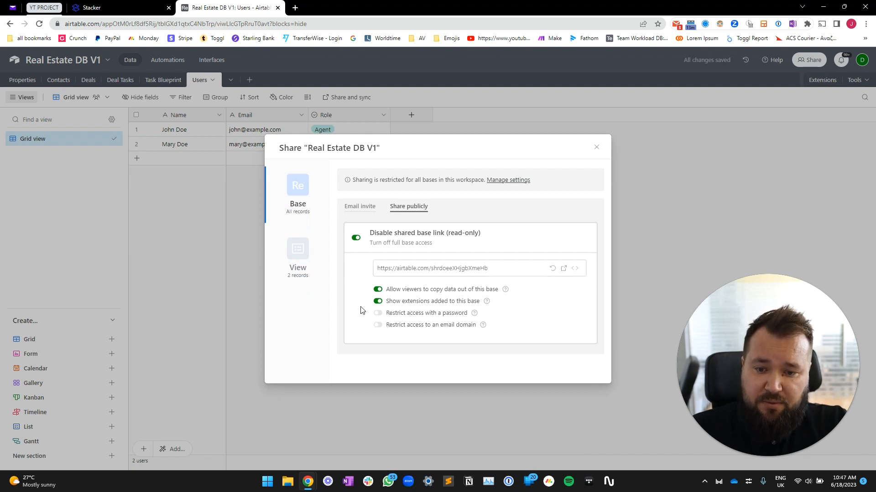
pyautogui.click(378, 301)
pyautogui.click(377, 290)
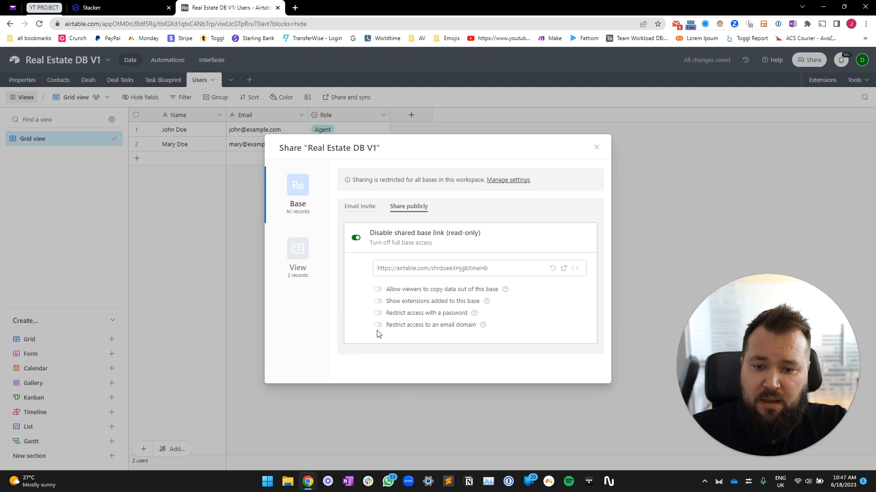
pyautogui.click(377, 313)
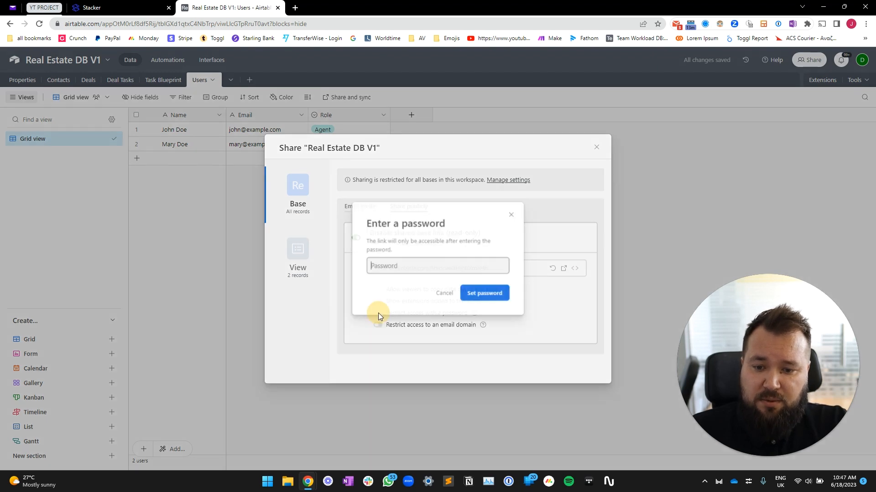
# Set the share link's password and copy the link
pyautogui.click(392, 266)
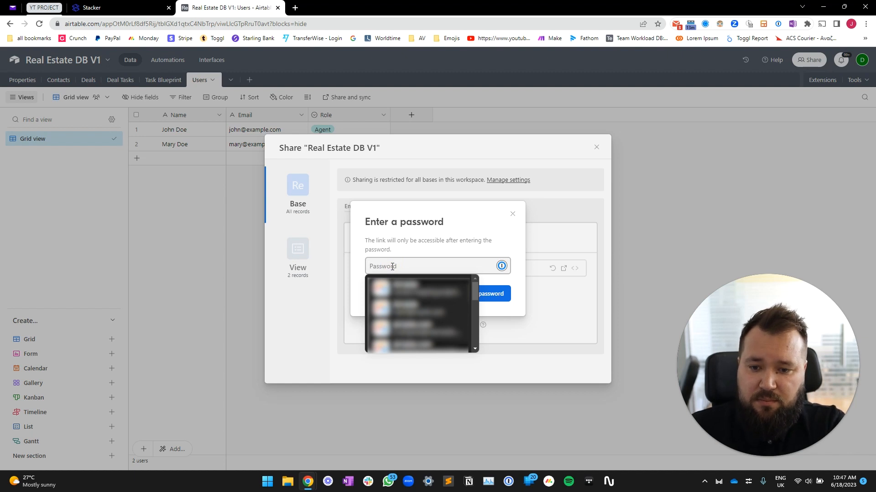
pyautogui.write('******')
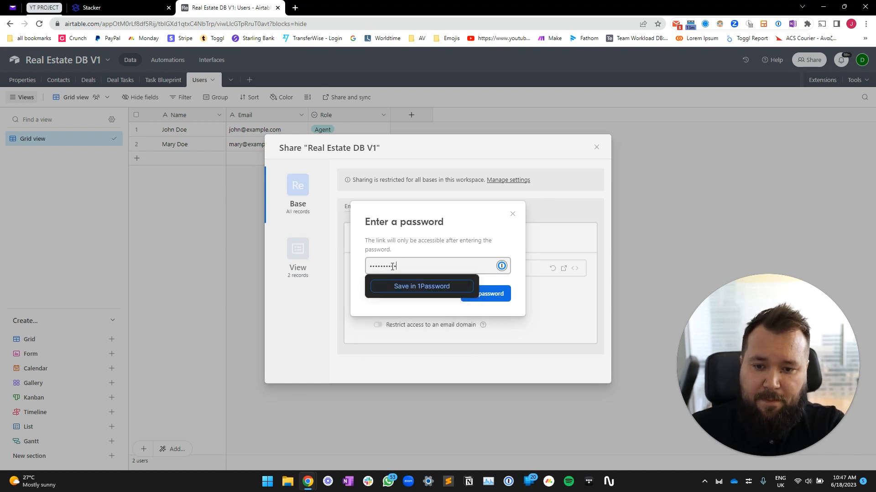
pyautogui.click(508, 296)
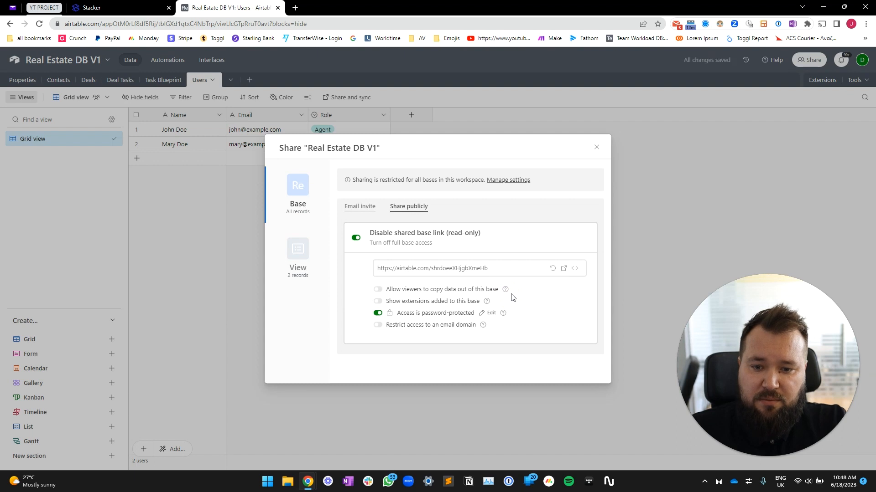
pyautogui.click(498, 269)
pyautogui.hotkey('ctrl', 'c')
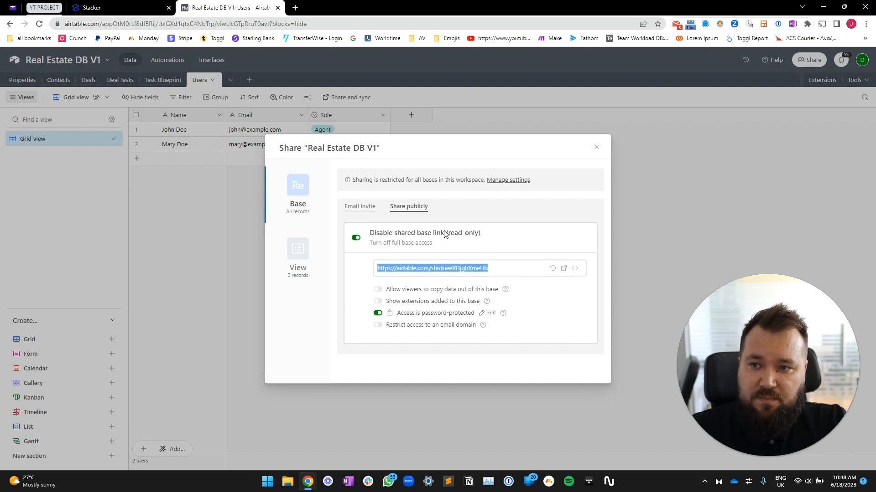
pyautogui.click(116, 8)
pyautogui.click(160, 228)
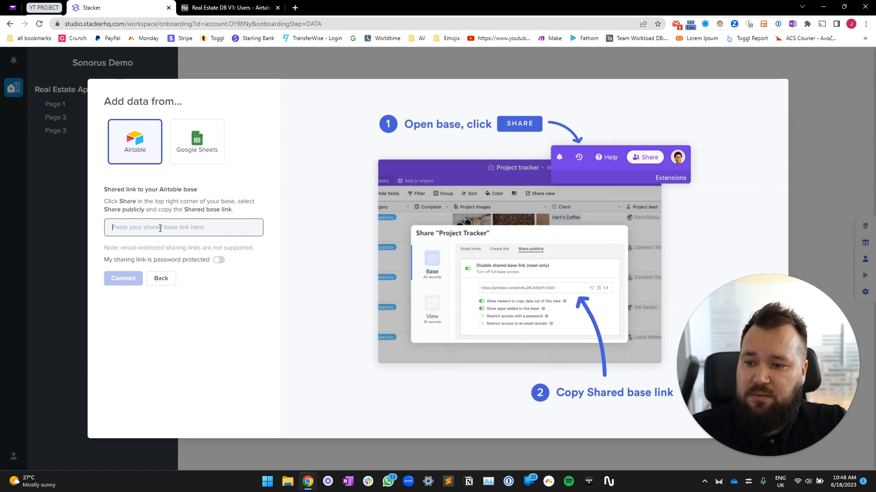
# Paste the shared base link in Stacker, enter its password, and connect the base
pyautogui.hotkey('ctrl', 'v')
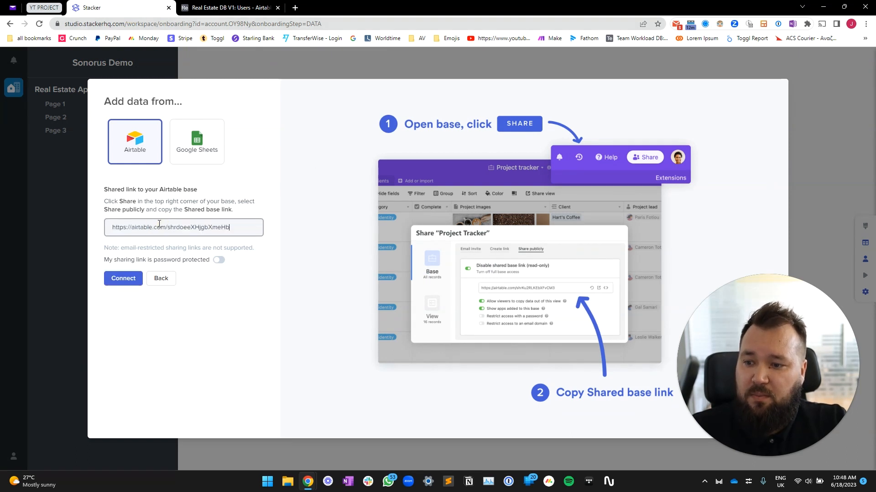
pyautogui.click(219, 261)
pyautogui.click(198, 277)
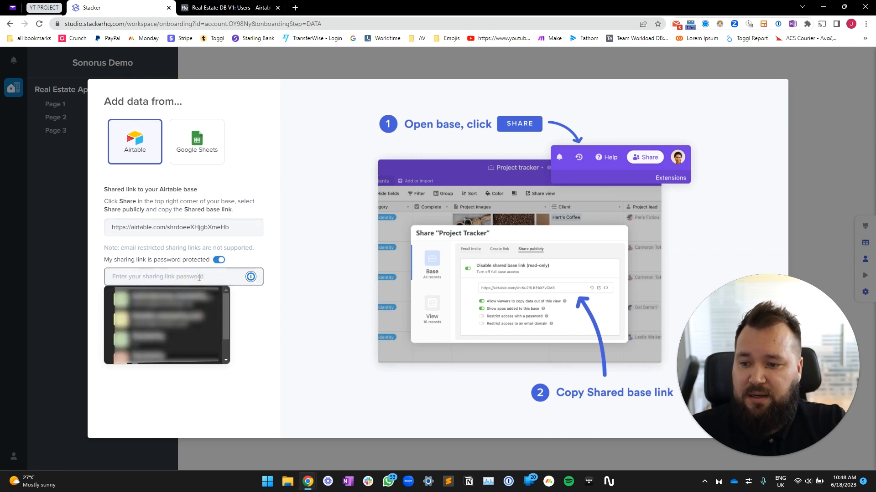
pyautogui.write('••')
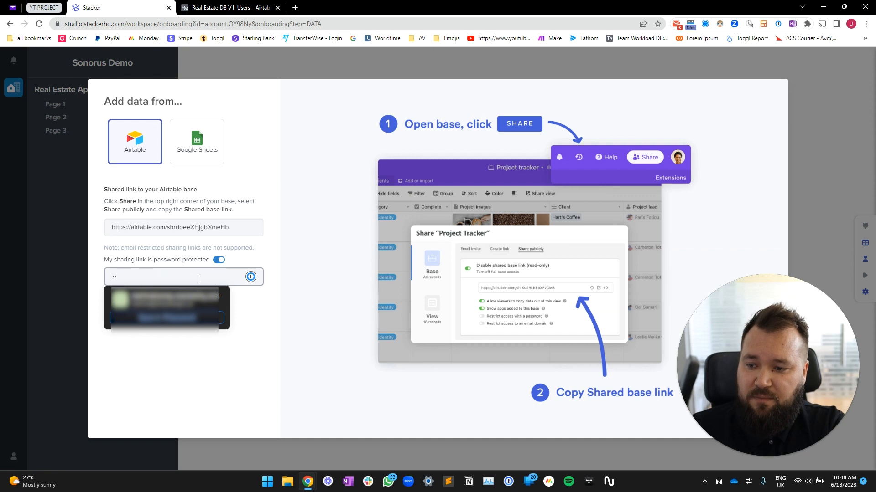
pyautogui.write('••••••••')
pyautogui.click(389, 380)
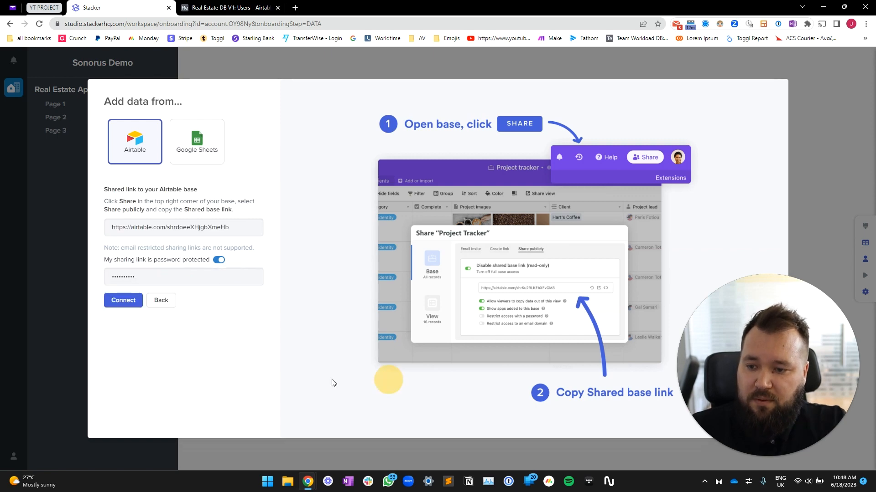
pyautogui.click(130, 308)
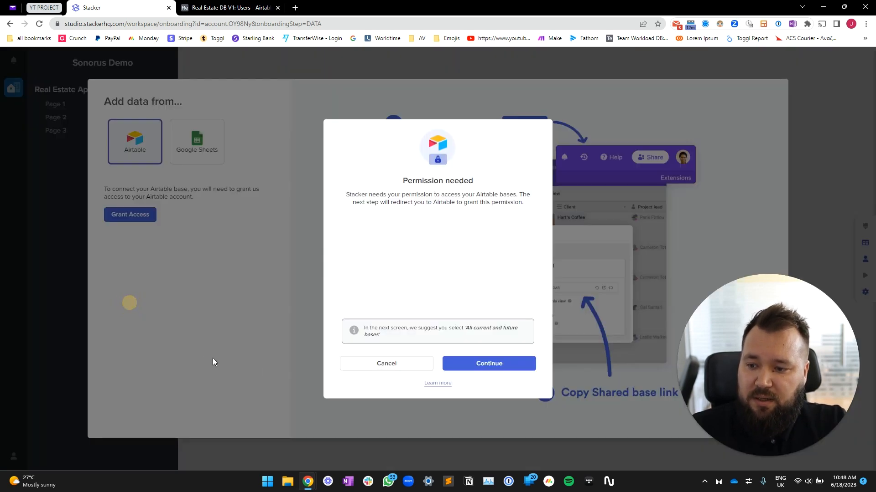
pyautogui.moveTo(351, 194); pyautogui.dragTo(514, 201)
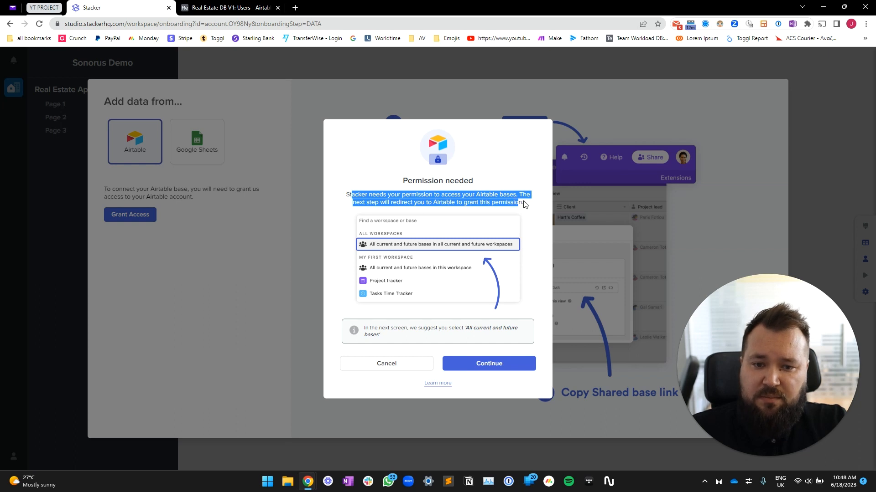
pyautogui.click(508, 365)
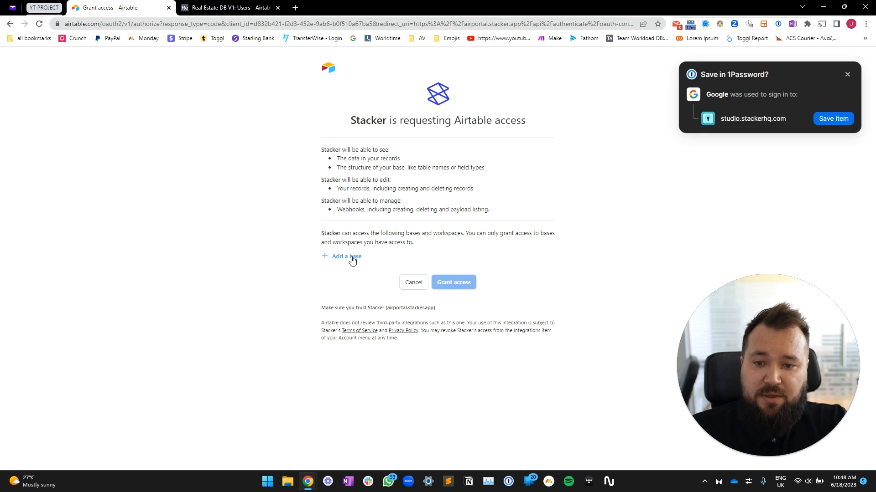
# Search 'Real' and grant Stacker access to the Real Estate DB V1 base
pyautogui.click(352, 258)
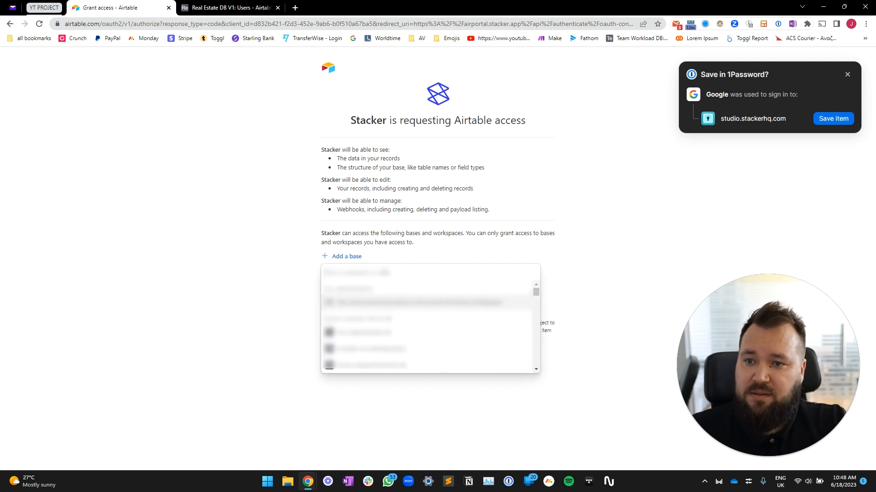
pyautogui.write('Real')
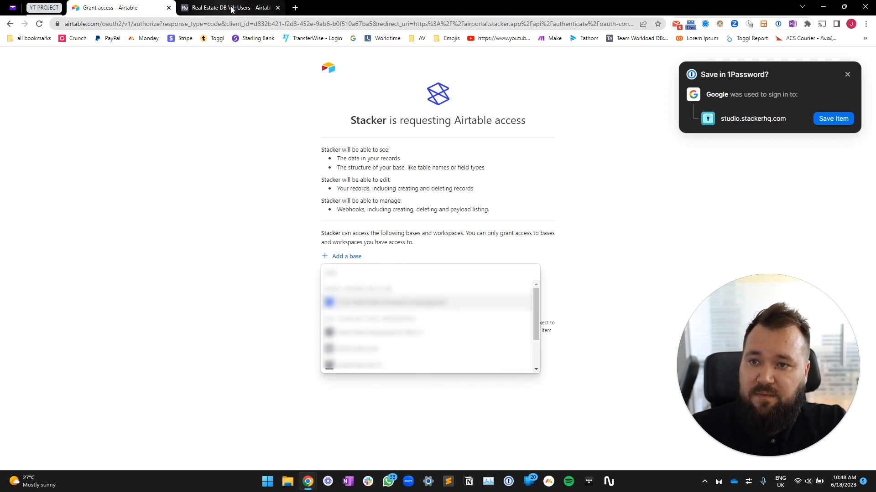
pyautogui.click(393, 364)
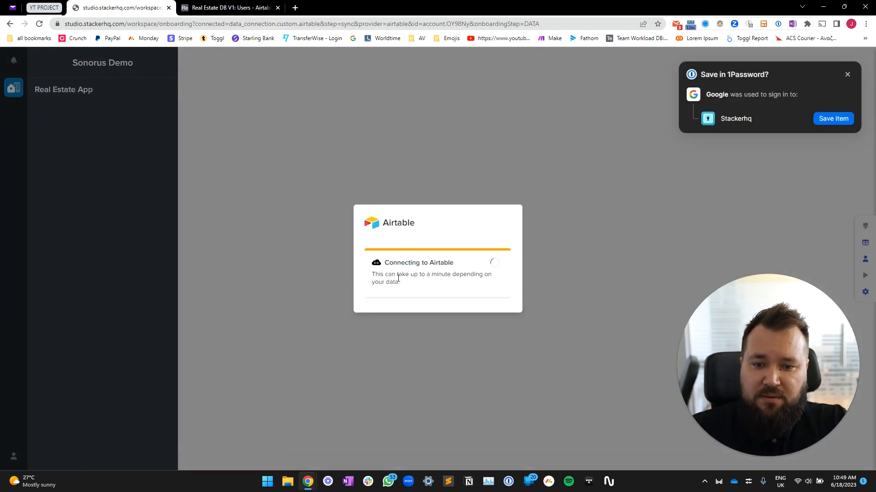
# Close the import summary and set the Users table's Email field as the app's users
pyautogui.click(847, 74)
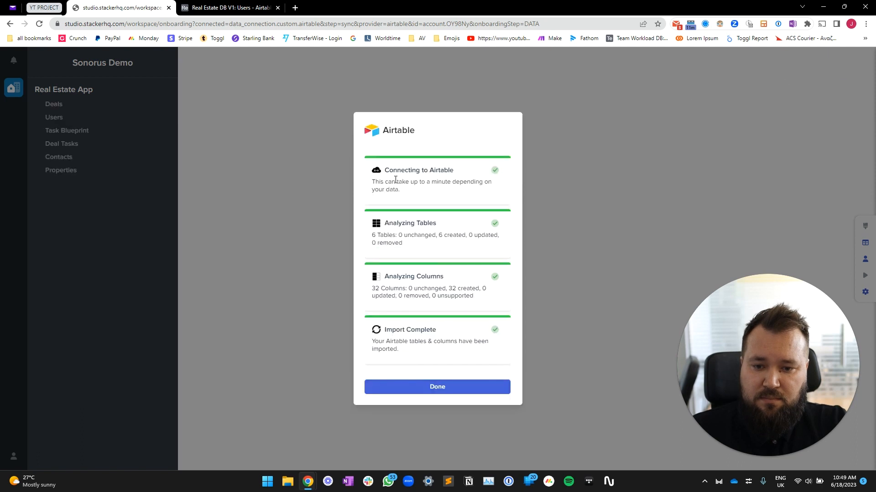
pyautogui.click(445, 391)
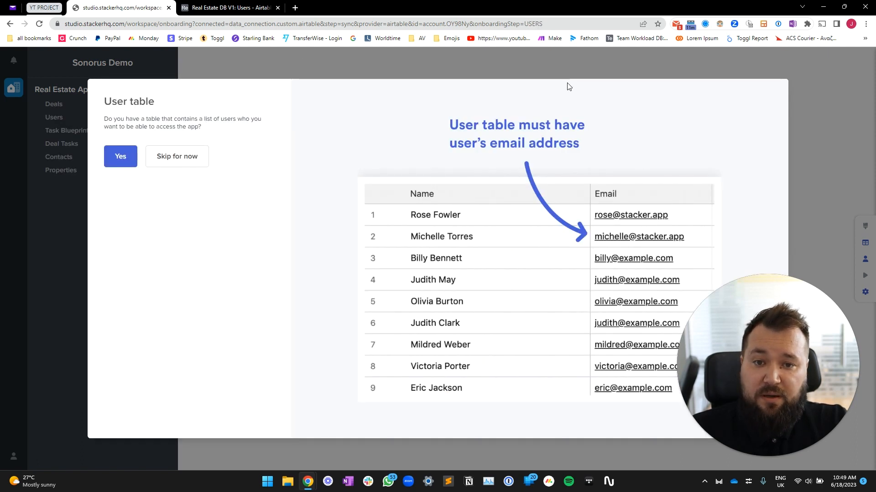
pyautogui.click(124, 157)
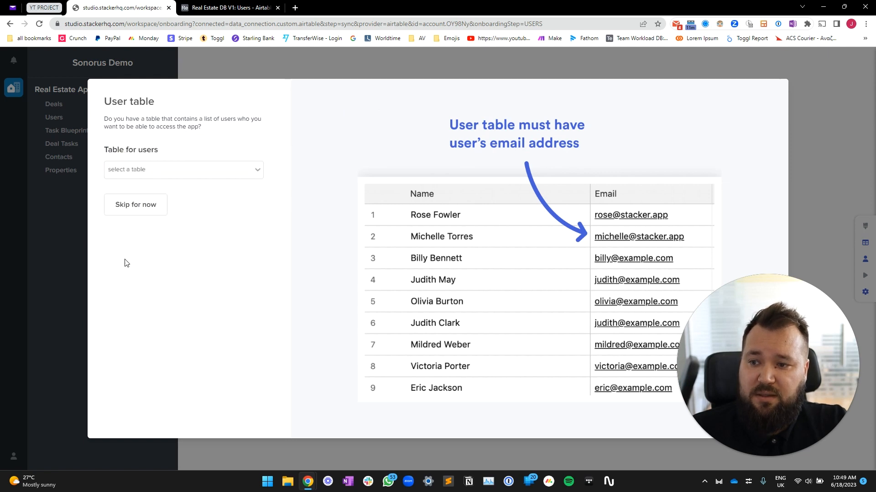
pyautogui.click(182, 171)
pyautogui.click(137, 214)
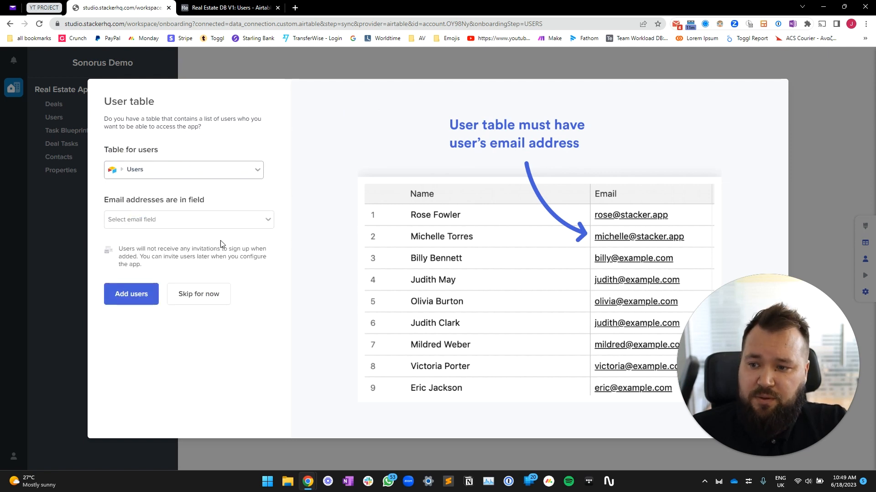
pyautogui.click(167, 221)
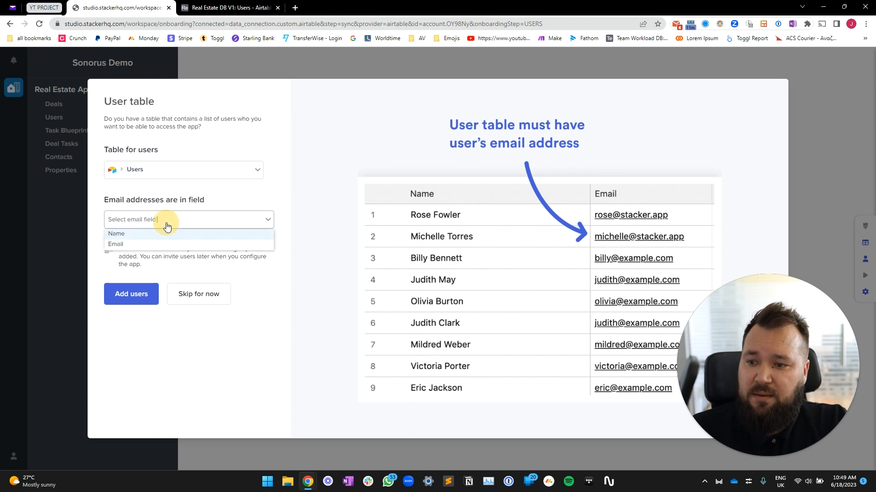
pyautogui.click(129, 248)
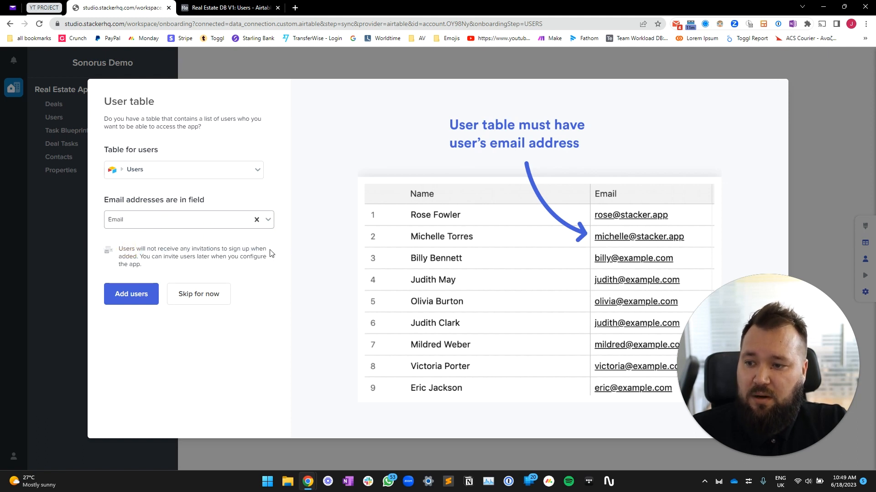
pyautogui.click(131, 294)
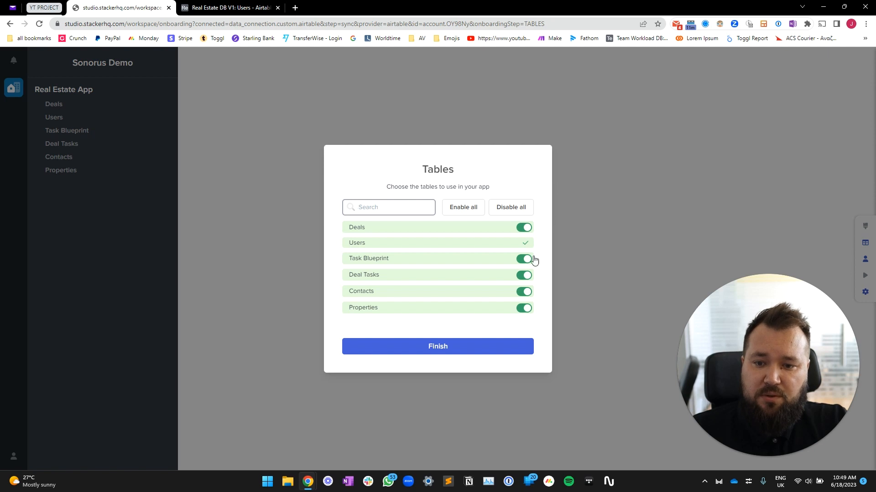
# Finish setup with all six tables enabled so the Real Estate App opens on Properties
pyautogui.click(437, 348)
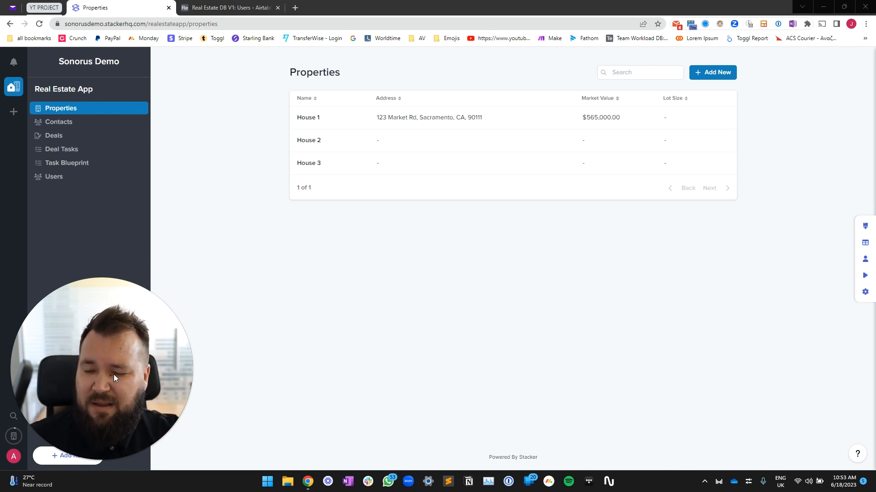
# Browse the Contacts, Deals, Task Blueprint and Deal Tasks lists, then open the House 1 – $565000 deal
pyautogui.moveTo(103, 366); pyautogui.dragTo(802, 412)
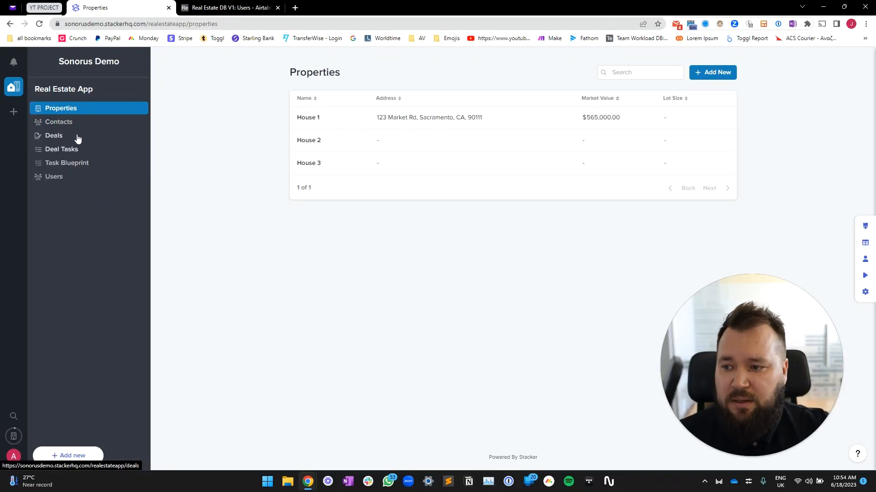
pyautogui.click(52, 126)
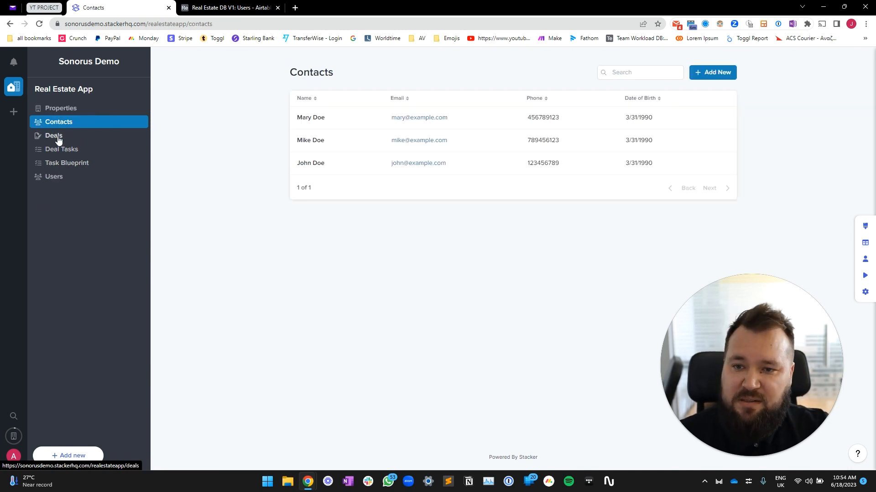
pyautogui.click(57, 136)
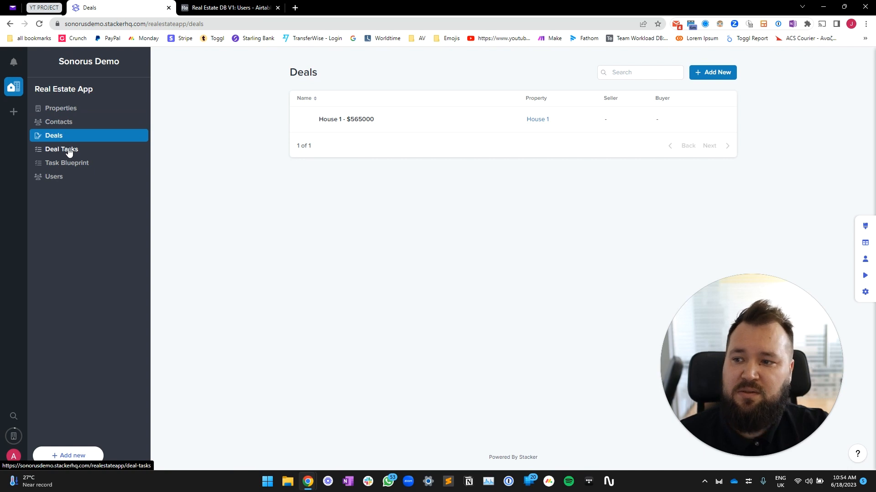
pyautogui.click(68, 153)
pyautogui.click(66, 163)
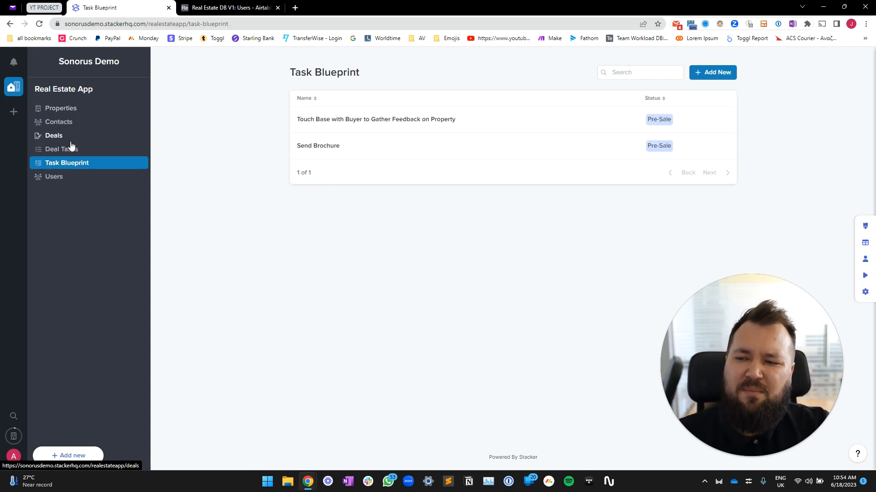
pyautogui.click(74, 153)
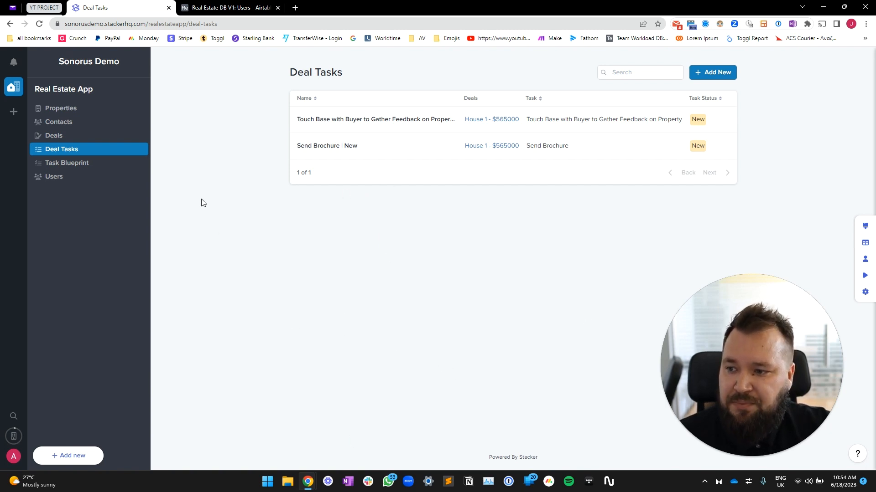
pyautogui.click(51, 141)
pyautogui.click(432, 122)
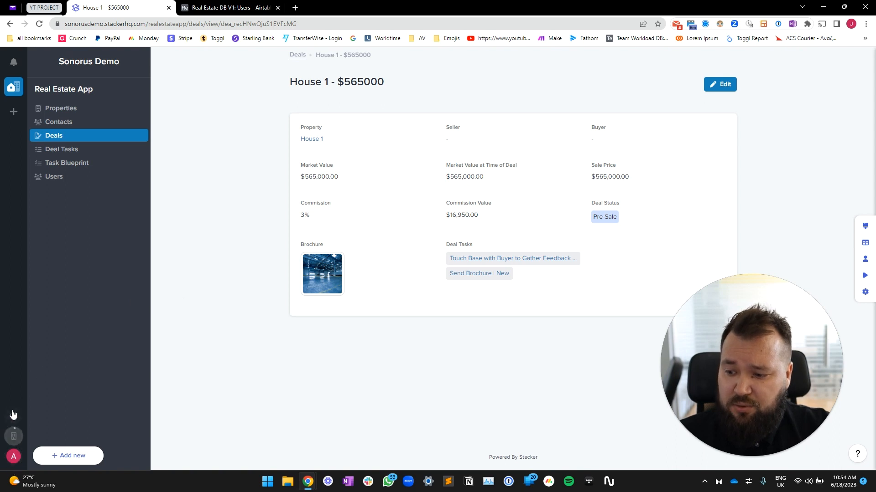
pyautogui.click(14, 457)
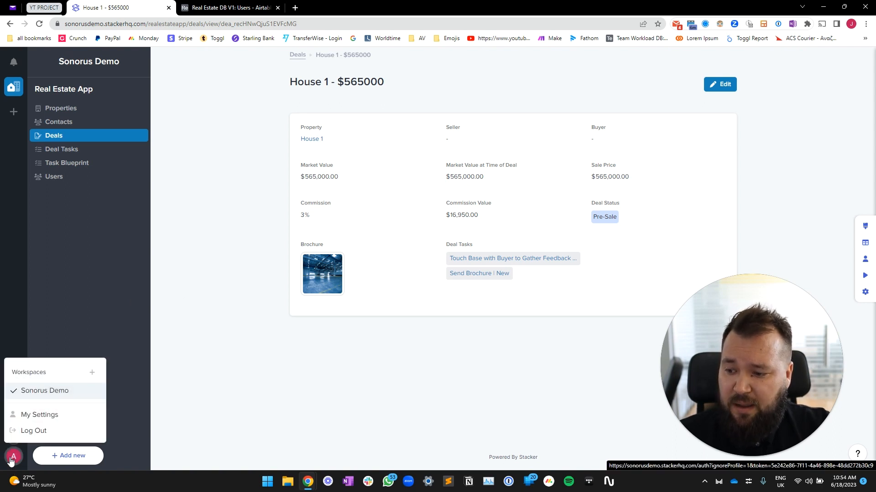
pyautogui.click(254, 408)
pyautogui.click(13, 436)
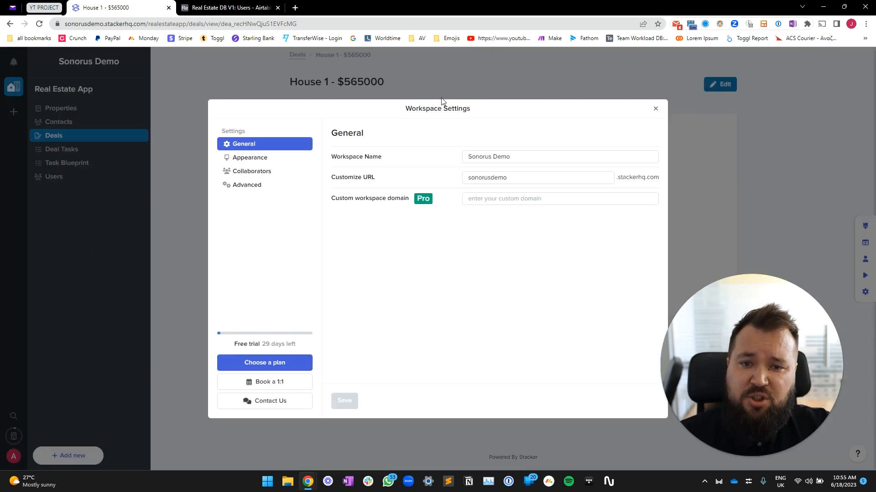
pyautogui.click(656, 108)
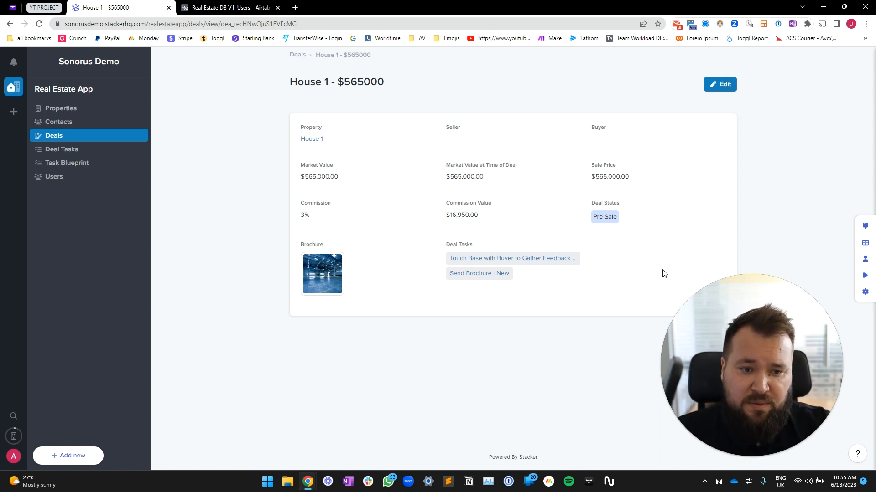
pyautogui.moveTo(682, 356); pyautogui.dragTo(32, 344)
# Add a Fields block below the deal details, then open Manage fields and data past the unsaved-changes prompt
pyautogui.moveTo(102, 346); pyautogui.dragTo(102, 365)
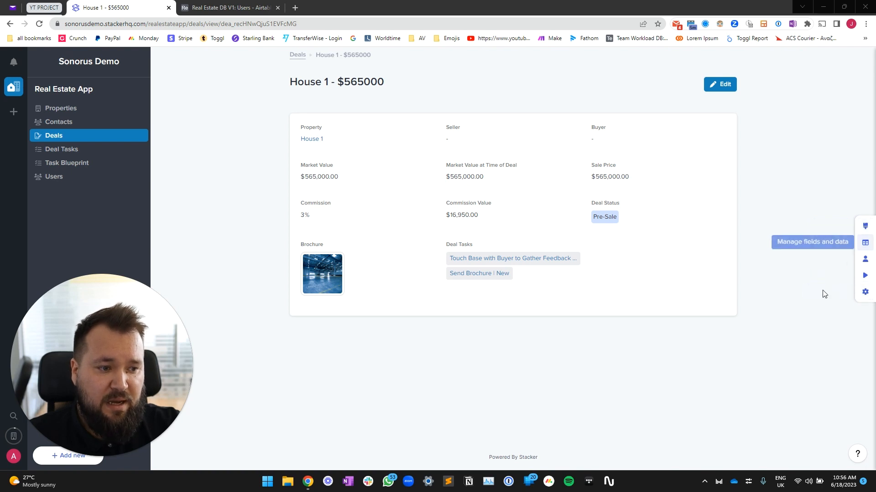
pyautogui.click(865, 228)
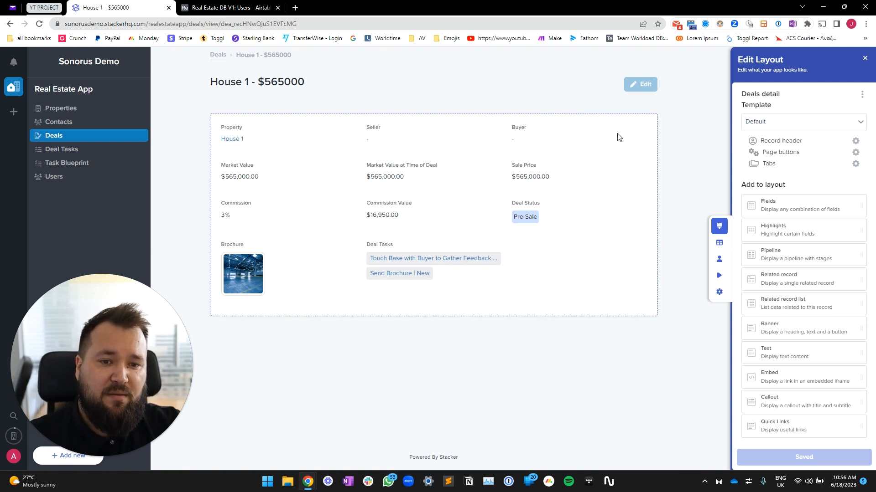
pyautogui.moveTo(775, 207); pyautogui.dragTo(509, 111)
pyautogui.moveTo(782, 208); pyautogui.dragTo(513, 318)
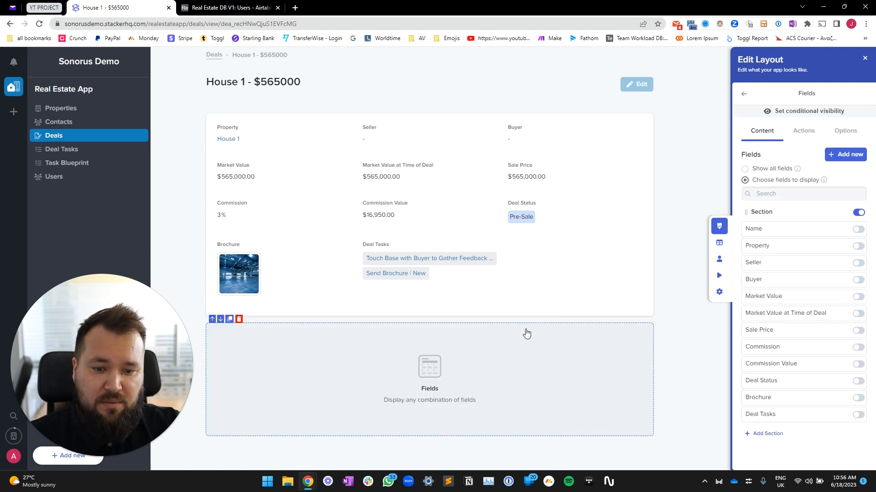
pyautogui.click(745, 96)
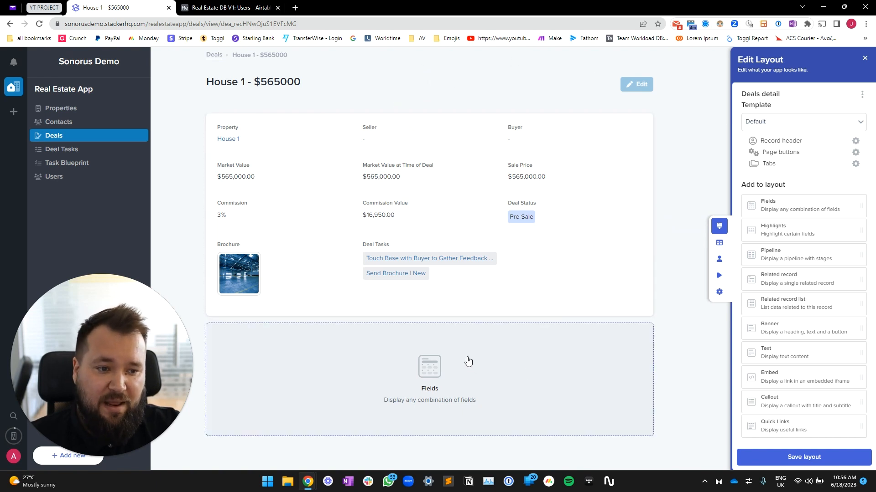
pyautogui.click(723, 246)
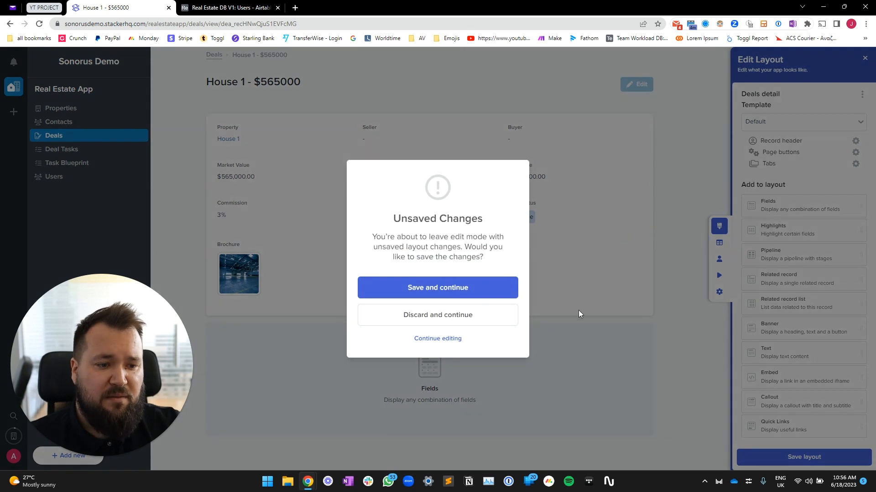
pyautogui.click(483, 315)
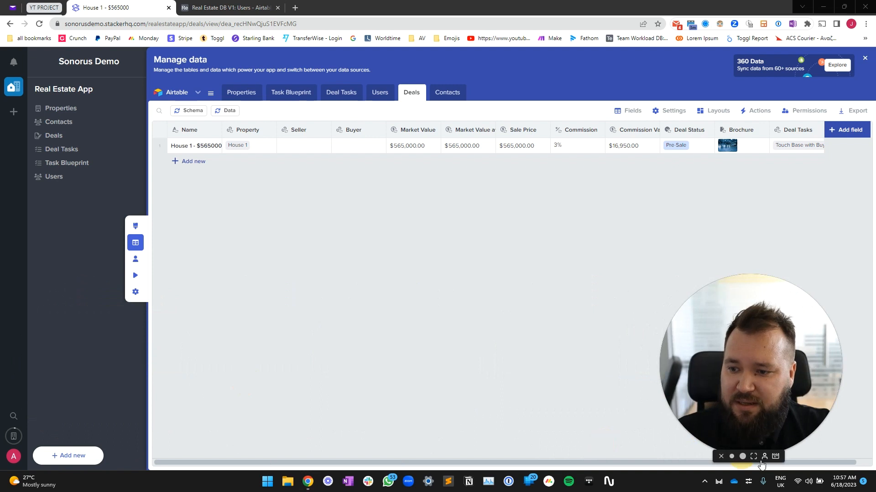
# Open Manage users to see the two Users-table users and try Preview as
pyautogui.click(135, 260)
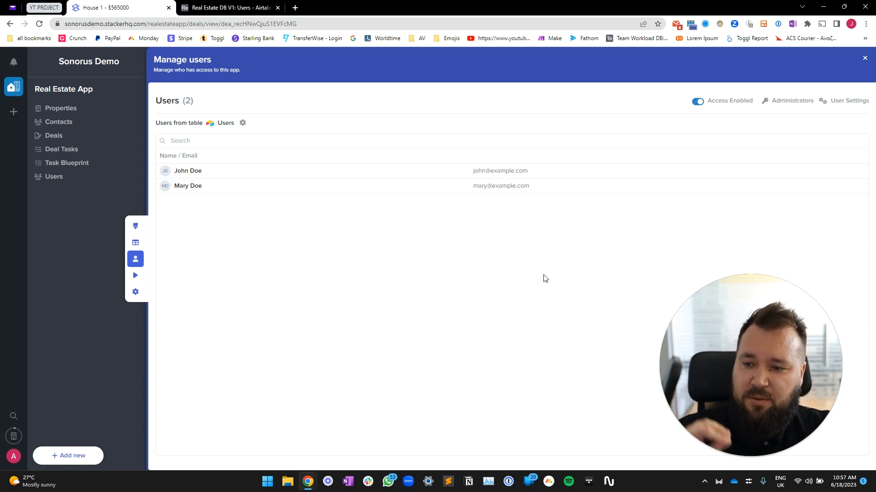
pyautogui.click(136, 276)
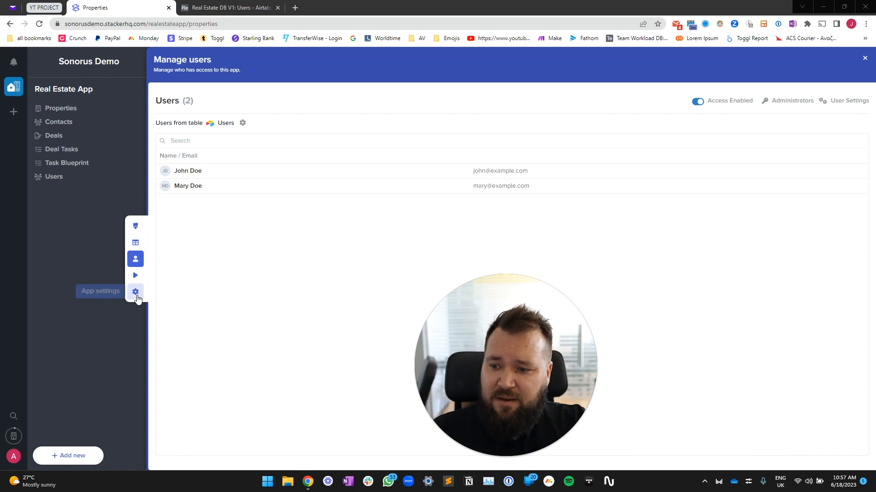
# Review the Permissions, General, Roles, Navigation and Appearance app settings, then close the panel
pyautogui.click(136, 292)
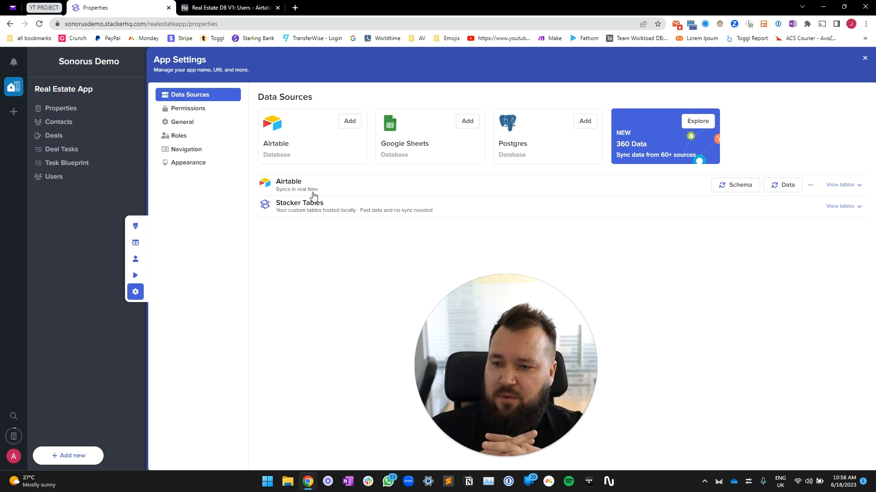
pyautogui.click(205, 113)
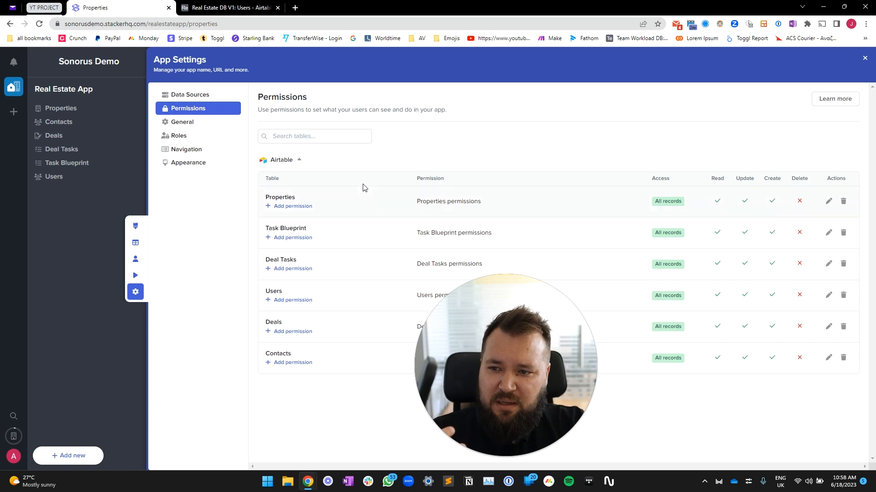
pyautogui.click(183, 121)
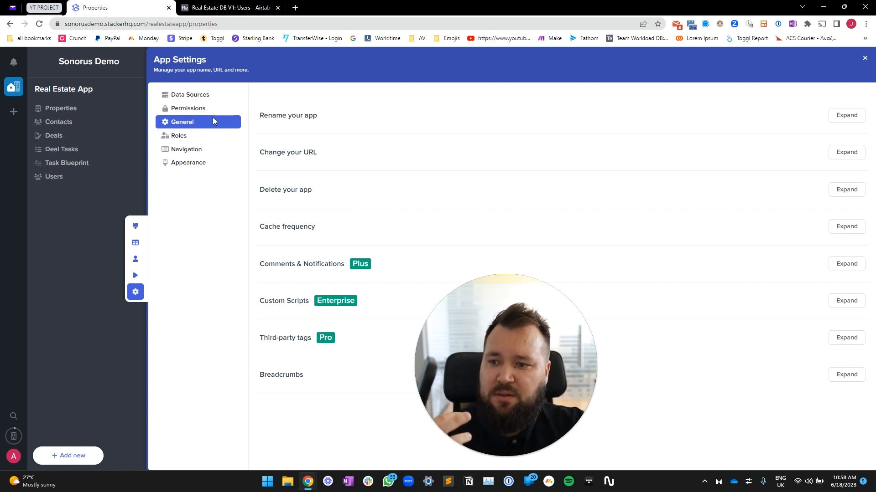
pyautogui.click(199, 136)
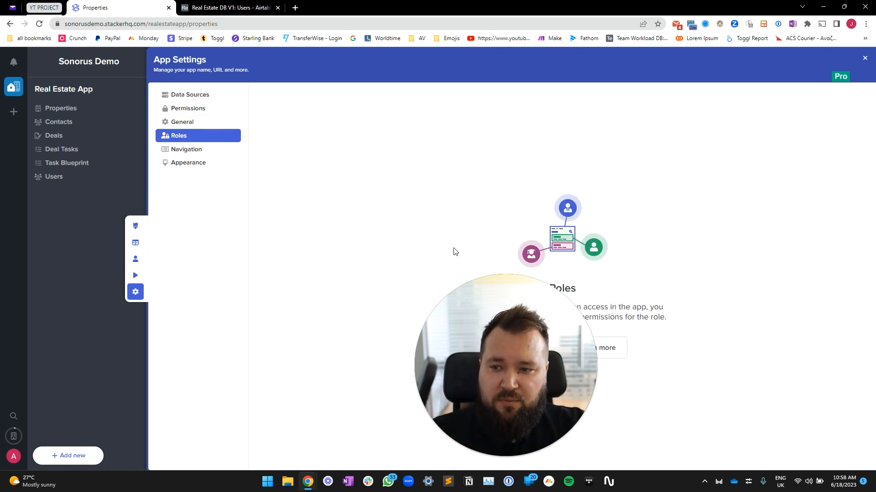
pyautogui.click(209, 151)
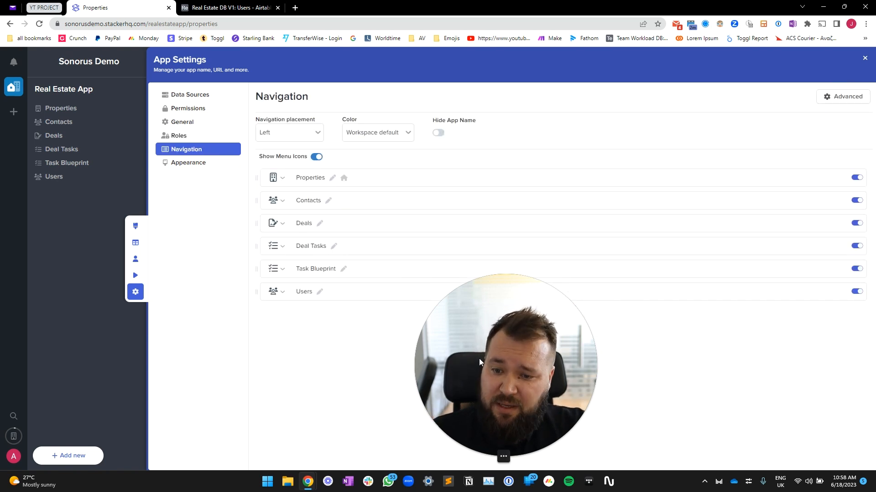
pyautogui.moveTo(479, 359); pyautogui.dragTo(593, 412)
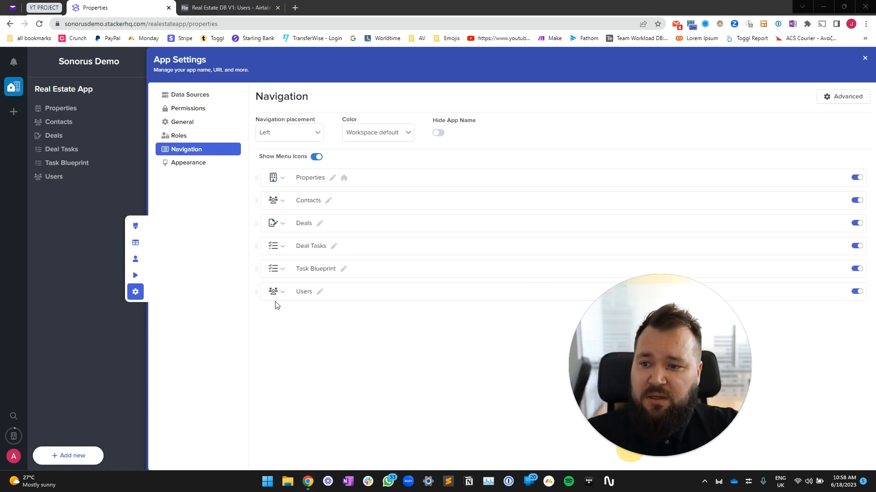
pyautogui.click(197, 165)
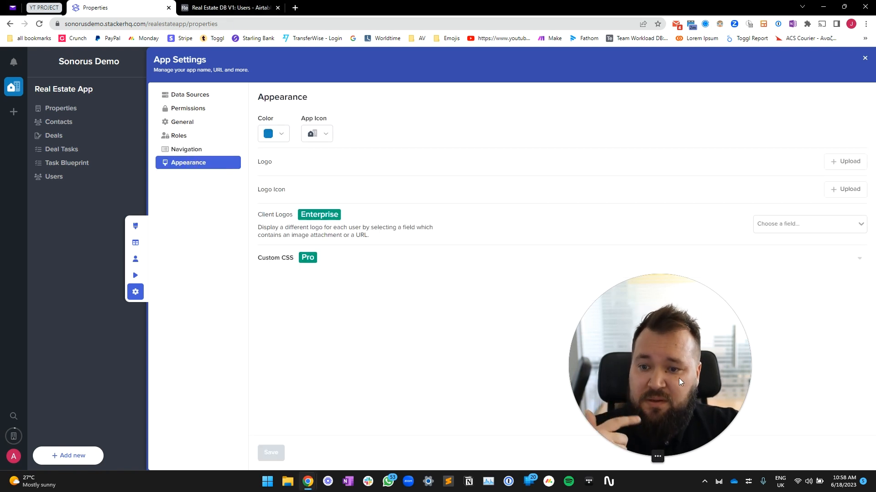
pyautogui.click(648, 363)
pyautogui.moveTo(648, 361); pyautogui.dragTo(70, 392)
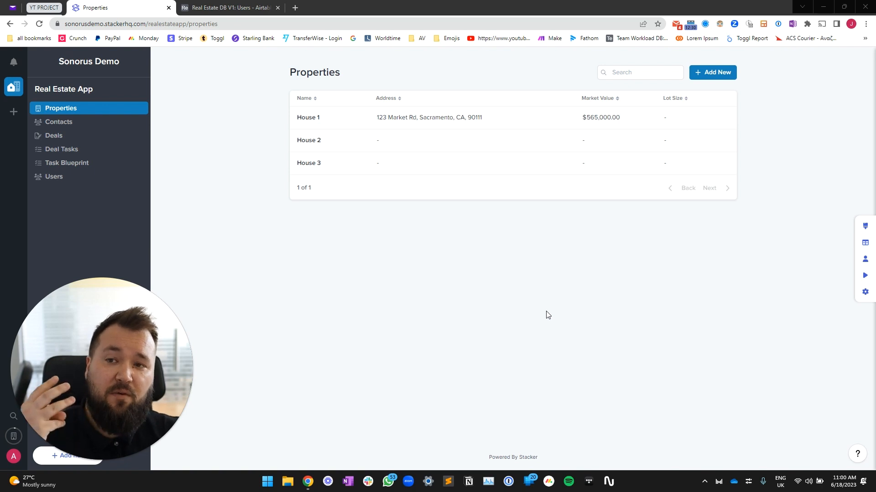
pyautogui.click(244, 4)
pyautogui.click(21, 80)
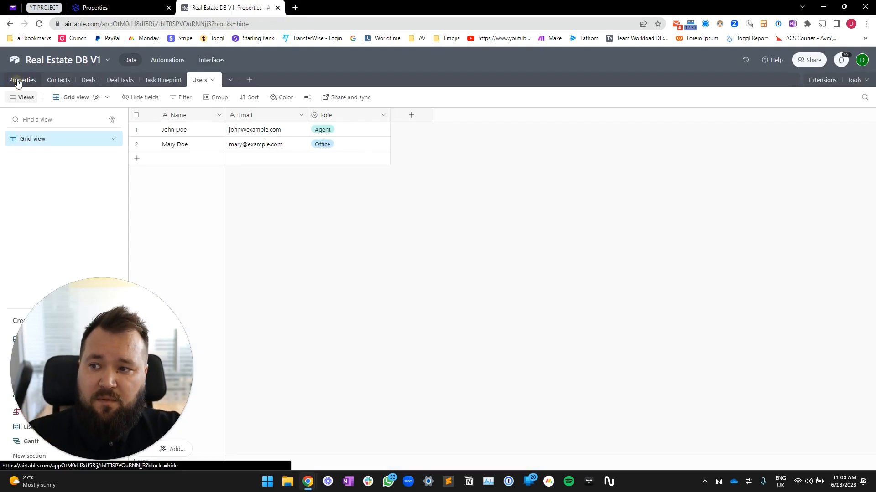
pyautogui.click(76, 82)
pyautogui.click(97, 79)
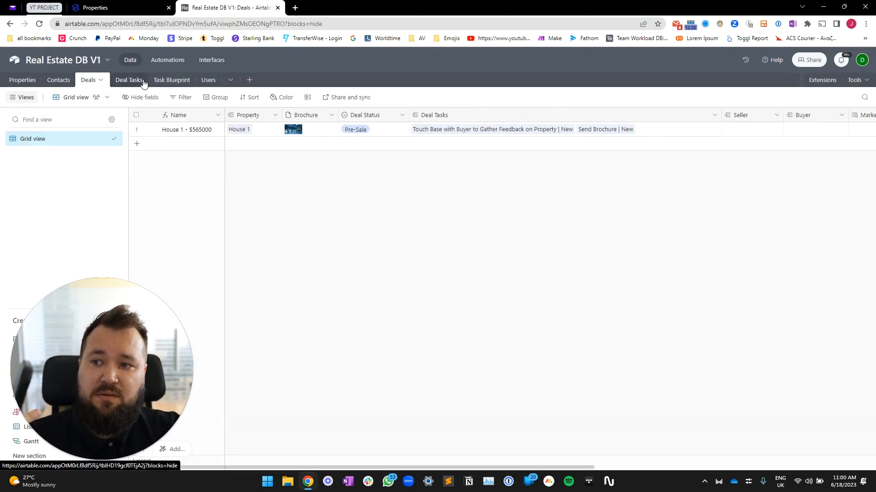
pyautogui.click(137, 80)
pyautogui.click(173, 81)
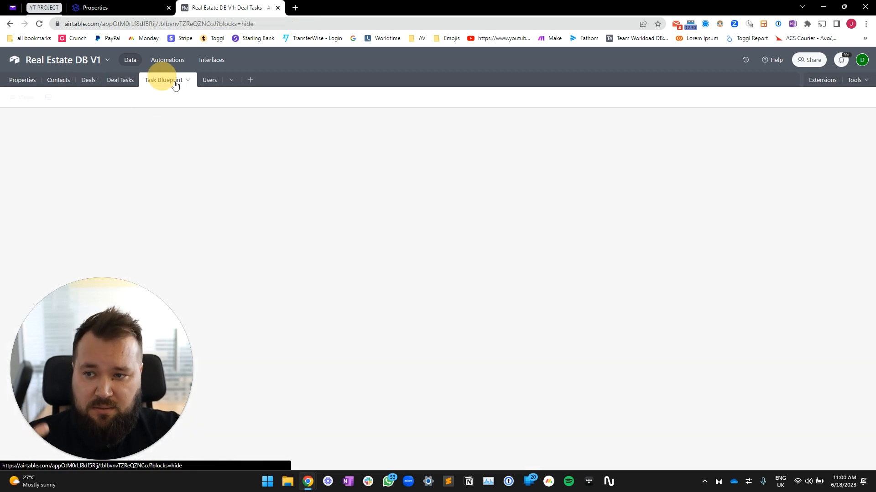
pyautogui.click(213, 85)
pyautogui.click(22, 79)
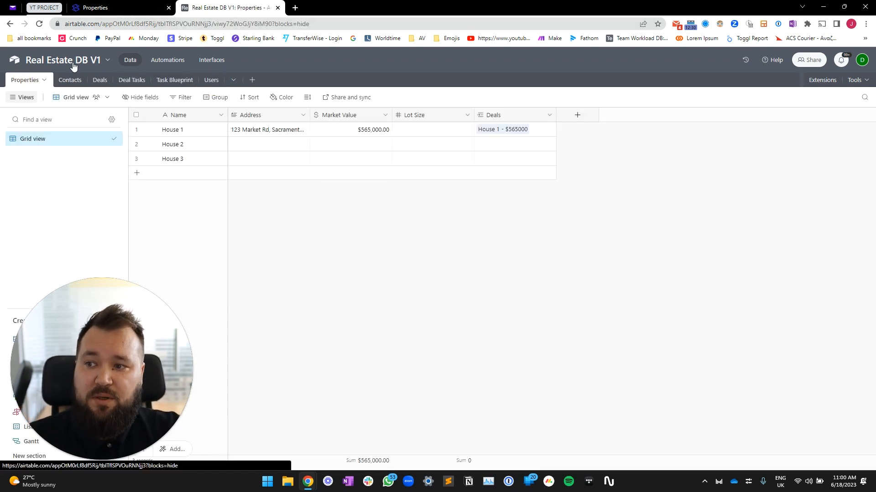
pyautogui.click(130, 9)
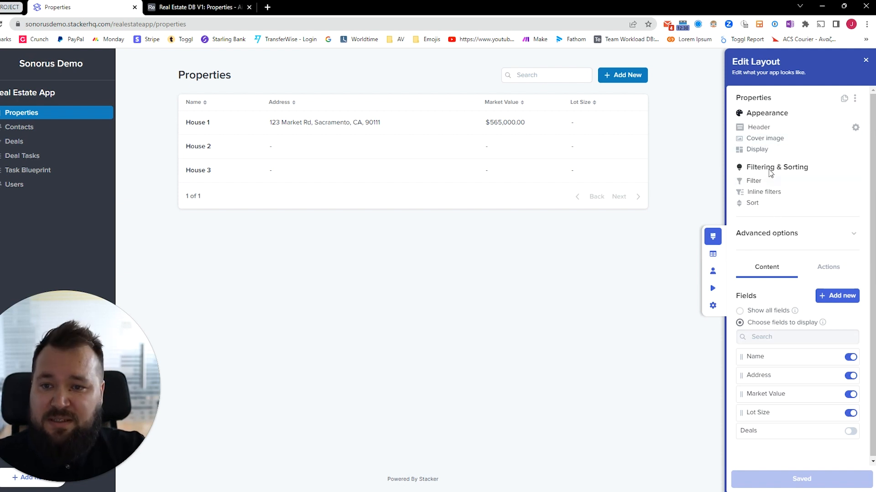
# Upload the warehouse photo from the sample pictures folder as the header banner image
pyautogui.click(761, 128)
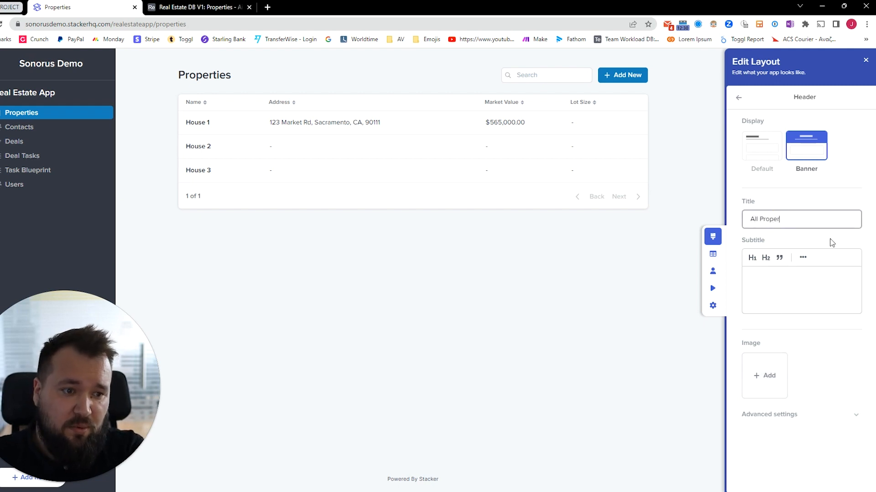
pyautogui.click(771, 376)
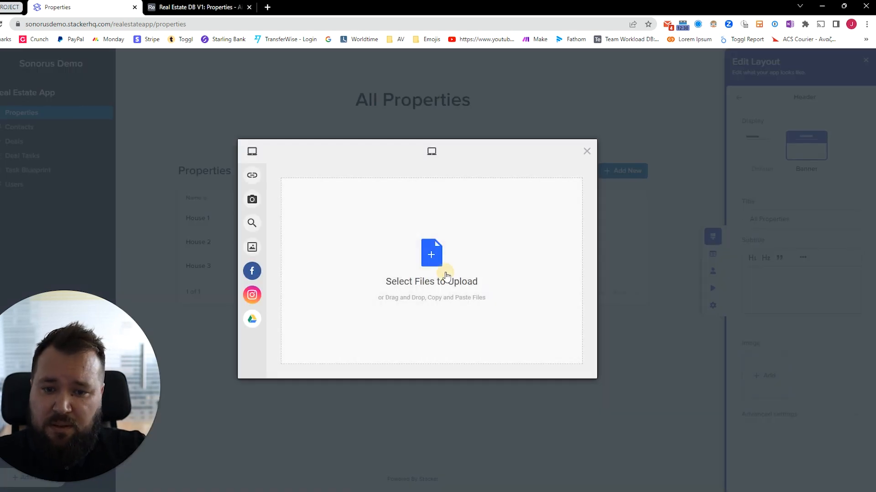
pyautogui.click(445, 271)
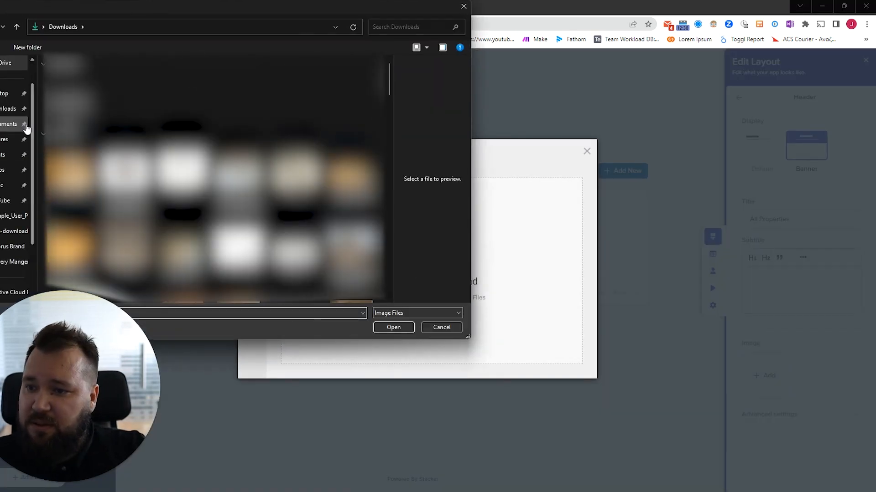
pyautogui.click(3, 139)
pyautogui.doubleClick(70, 86)
pyautogui.scroll(-5, 213, 178)
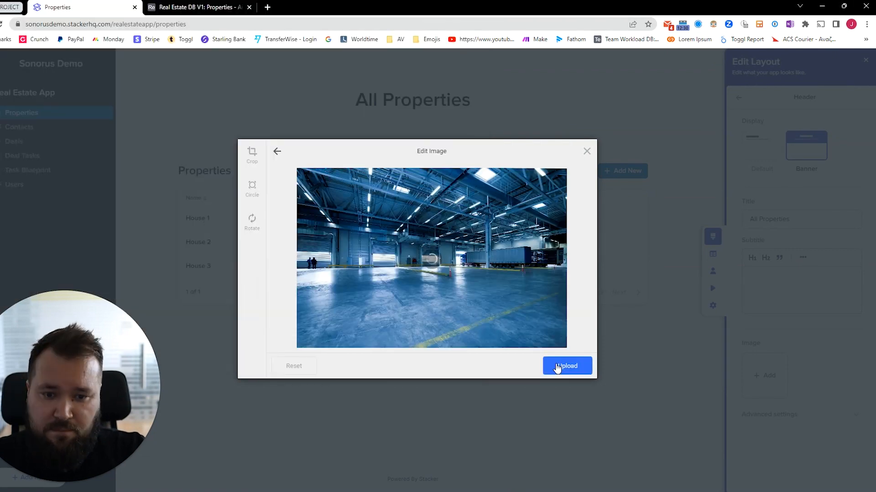
pyautogui.click(557, 368)
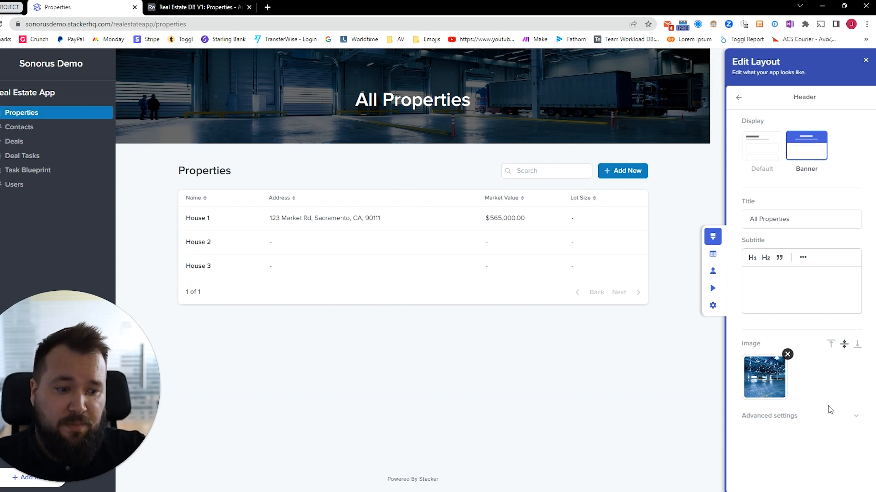
# Keep the banner overlay on and set its colour mode to Dark after trying Light
pyautogui.click(844, 415)
pyautogui.scroll(-1, 853, 398)
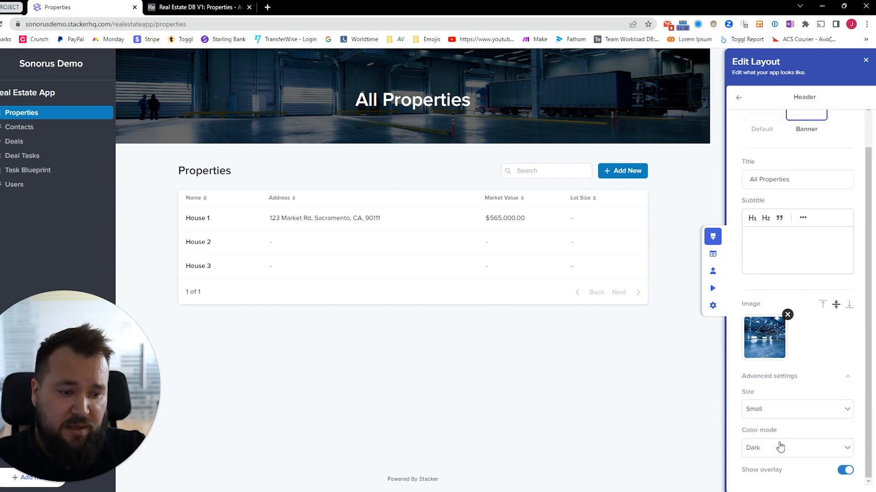
pyautogui.click(847, 473)
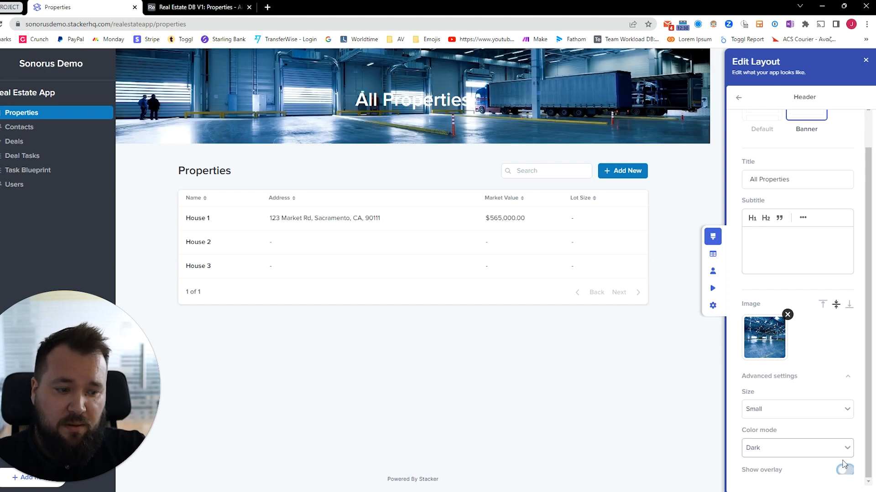
pyautogui.click(846, 473)
pyautogui.click(768, 449)
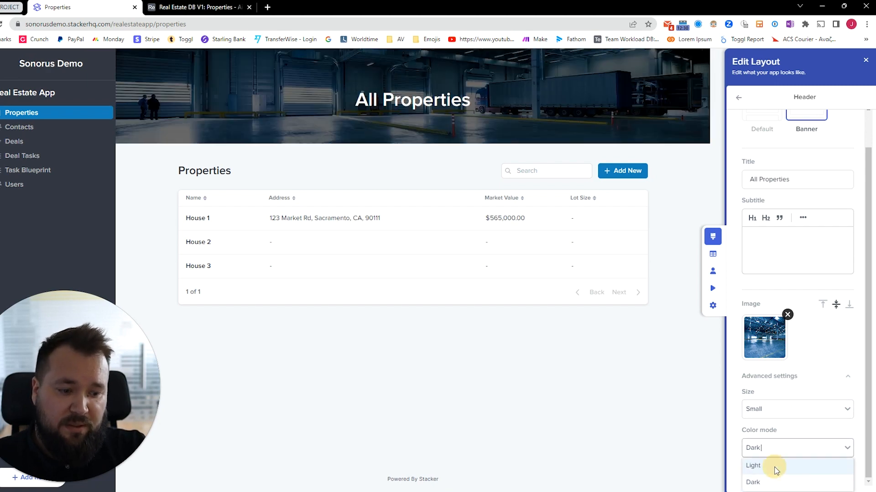
pyautogui.click(773, 464)
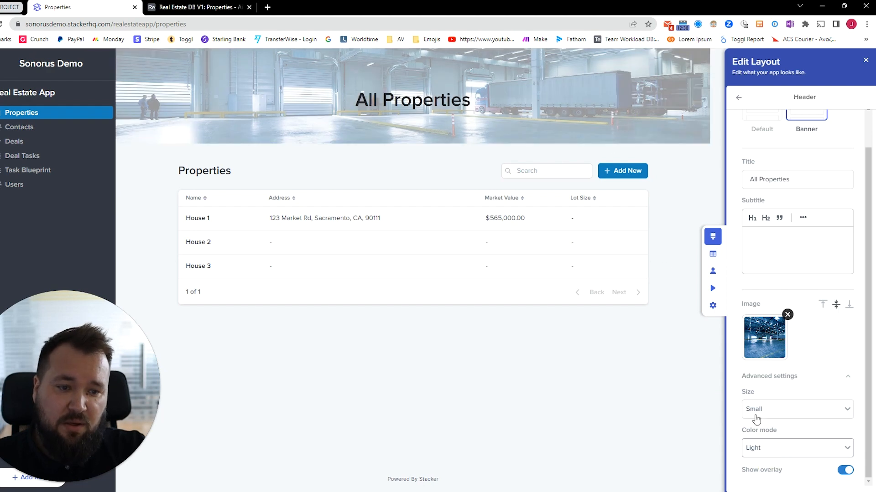
pyautogui.click(768, 448)
pyautogui.click(772, 482)
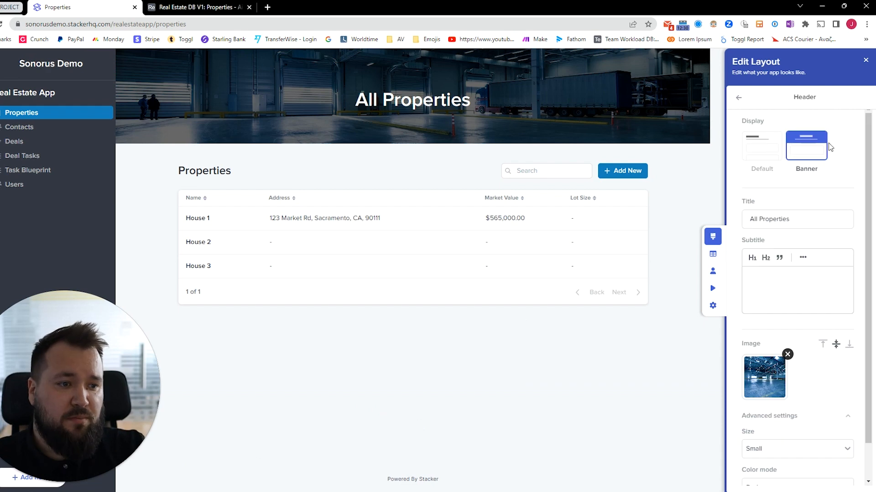
# Keep editing instead of discarding, return to page settings, and switch the list layout to cards
pyautogui.click(866, 61)
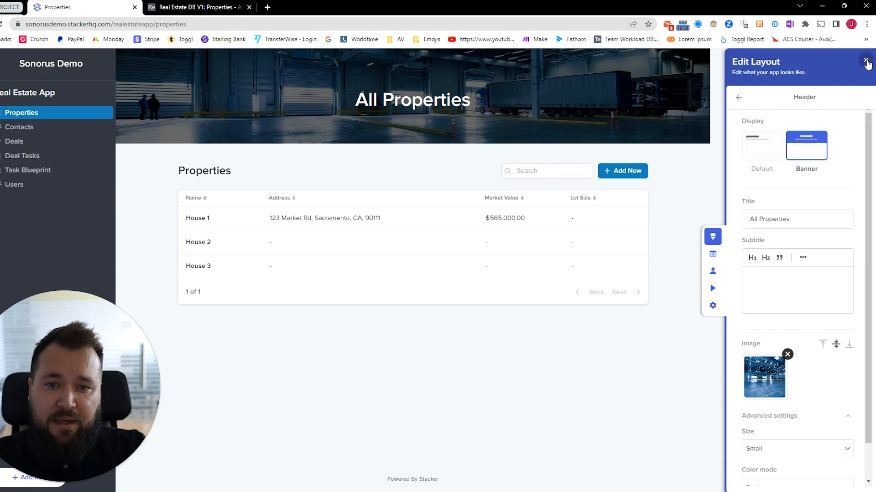
pyautogui.click(415, 360)
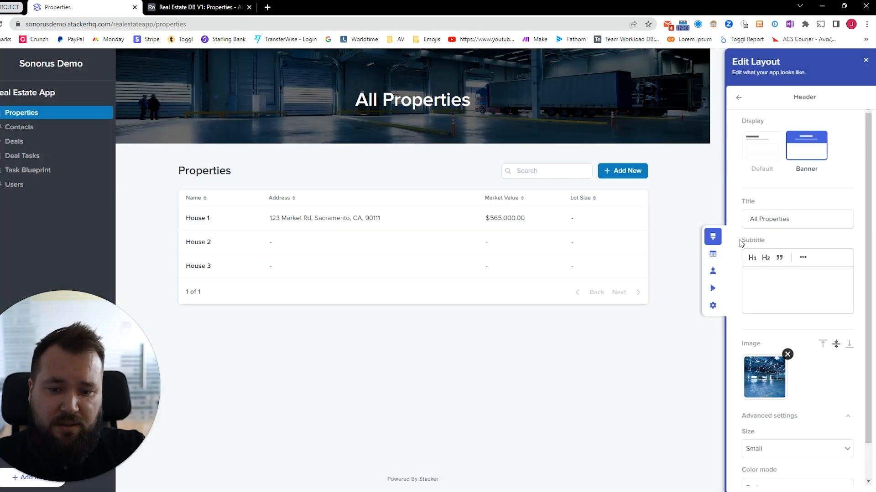
pyautogui.click(738, 99)
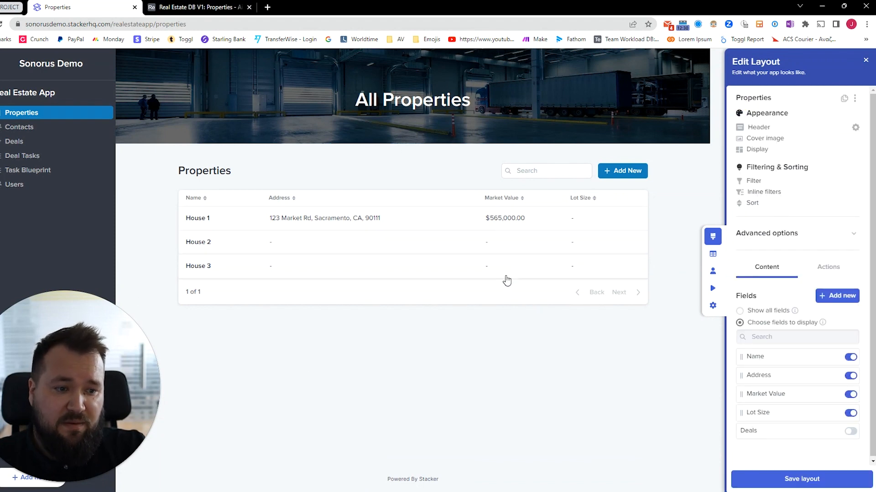
pyautogui.click(764, 153)
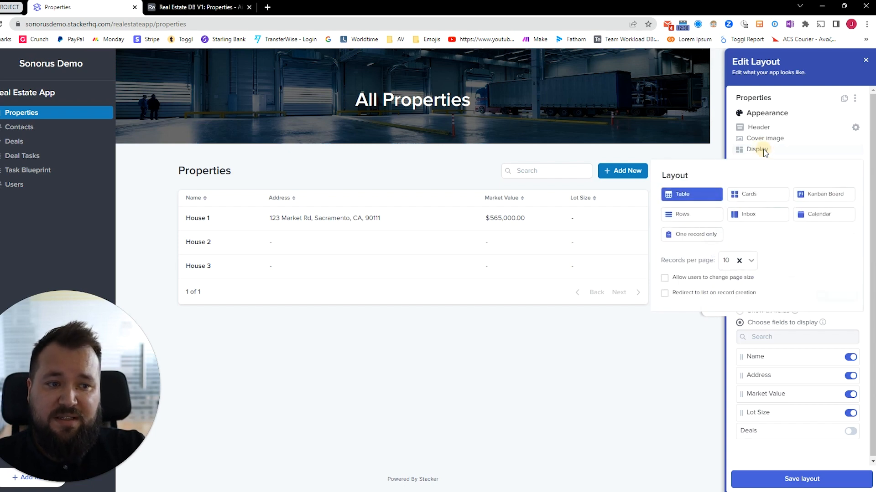
pyautogui.click(751, 195)
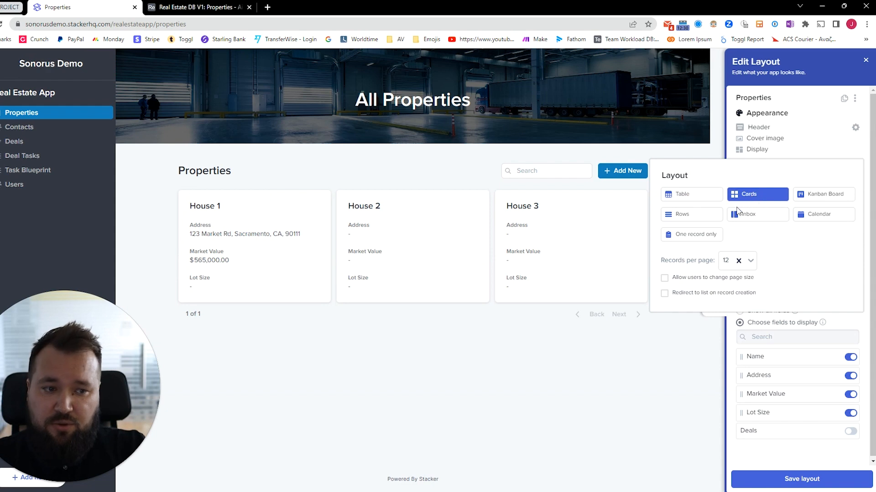
# Preview the Properties list as Kanban Board, Rows and Inbox, stepping through the houses' details
pyautogui.click(802, 197)
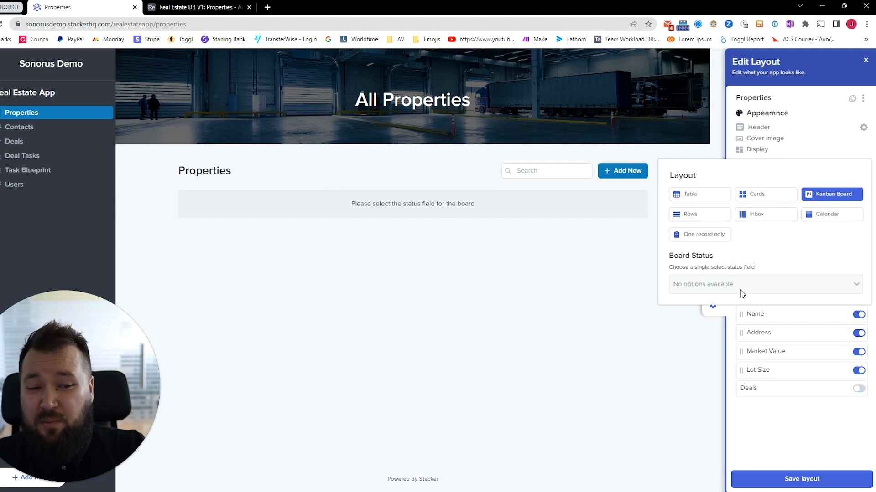
pyautogui.click(709, 218)
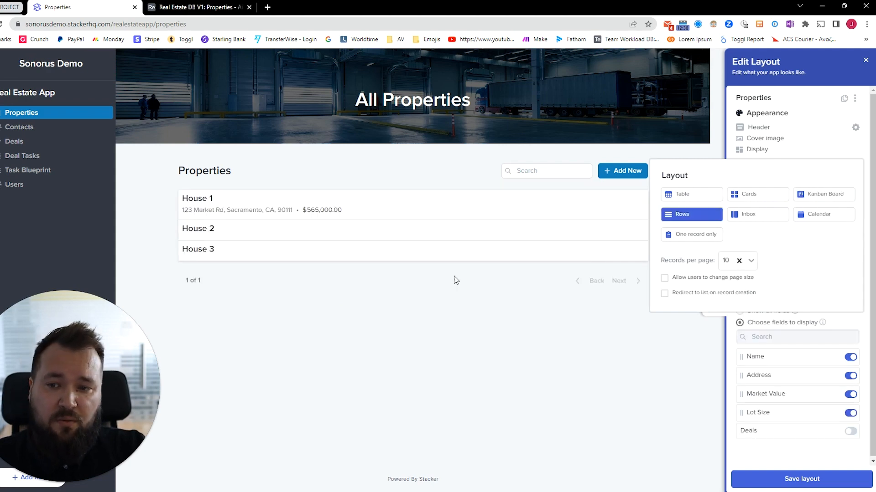
pyautogui.click(750, 218)
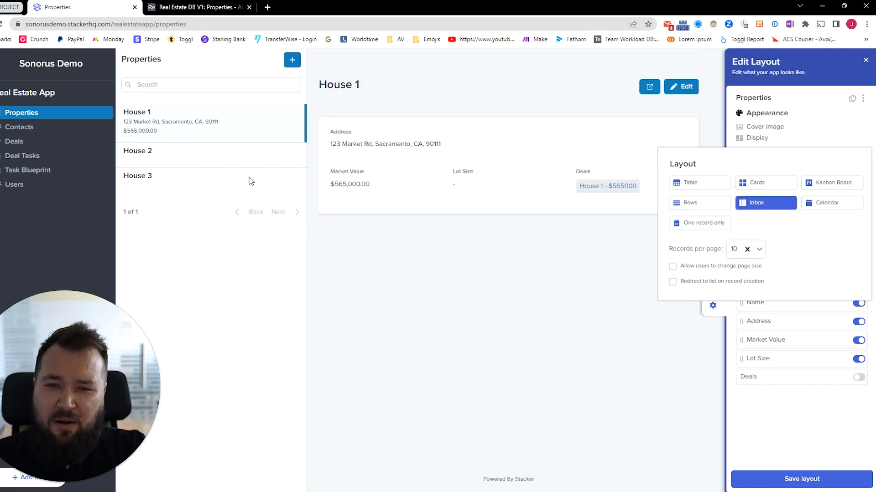
pyautogui.click(162, 155)
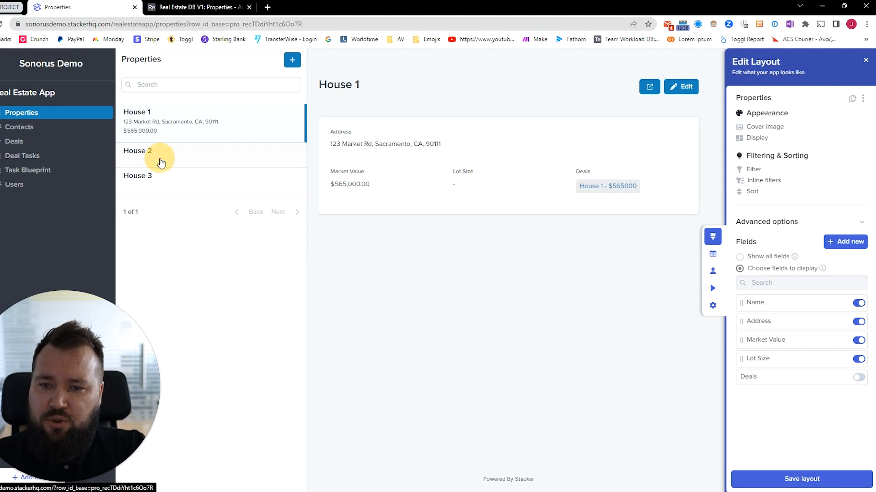
pyautogui.click(187, 183)
pyautogui.click(189, 125)
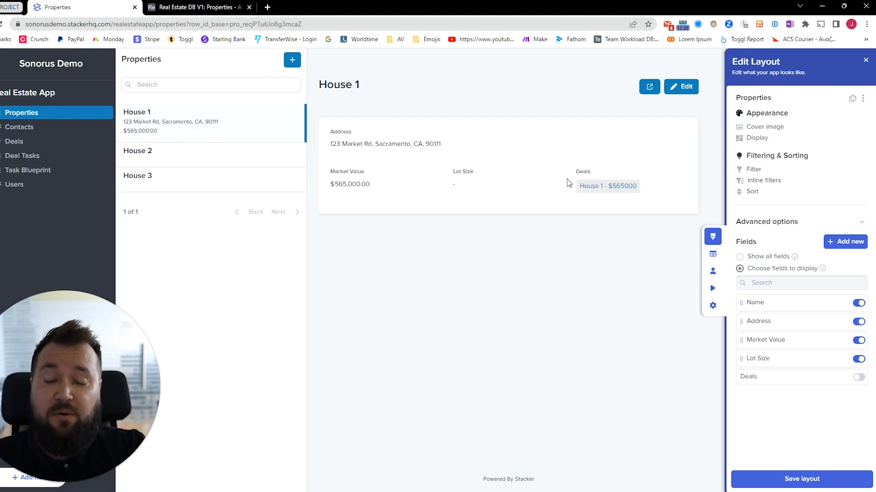
# Switch the Properties list back to Cards and save the page layout
pyautogui.click(770, 139)
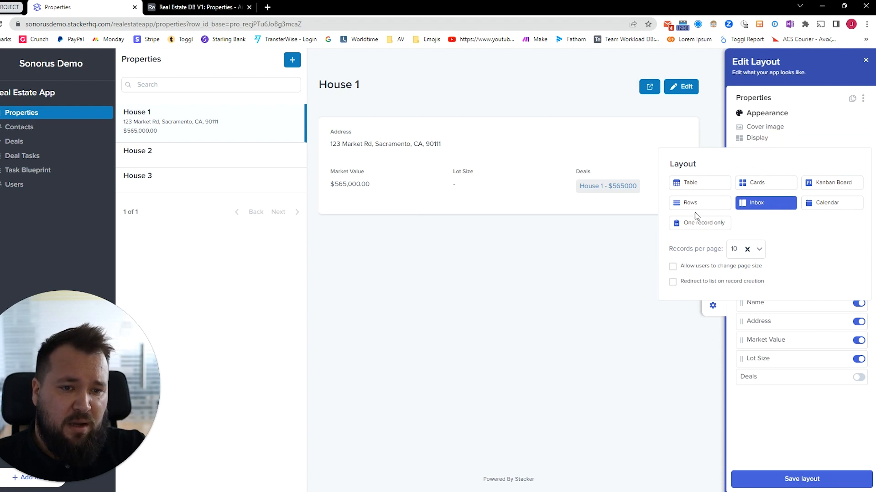
pyautogui.click(751, 184)
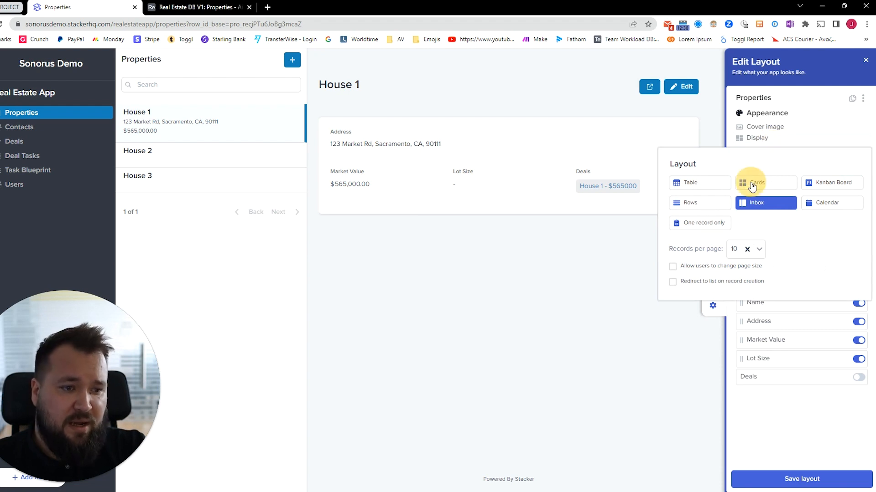
pyautogui.click(806, 101)
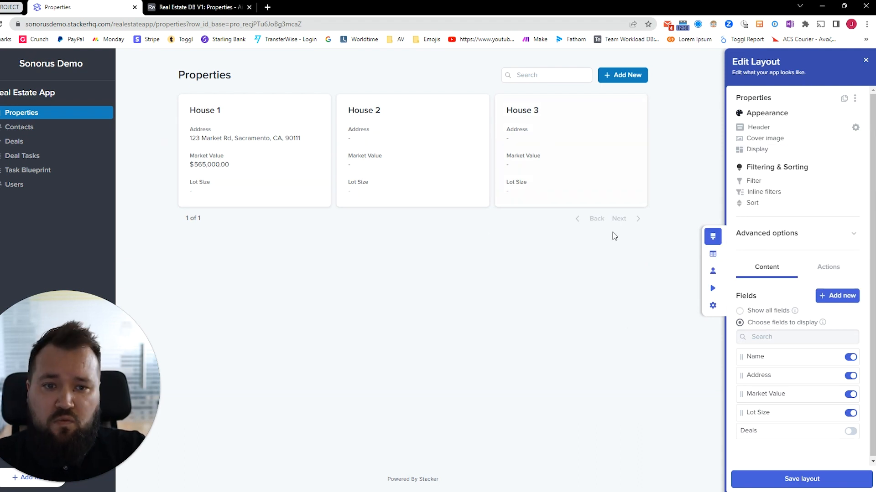
pyautogui.scroll(-2, 800, 372)
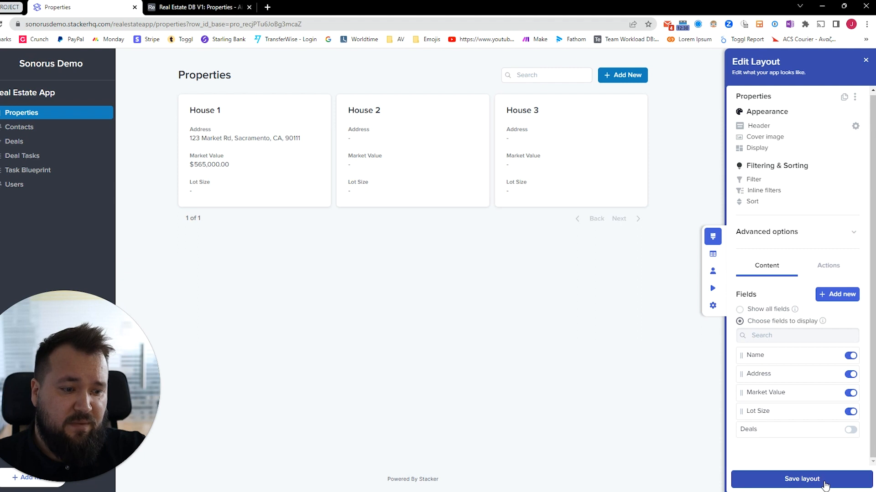
pyautogui.click(825, 486)
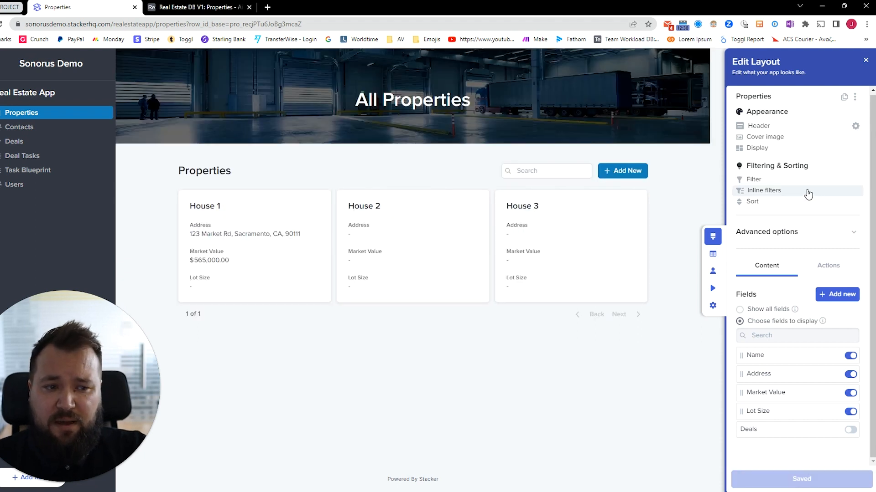
# Enable inline filters above the list for Lot Size and Address
pyautogui.click(807, 191)
pyautogui.click(848, 237)
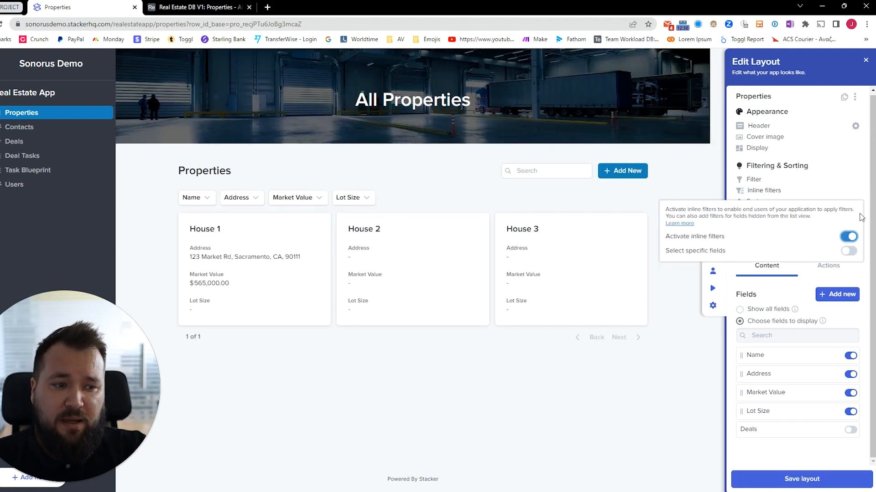
pyautogui.click(849, 251)
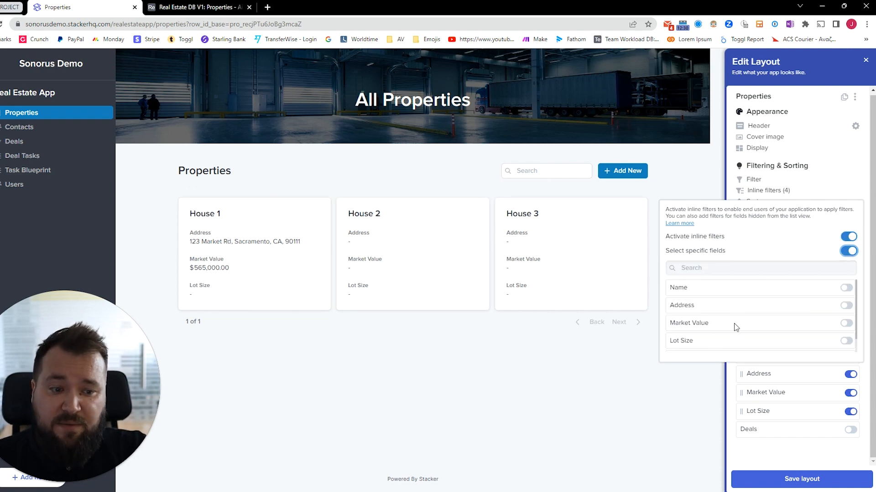
pyautogui.click(846, 342)
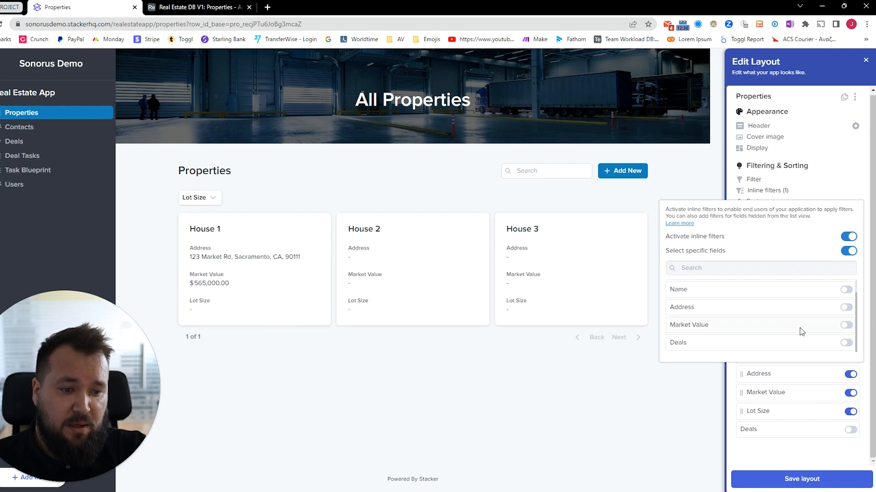
pyautogui.click(847, 308)
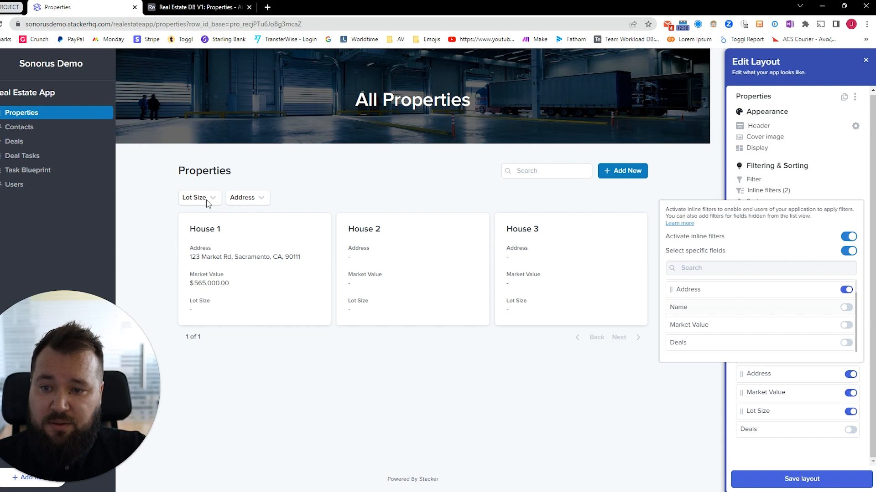
pyautogui.click(263, 198)
# Try the Lot Size inline filter, then close its choices and open the Sort settings
pyautogui.click(214, 198)
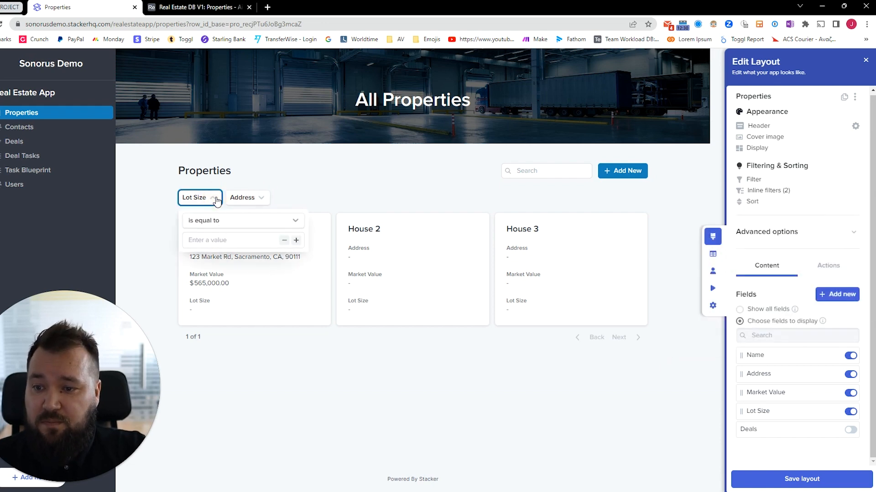
pyautogui.click(218, 239)
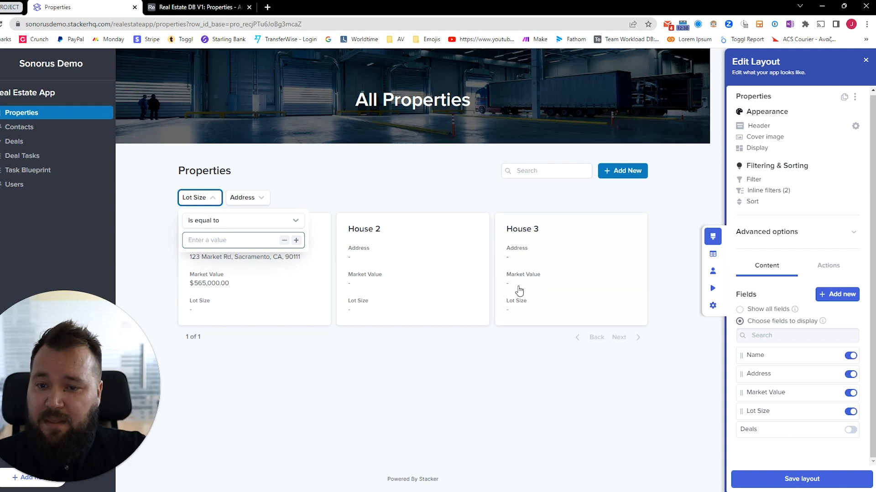
pyautogui.click(525, 426)
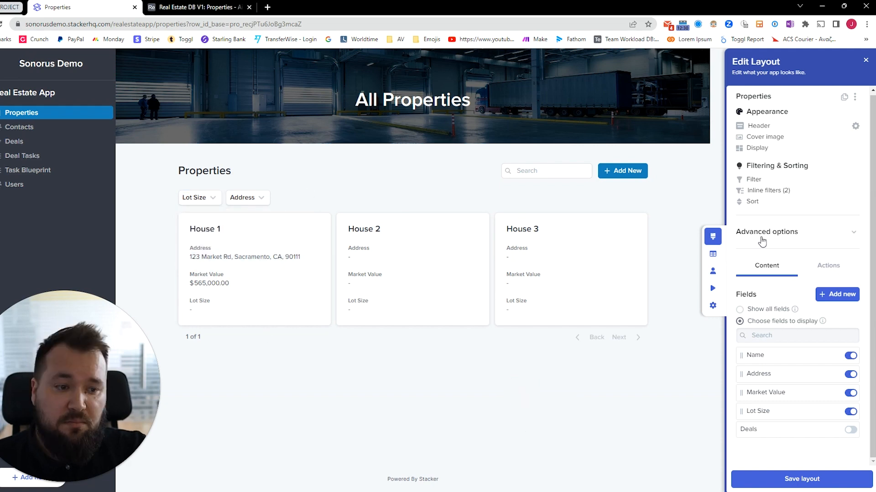
pyautogui.click(817, 210)
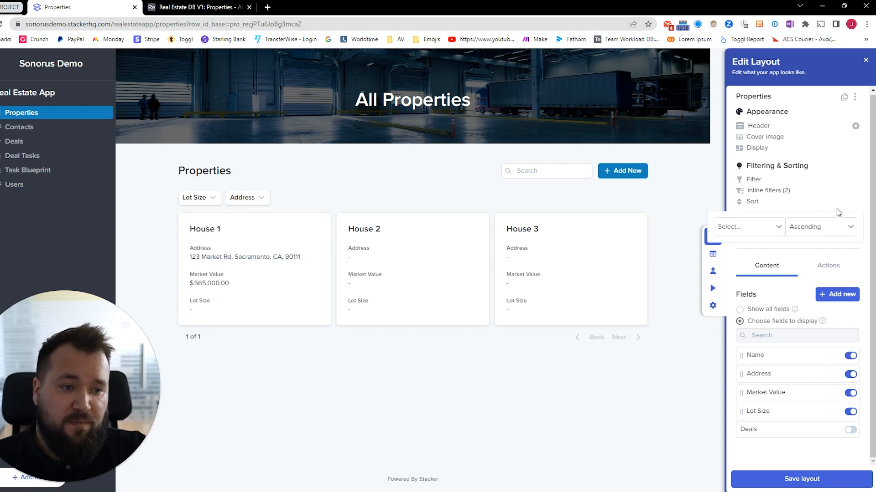
# Sort the property cards by Name, trying Descending before settling on Ascending
pyautogui.click(851, 161)
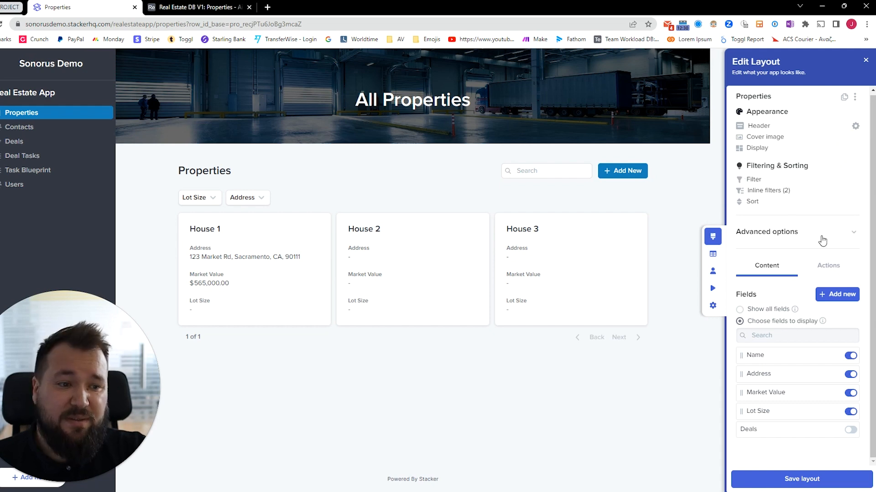
pyautogui.click(752, 202)
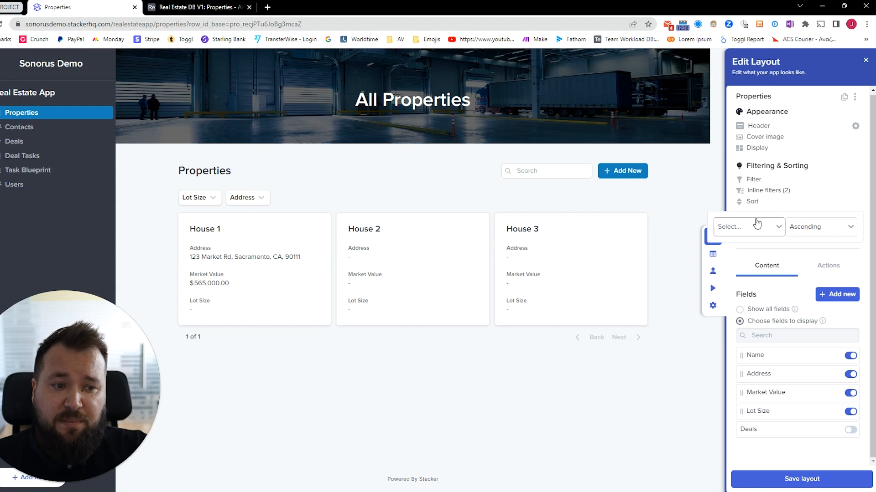
pyautogui.click(775, 228)
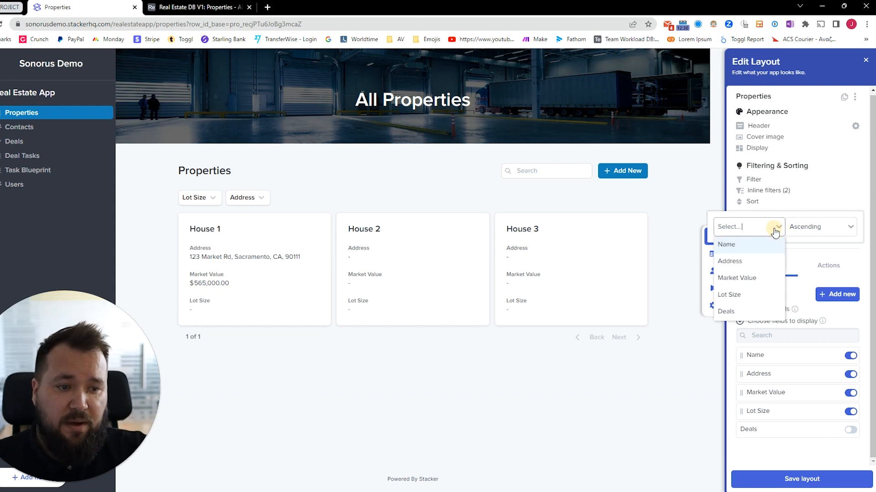
pyautogui.click(761, 243)
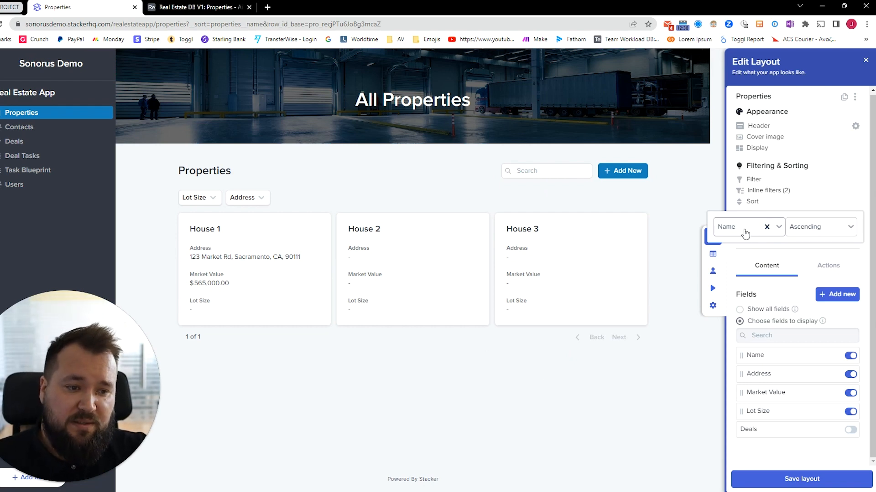
pyautogui.click(821, 227)
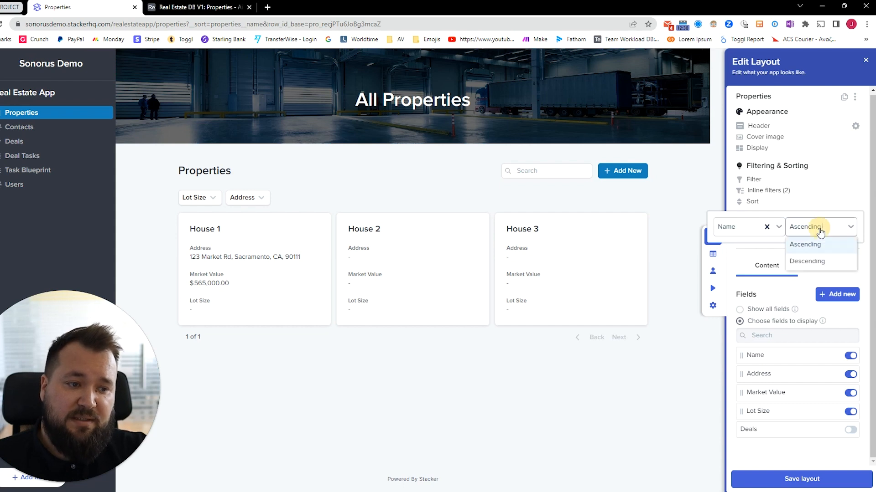
pyautogui.click(823, 263)
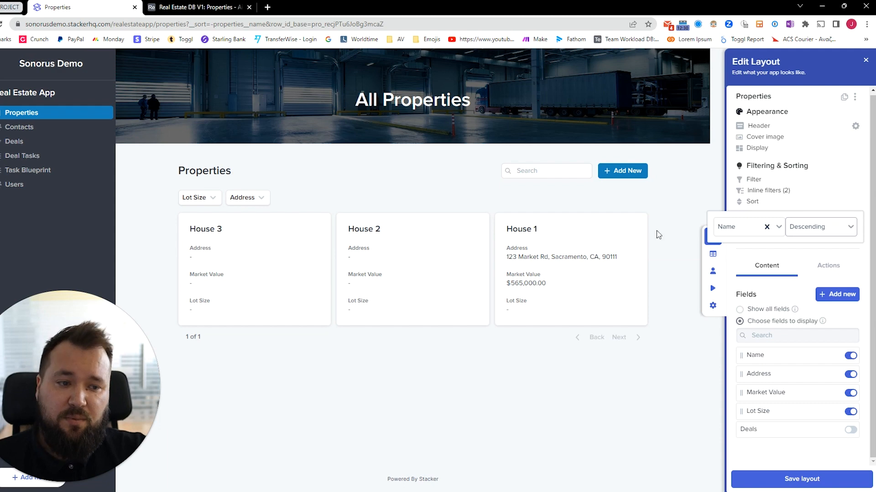
pyautogui.click(816, 227)
pyautogui.click(836, 246)
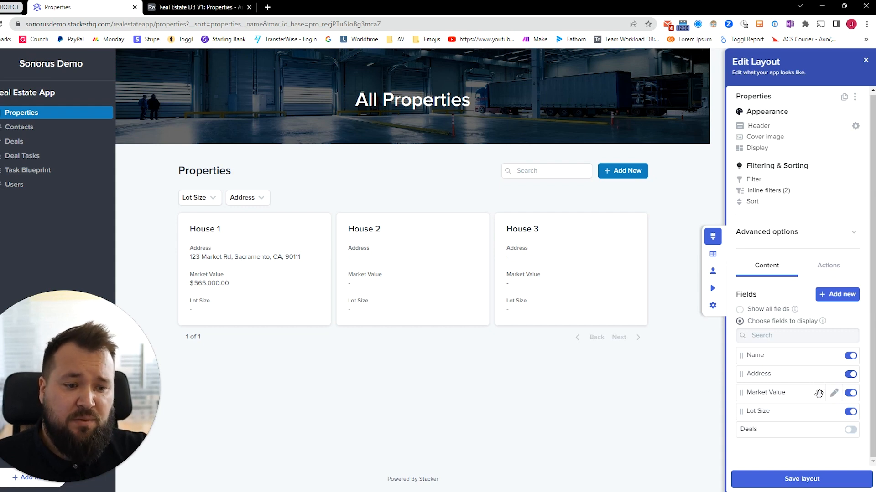
# Toggle Market Value and Lot Size off and on, leaving all four card fields shown
pyautogui.click(851, 412)
pyautogui.click(850, 393)
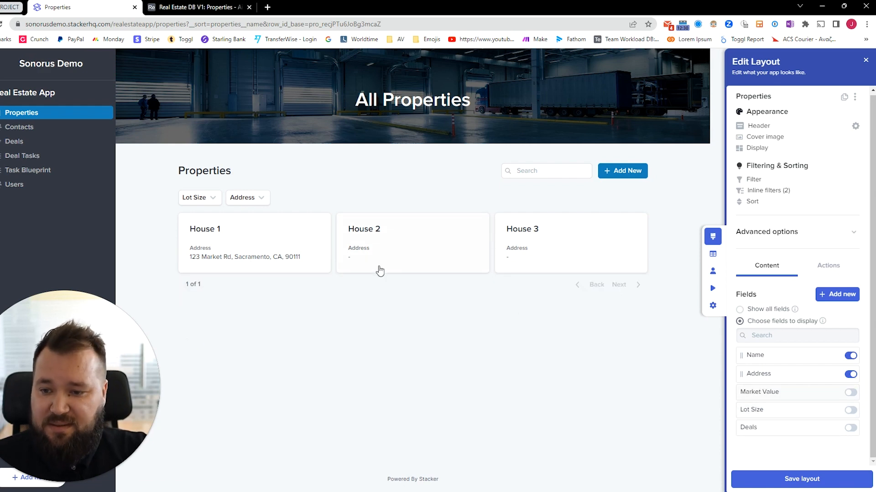
pyautogui.click(851, 393)
pyautogui.click(851, 412)
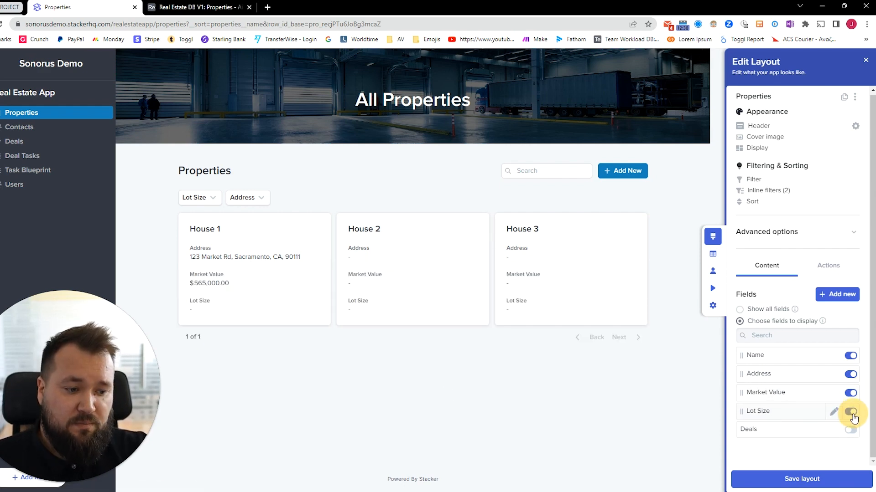
pyautogui.click(850, 411)
pyautogui.click(850, 393)
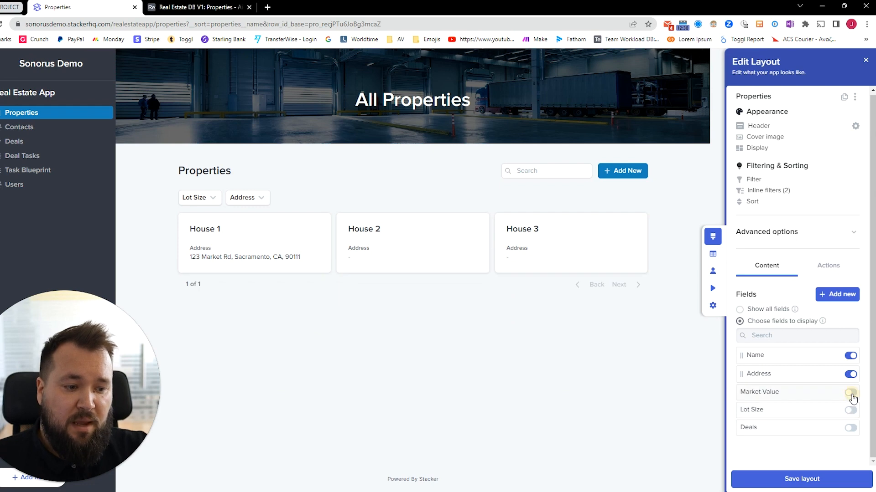
pyautogui.click(851, 393)
pyautogui.click(851, 410)
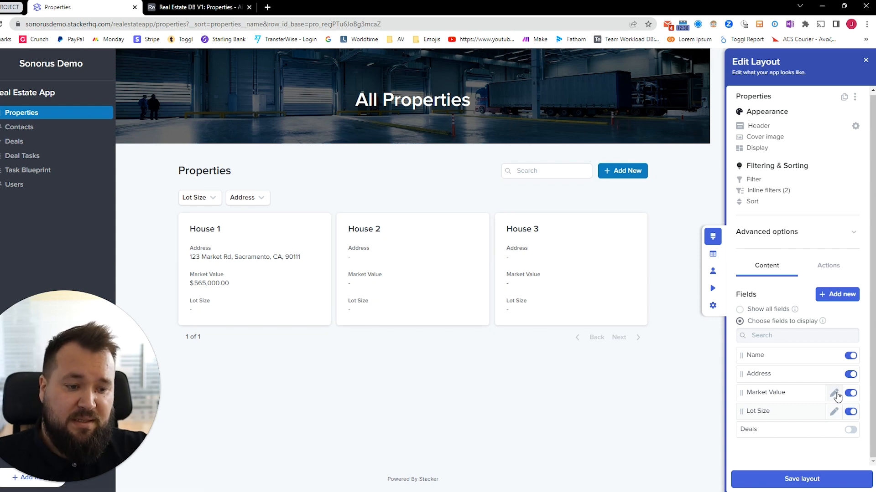
# Rename the Market Value card label to 'Value', checking the Airtable Properties table keeps its name
pyautogui.click(834, 393)
pyautogui.click(803, 137)
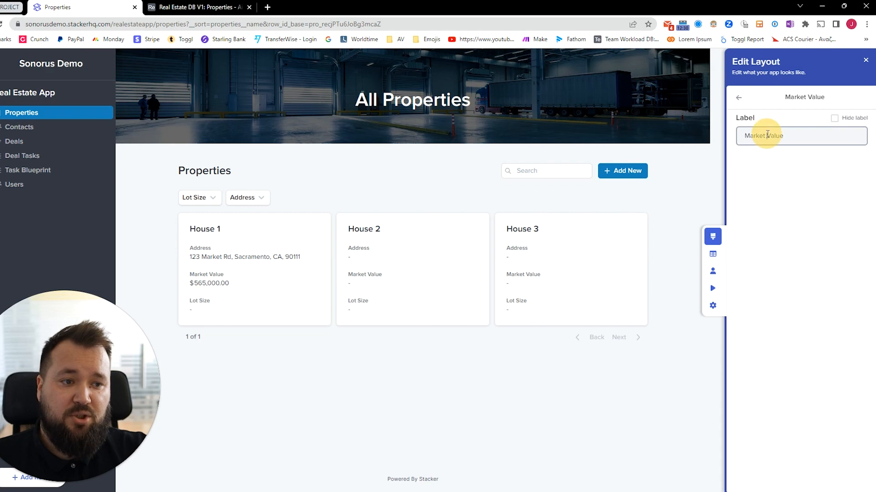
pyautogui.moveTo(767, 135); pyautogui.dragTo(716, 133)
pyautogui.press('BackSpace')
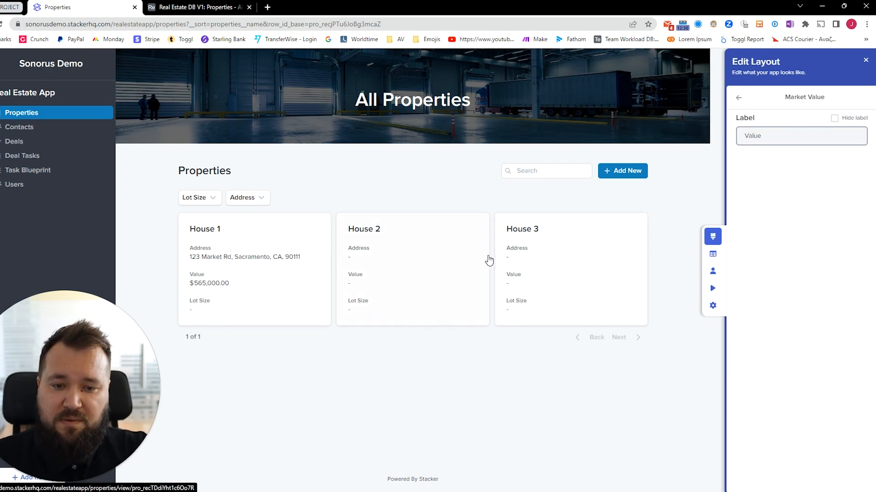
pyautogui.click(789, 202)
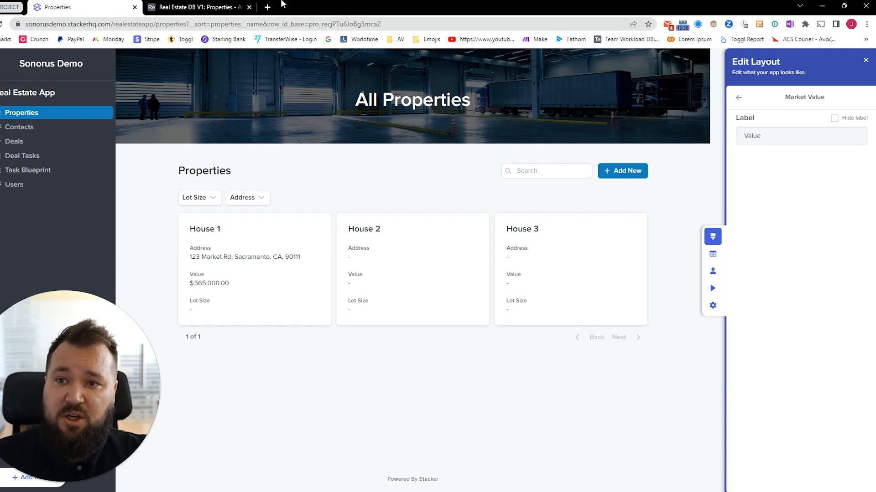
pyautogui.click(230, 6)
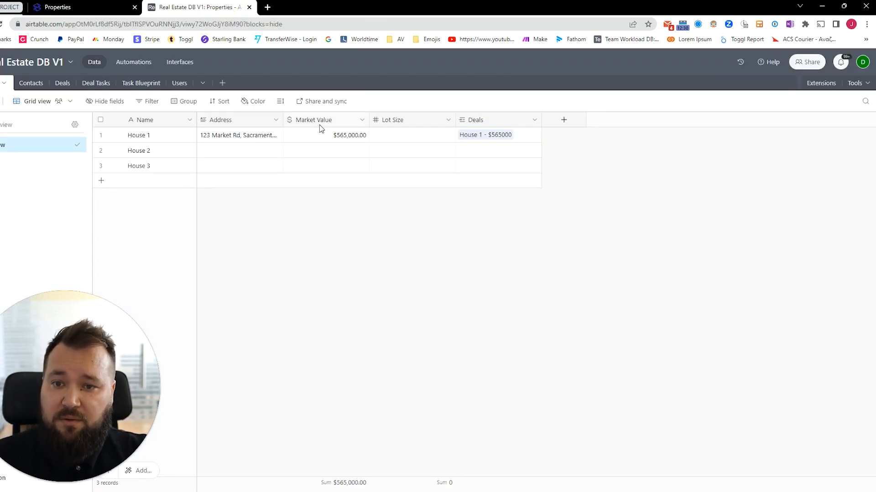
pyautogui.click(78, 7)
pyautogui.click(768, 142)
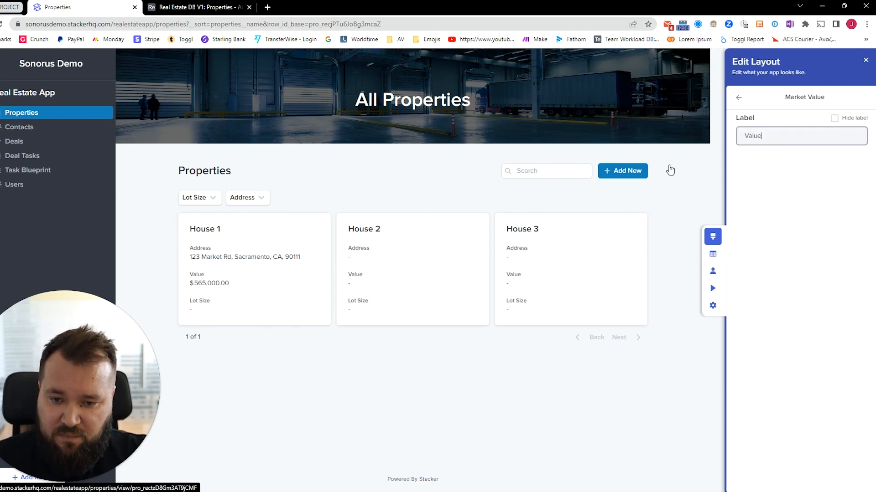
# Turn Hide label on, then off, for the Value field so its label stays visible on the cards
pyautogui.click(738, 98)
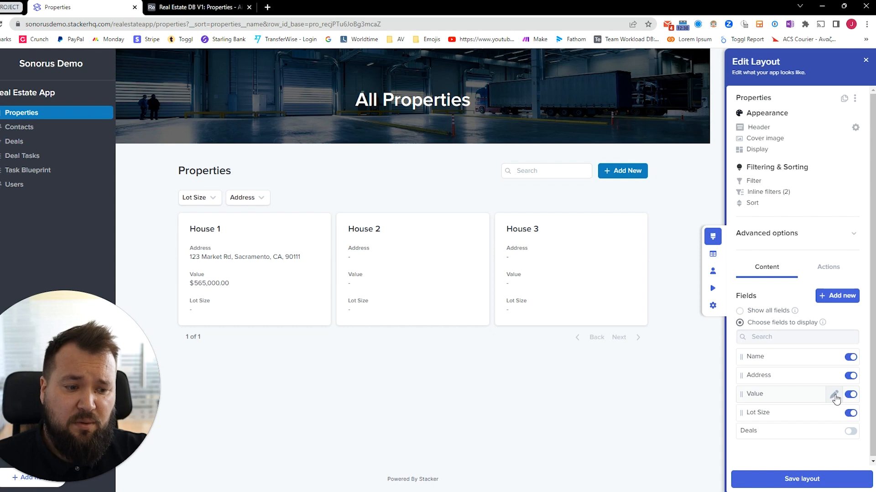
pyautogui.click(834, 396)
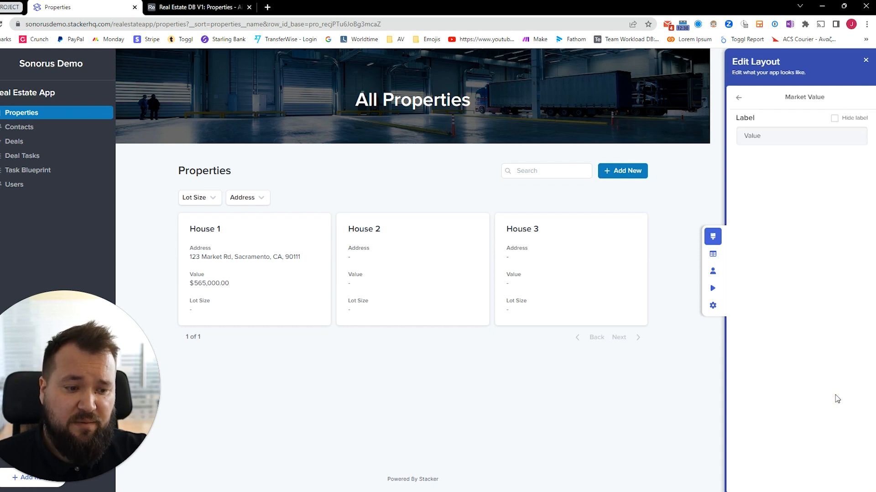
pyautogui.click(834, 120)
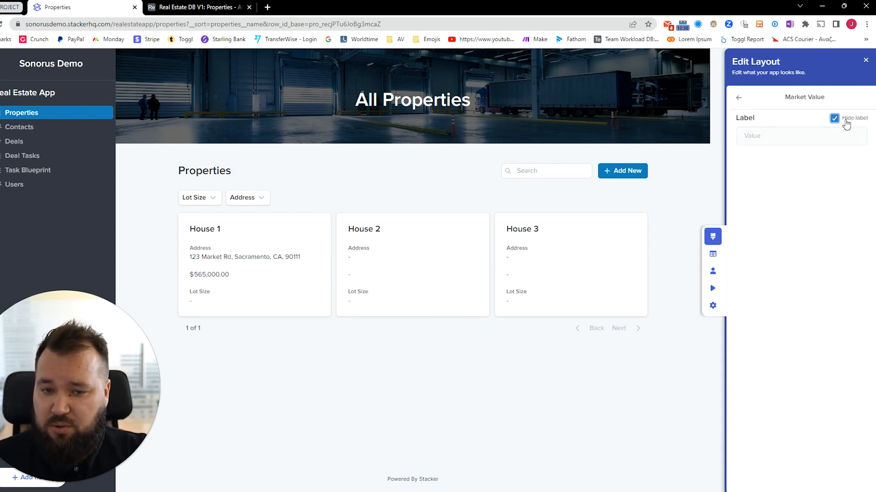
pyautogui.click(846, 123)
pyautogui.click(738, 97)
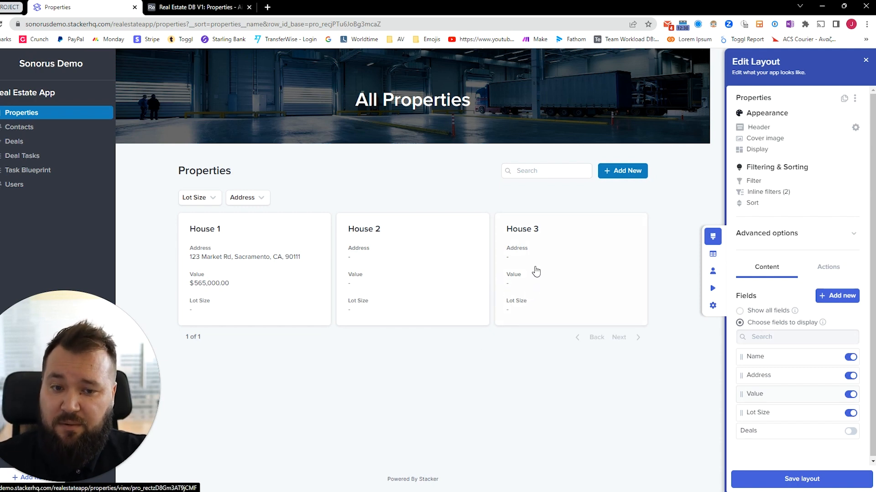
# Show the Properties list's Actions settings, with 1 primary action and no actions selected
pyautogui.click(834, 269)
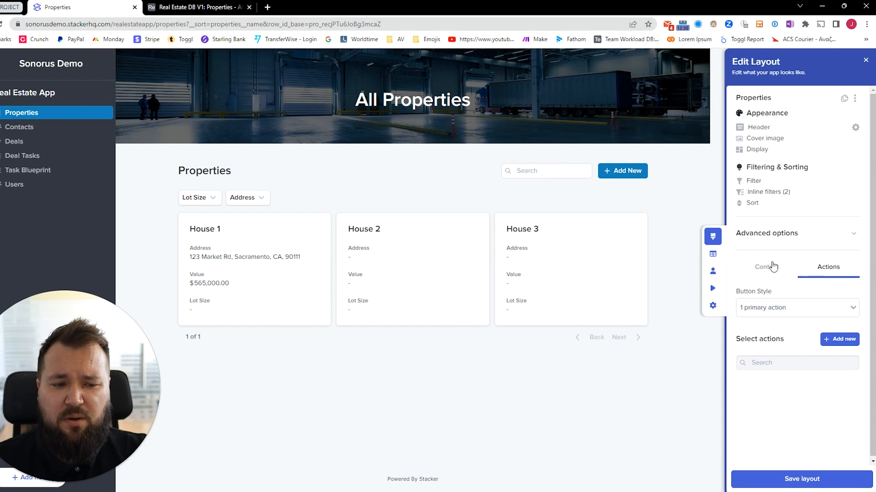
pyautogui.click(770, 267)
pyautogui.click(829, 268)
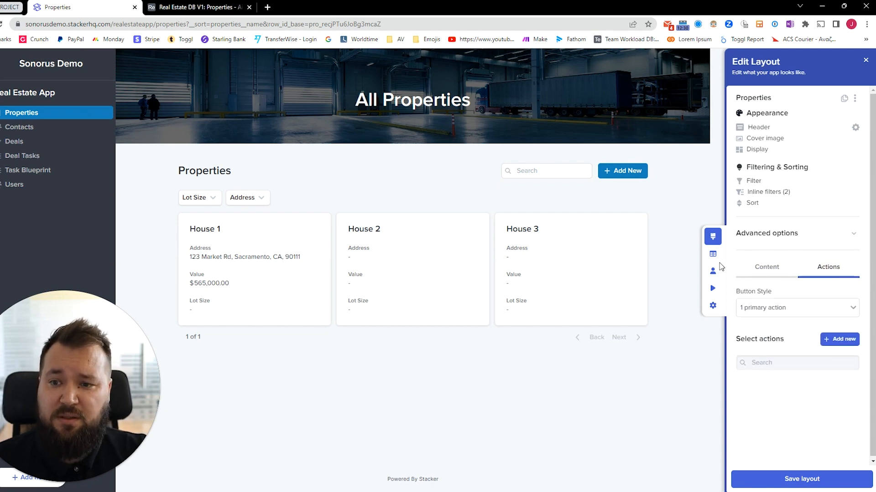
# Save the list layout changes and open the House 1 property detail page
pyautogui.click(218, 264)
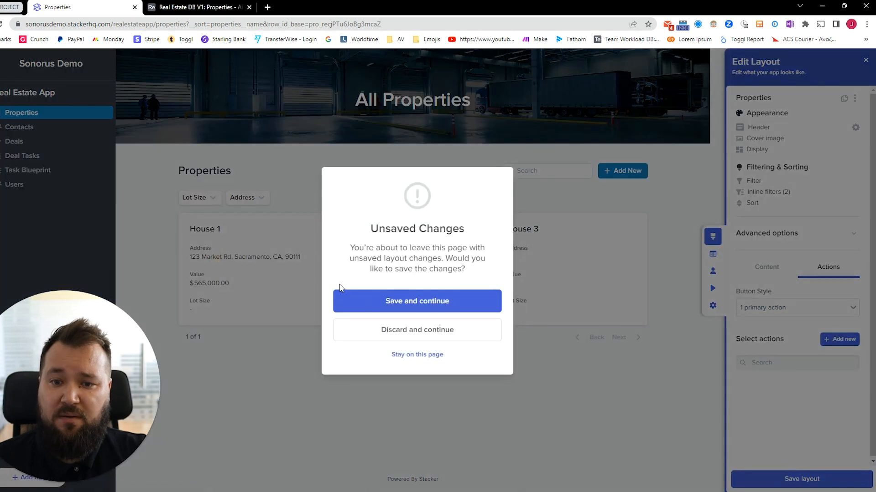
pyautogui.click(411, 299)
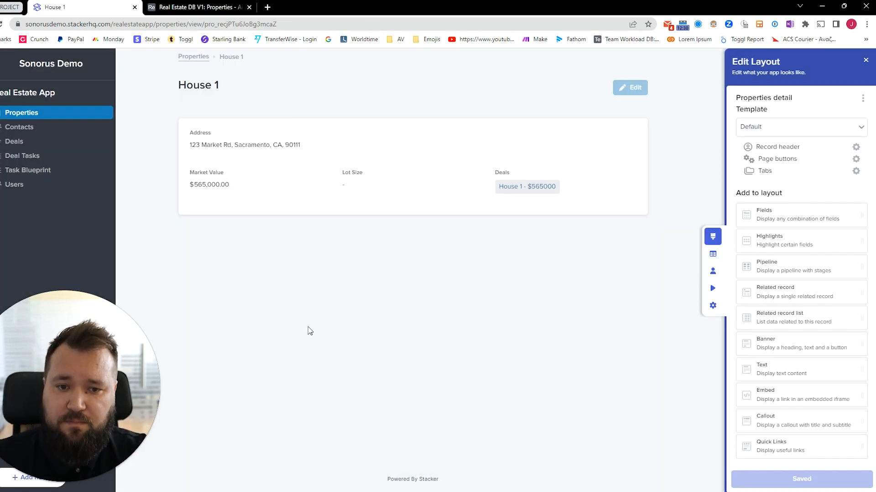
pyautogui.hotkey('alt', 'Left')
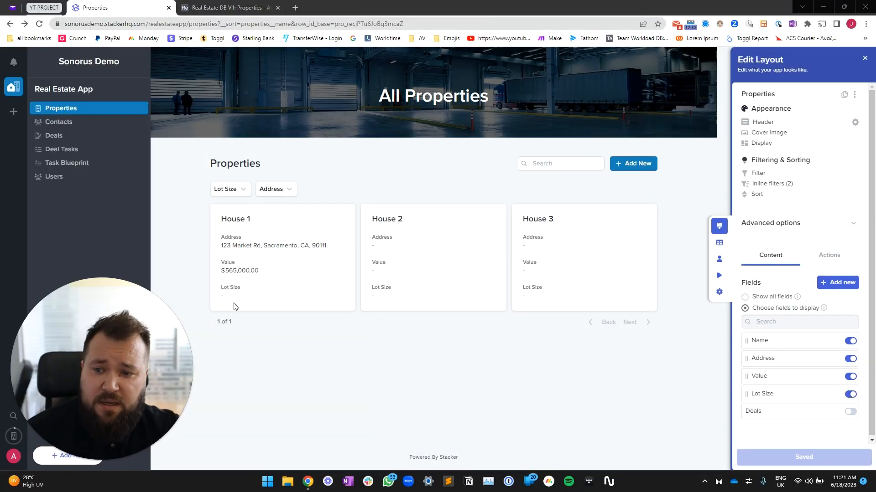
pyautogui.click(269, 244)
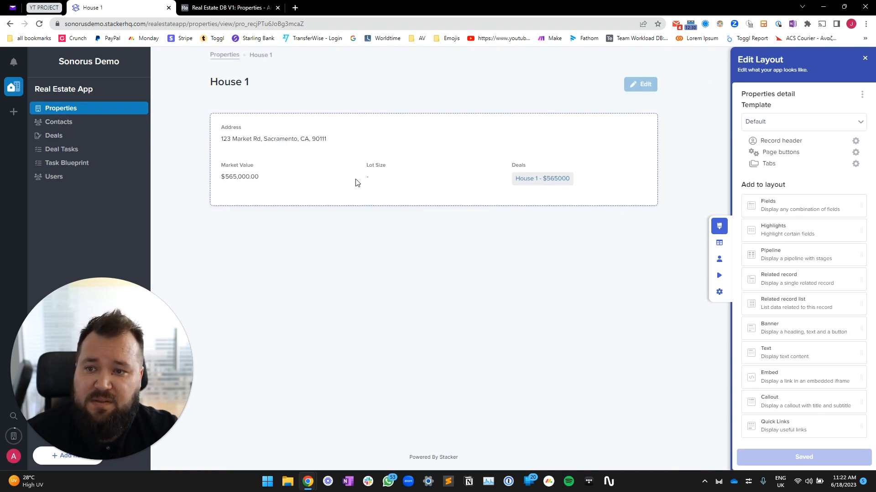
# Check House 1's Market Value in Airtable, then open the details section's Fields settings
pyautogui.moveTo(252, 84); pyautogui.dragTo(181, 79)
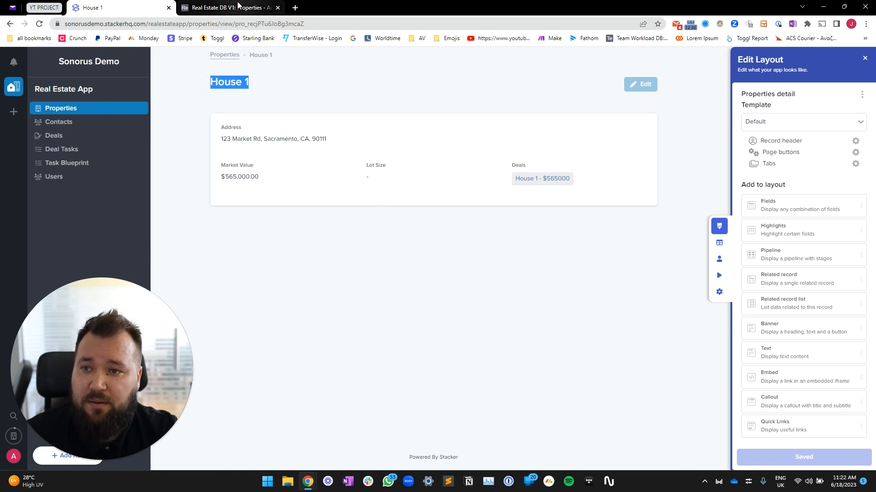
pyautogui.click(237, 6)
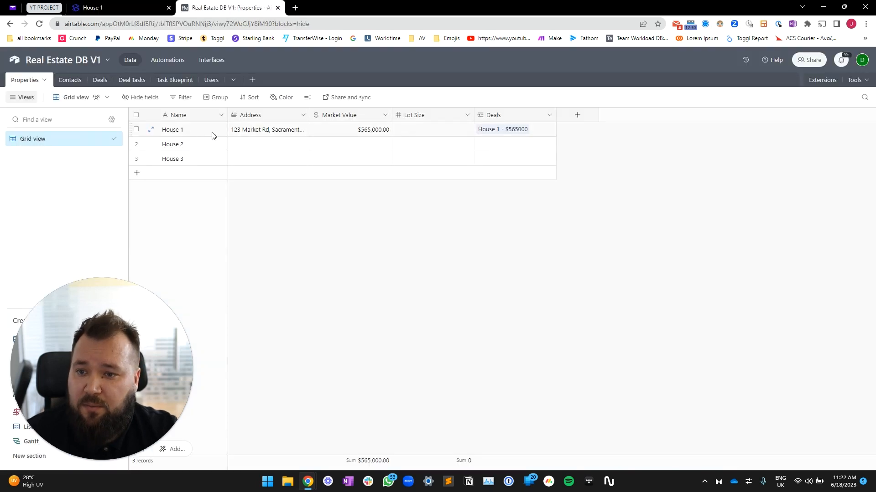
pyautogui.click(349, 132)
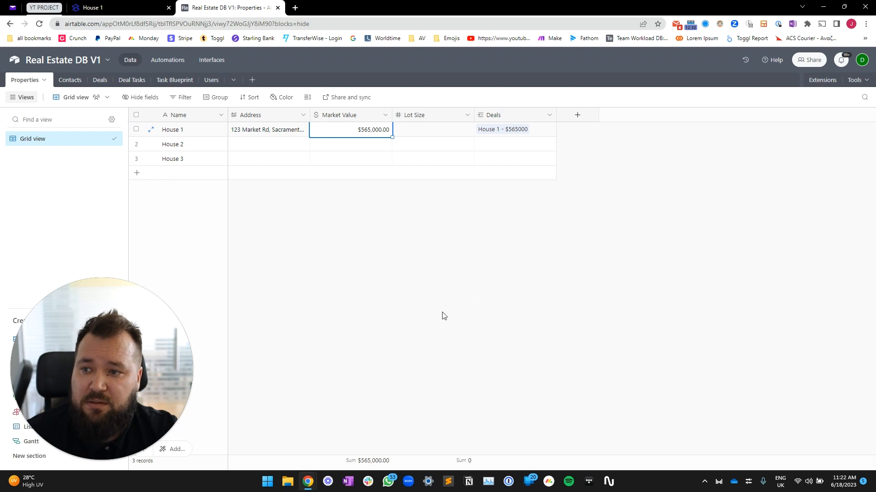
pyautogui.hotkey('ctrl', 'shift', 'Tab')
pyautogui.click(458, 154)
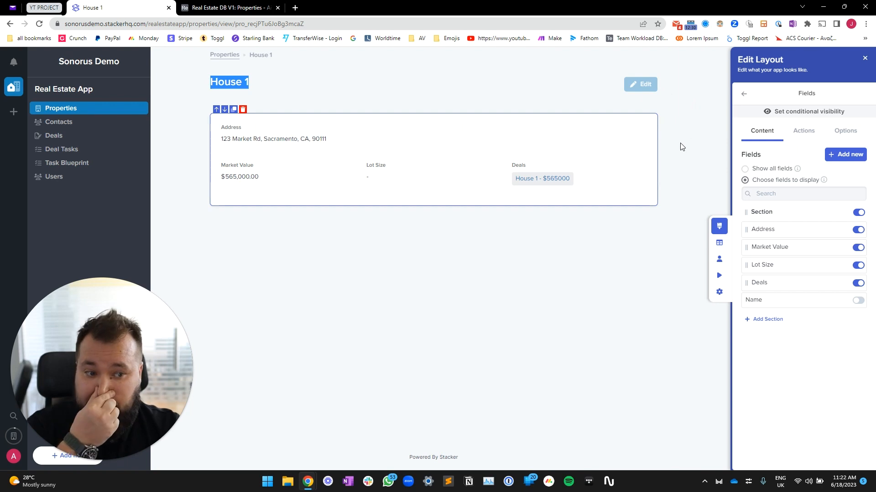
# Place a Highlights block above the details section, then delete it
pyautogui.click(744, 94)
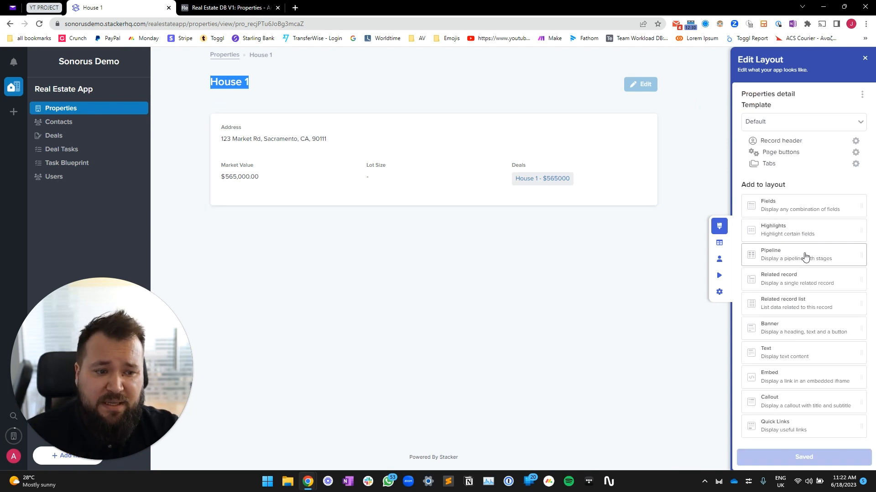
pyautogui.moveTo(774, 231); pyautogui.dragTo(474, 117)
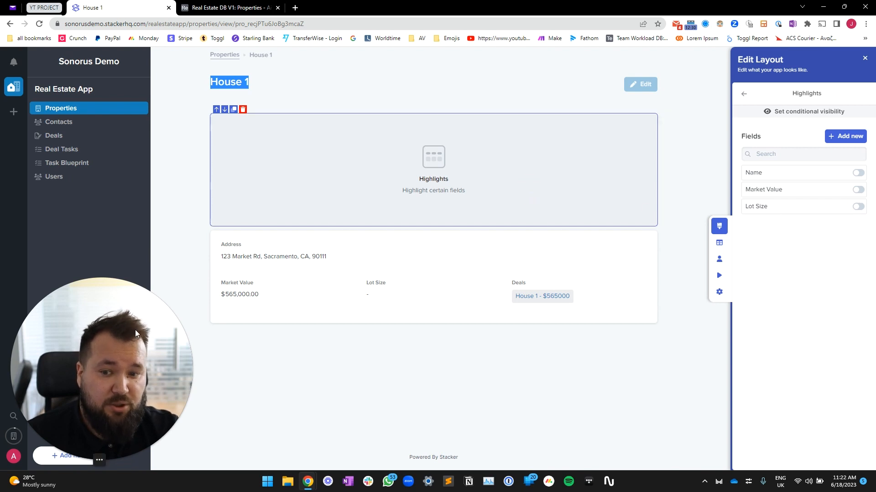
pyautogui.click(419, 178)
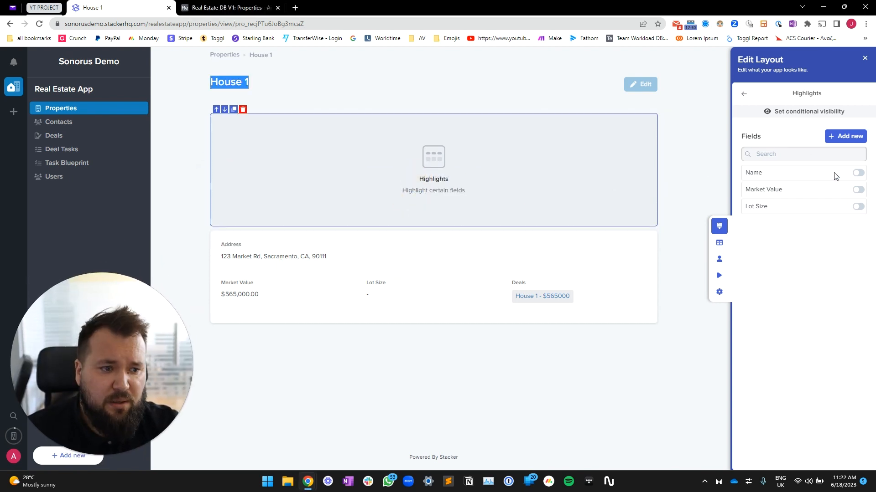
pyautogui.click(859, 224)
pyautogui.click(243, 110)
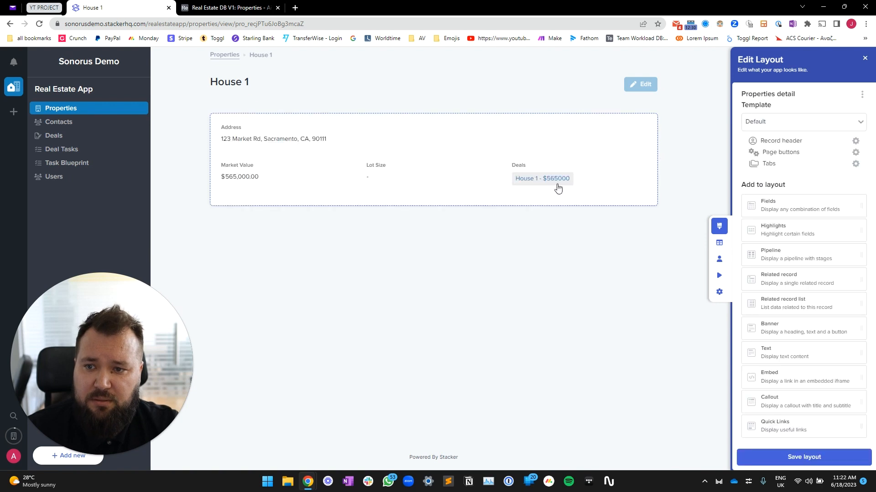
# Add a new Highlights block showing Market Value and Lot Size, then bring up the Tabs settings
pyautogui.moveTo(764, 228); pyautogui.dragTo(446, 117)
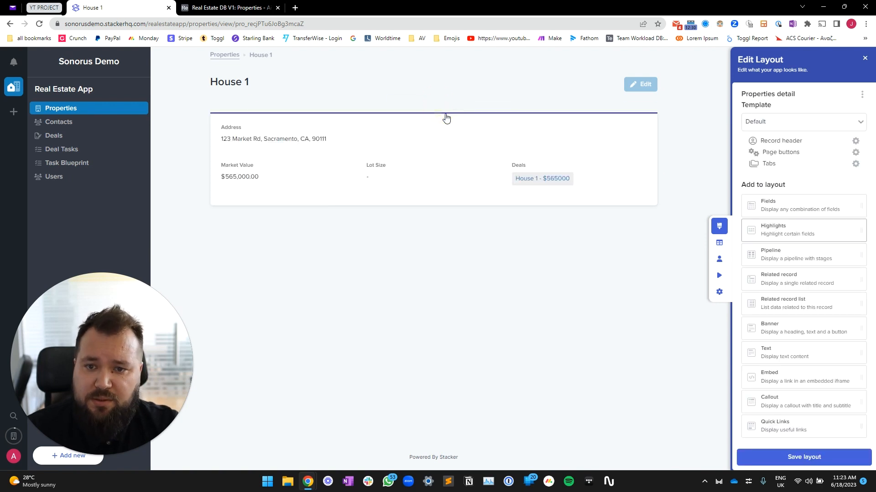
pyautogui.click(859, 191)
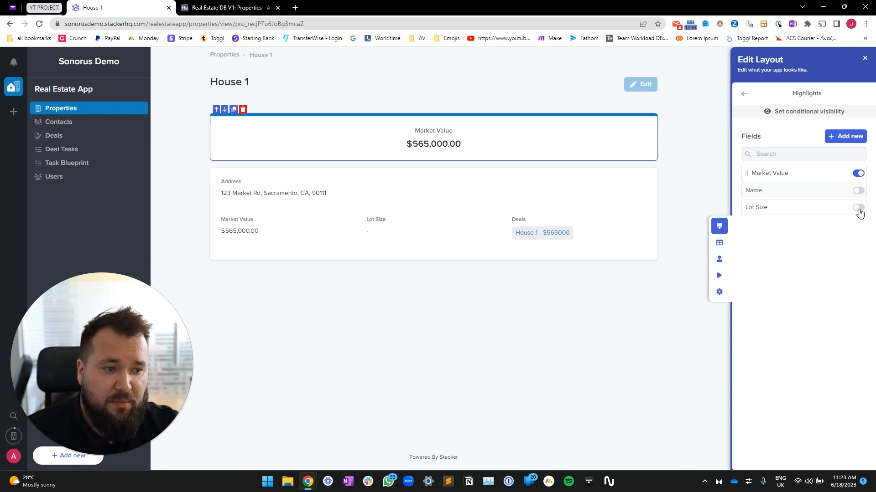
pyautogui.click(858, 208)
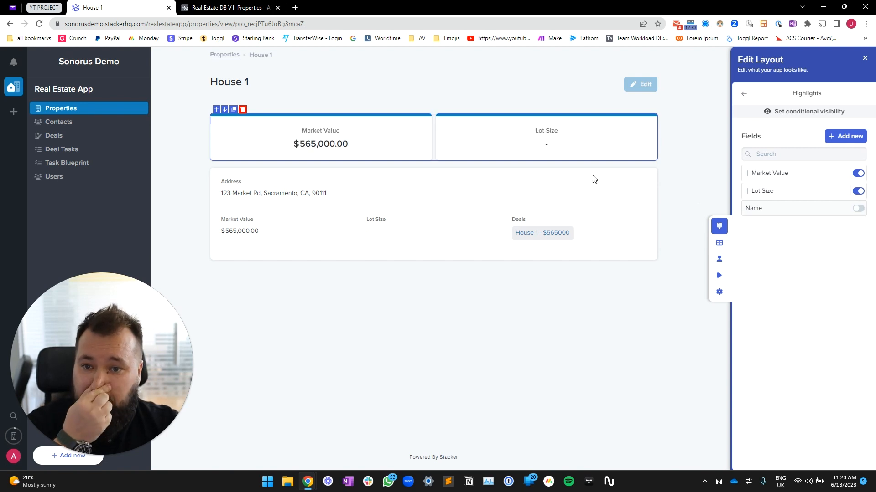
pyautogui.click(744, 94)
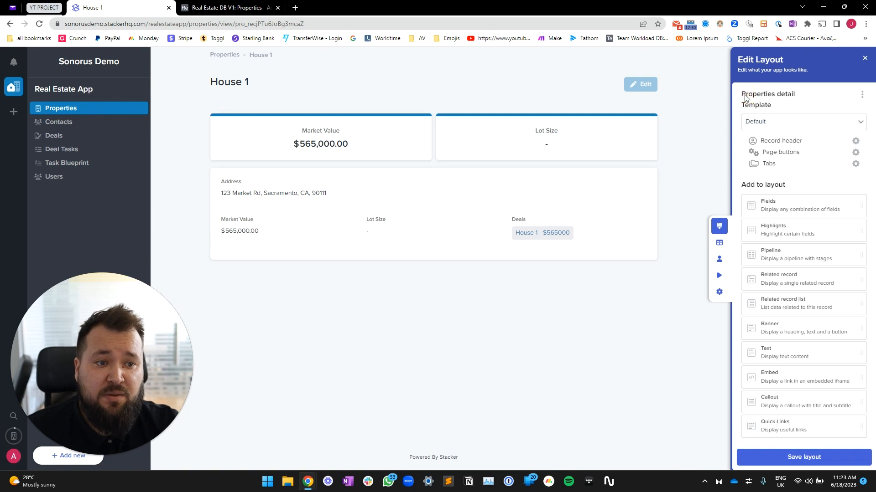
pyautogui.click(770, 166)
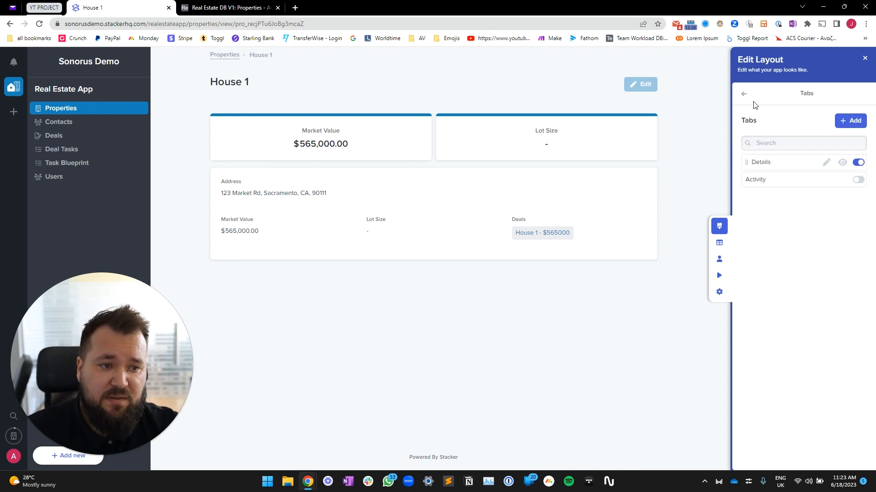
# Add a second tab to the House 1 page and rename it 'Deals'
pyautogui.click(744, 93)
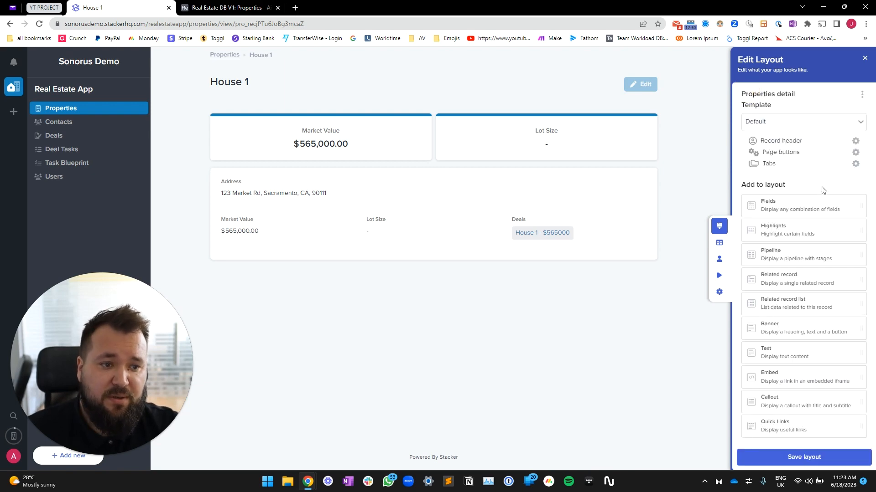
pyautogui.click(855, 165)
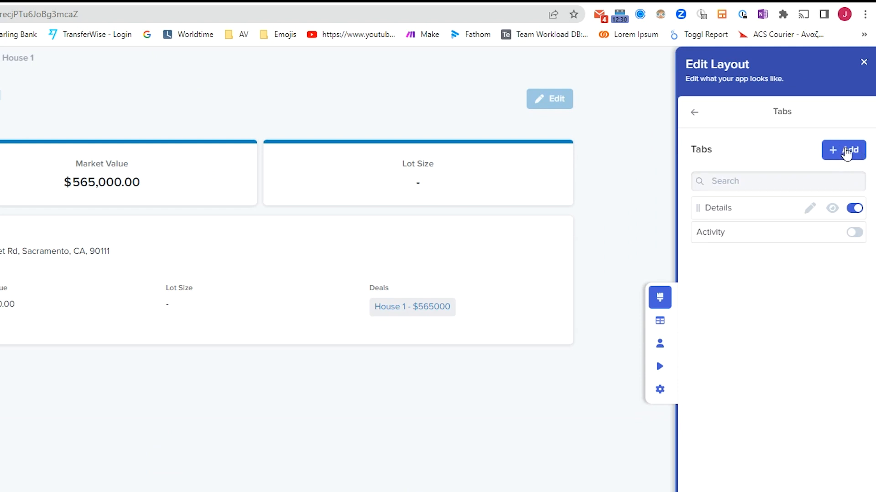
pyautogui.click(846, 152)
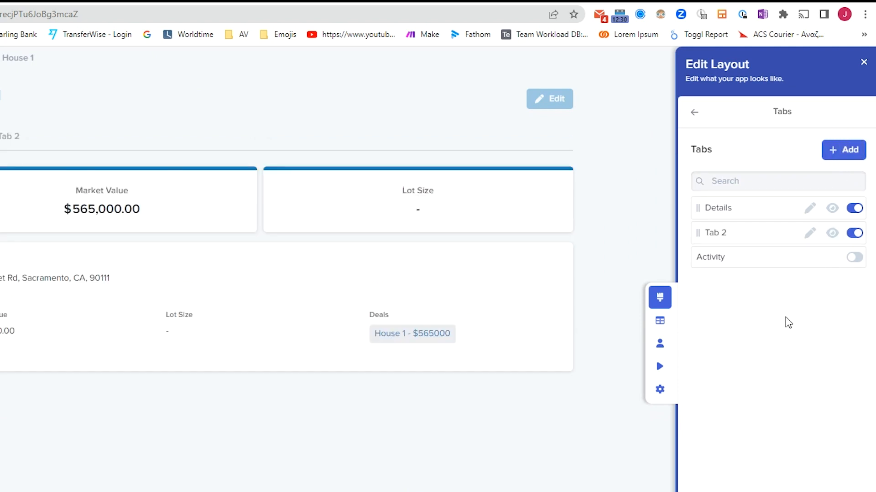
pyautogui.click(809, 233)
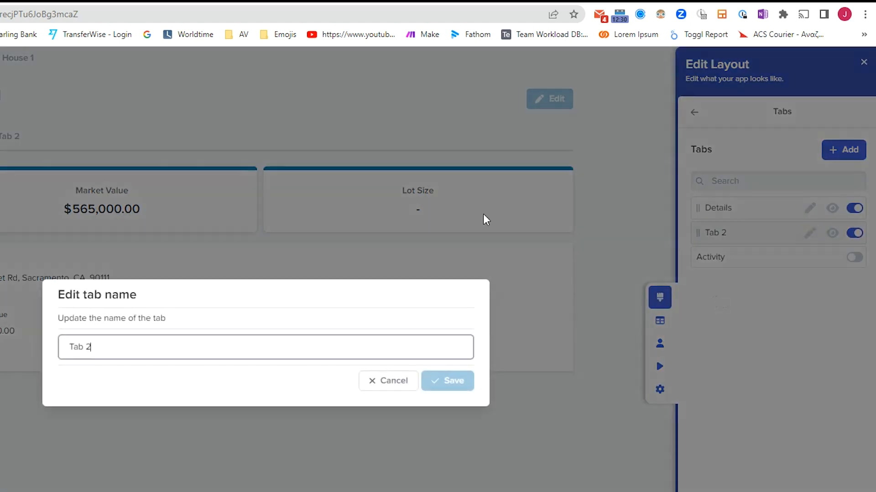
pyautogui.tripleClick(185, 351)
pyautogui.write('Deals')
pyautogui.click(448, 380)
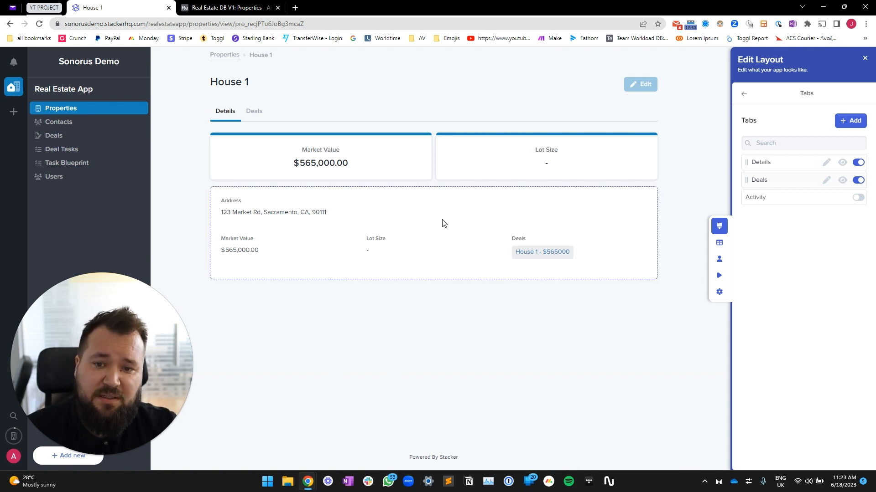
pyautogui.click(374, 224)
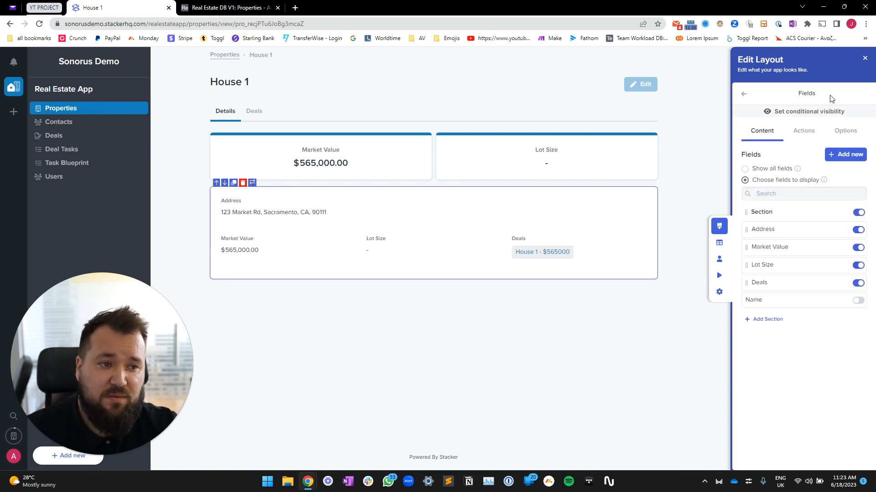
# Review the details block's Actions and Options settings, then add a new section to its field list
pyautogui.moveTo(832, 98); pyautogui.dragTo(746, 100)
pyautogui.click(745, 97)
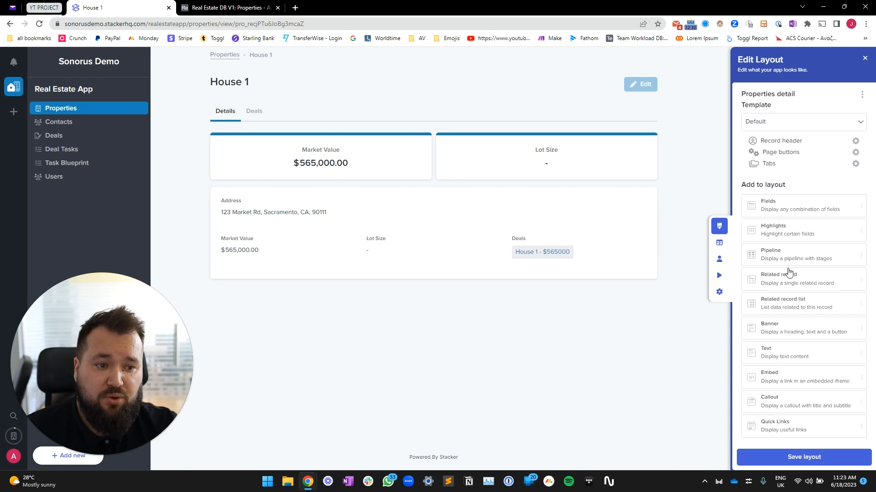
pyautogui.click(350, 211)
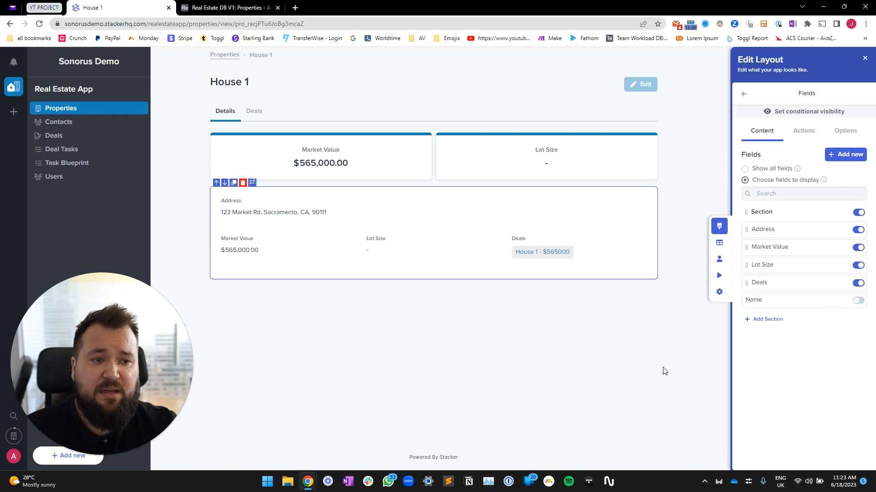
pyautogui.click(809, 133)
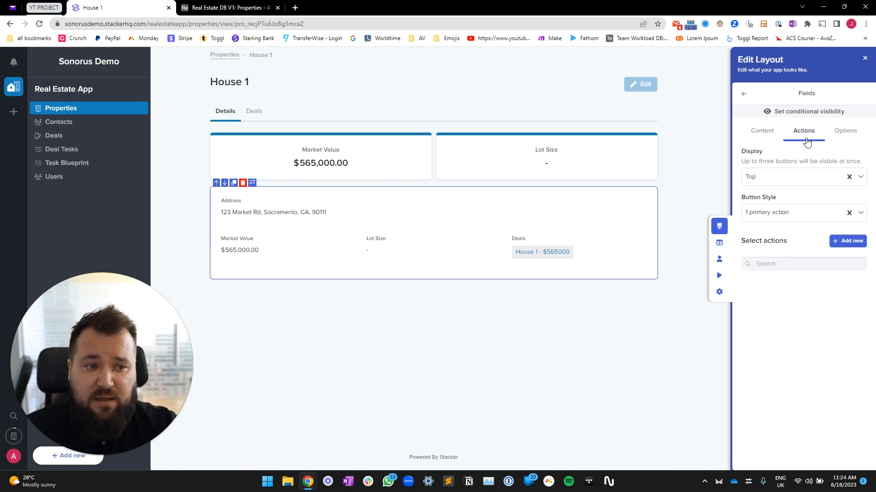
pyautogui.click(843, 133)
pyautogui.click(462, 205)
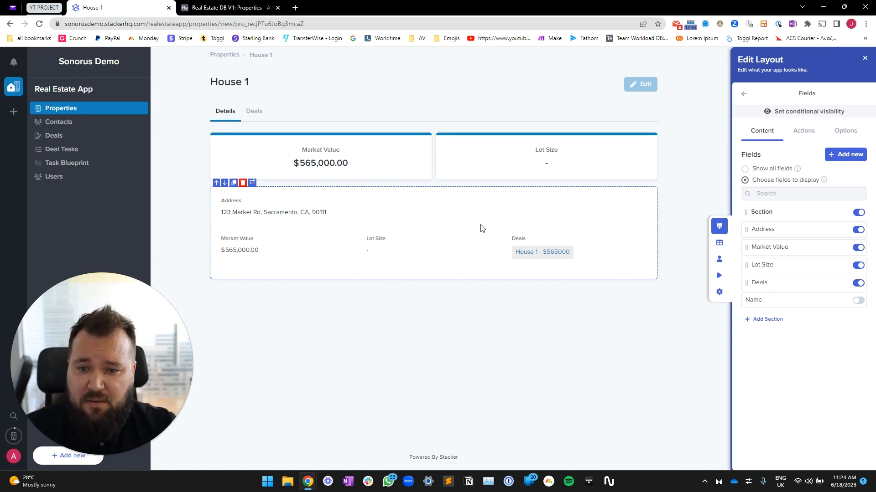
pyautogui.click(745, 94)
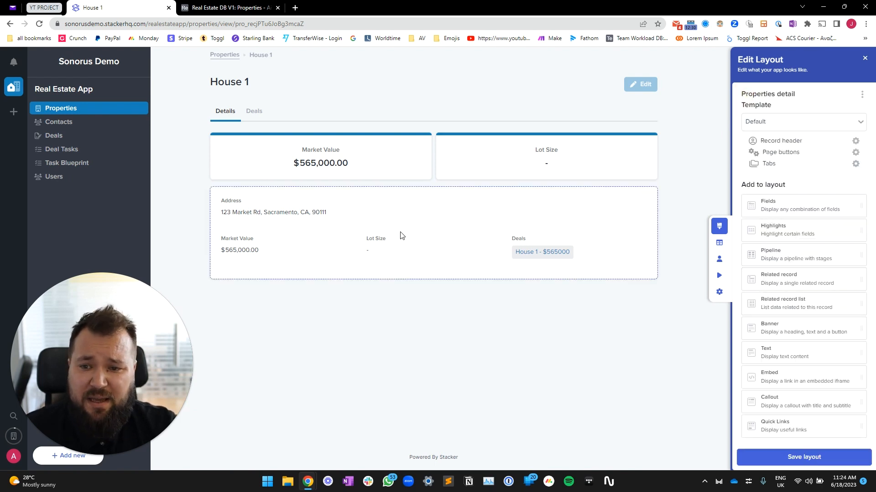
pyautogui.click(439, 222)
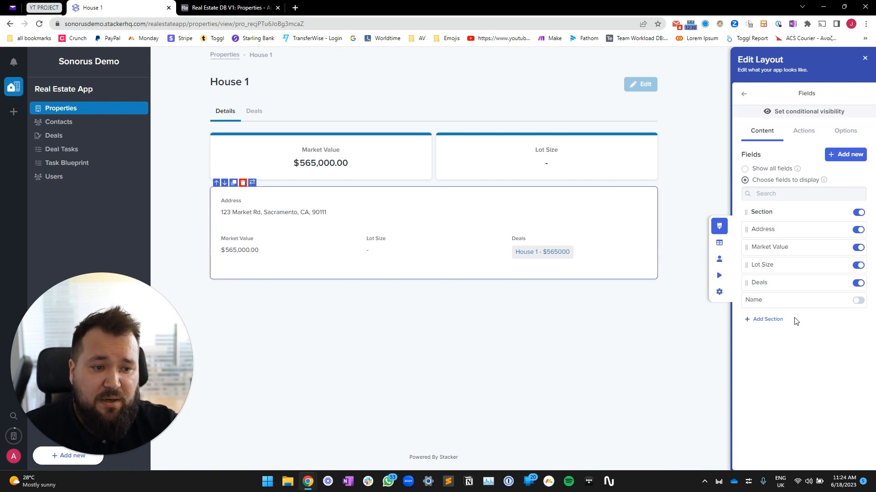
pyautogui.click(767, 320)
# Move the new section between Address and Market Value and label it 'Market Value Data'
pyautogui.moveTo(746, 299); pyautogui.dragTo(749, 247)
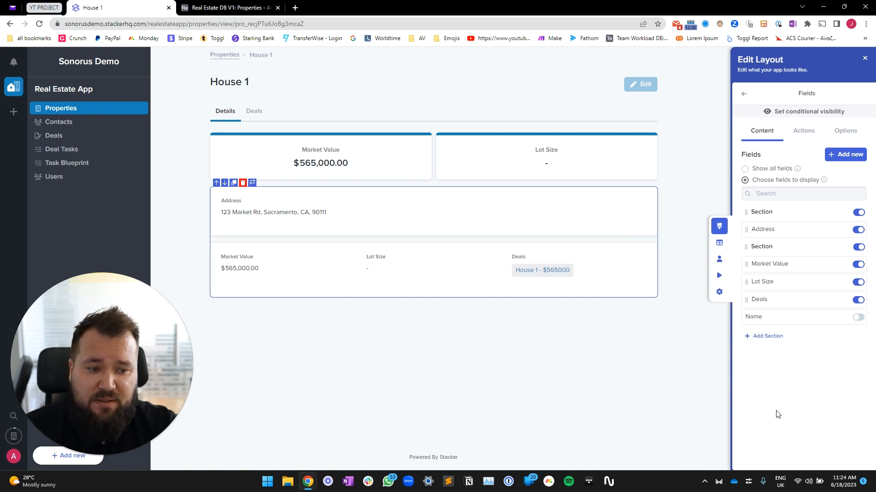
pyautogui.click(842, 247)
pyautogui.click(764, 137)
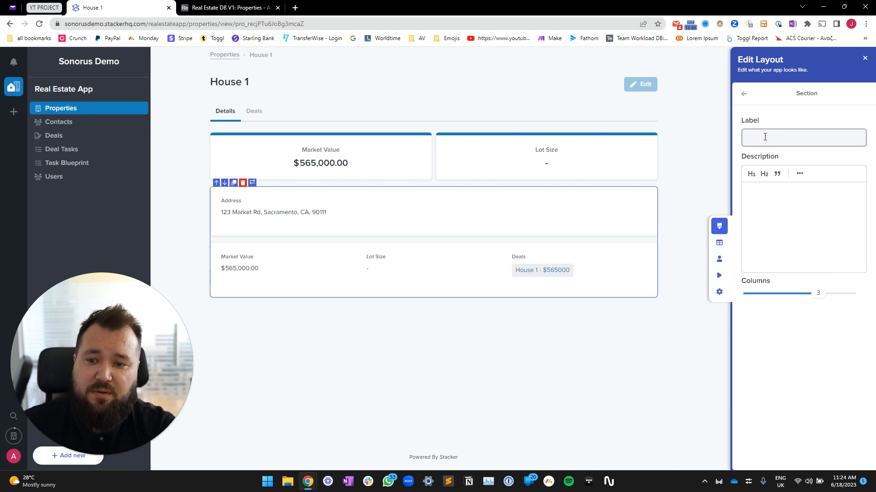
pyautogui.write('Market V')
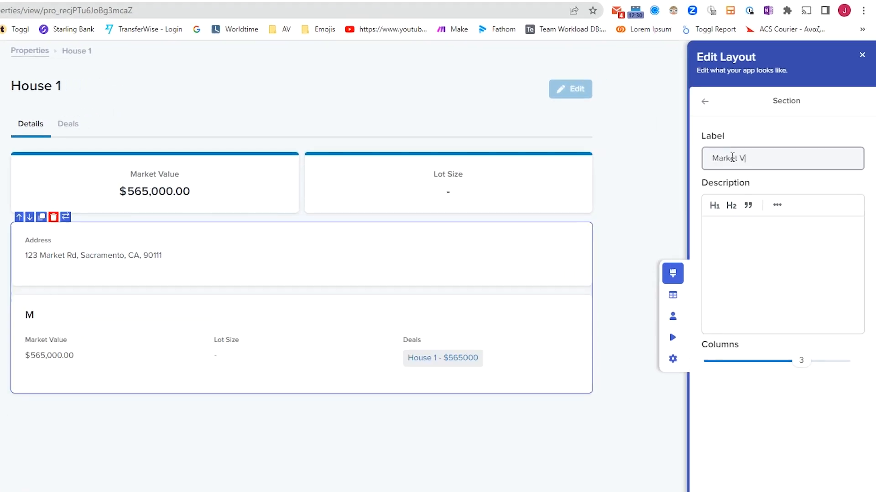
pyautogui.write('alue Data')
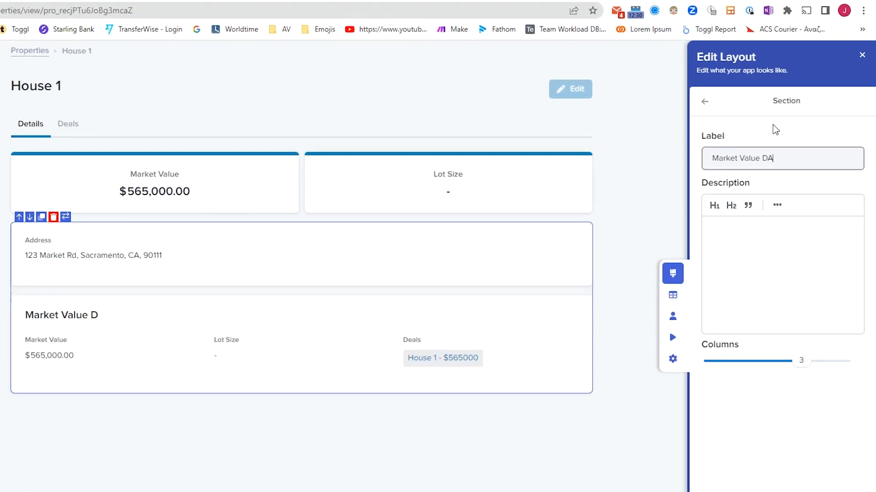
pyautogui.click(705, 101)
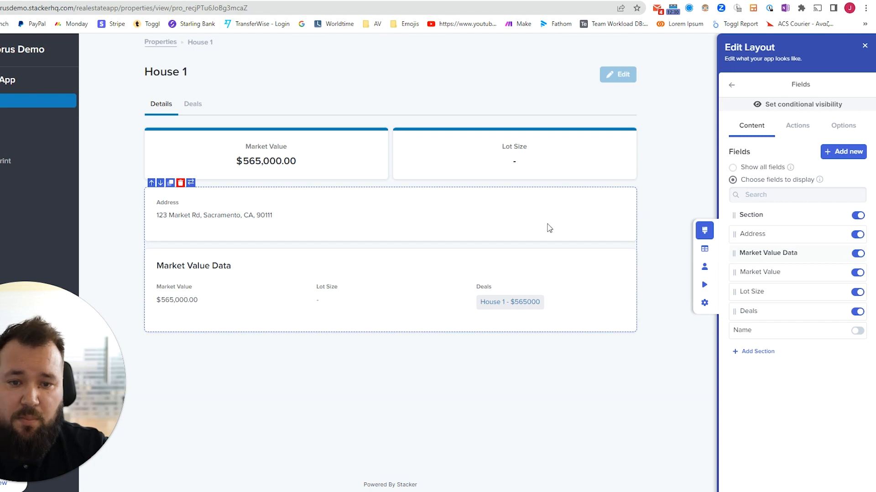
# Change the first section's label to 'Address'
pyautogui.click(840, 215)
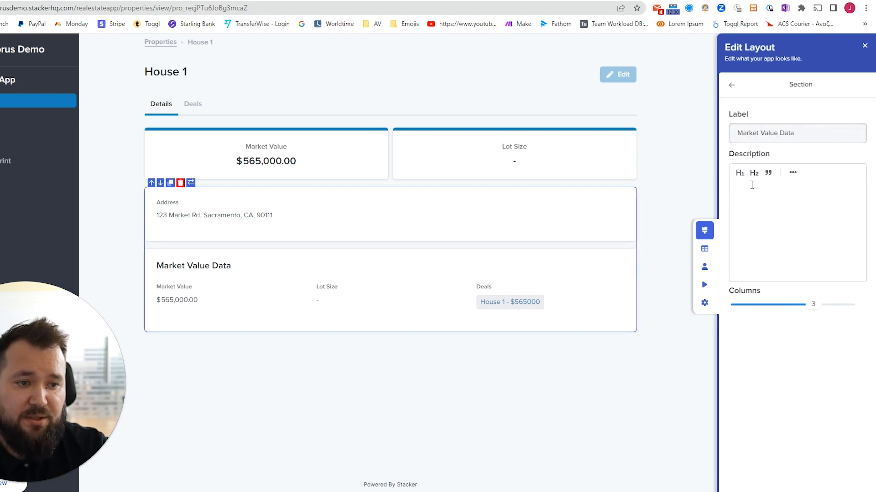
pyautogui.click(731, 85)
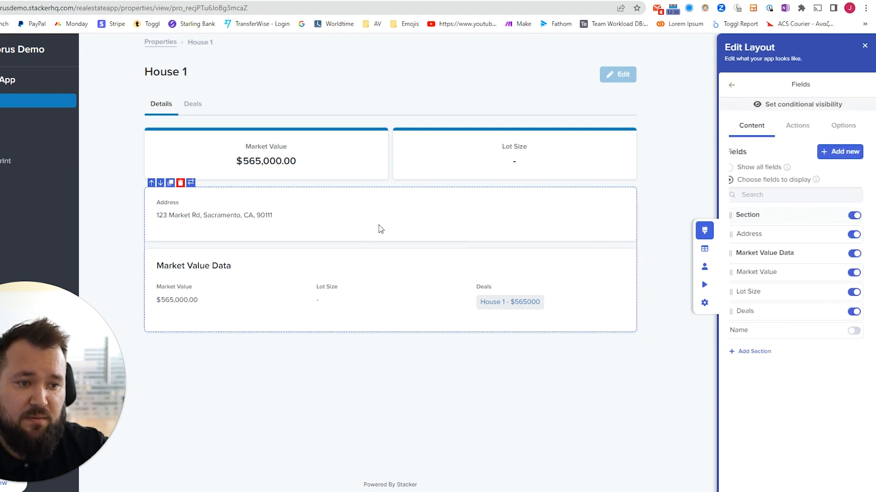
pyautogui.click(840, 215)
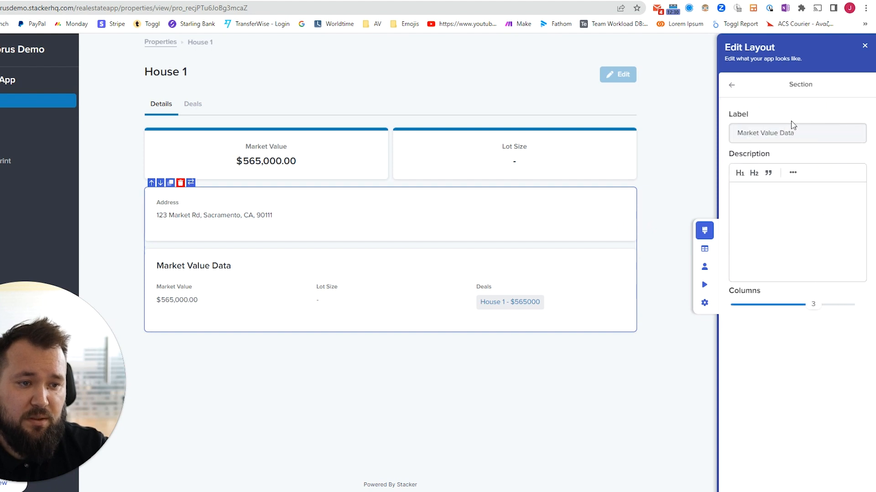
pyautogui.tripleClick(783, 132)
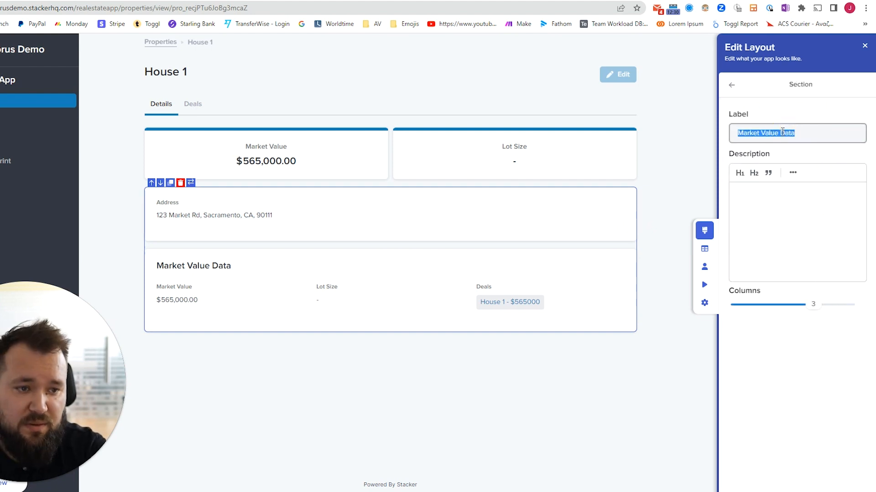
pyautogui.write('Address')
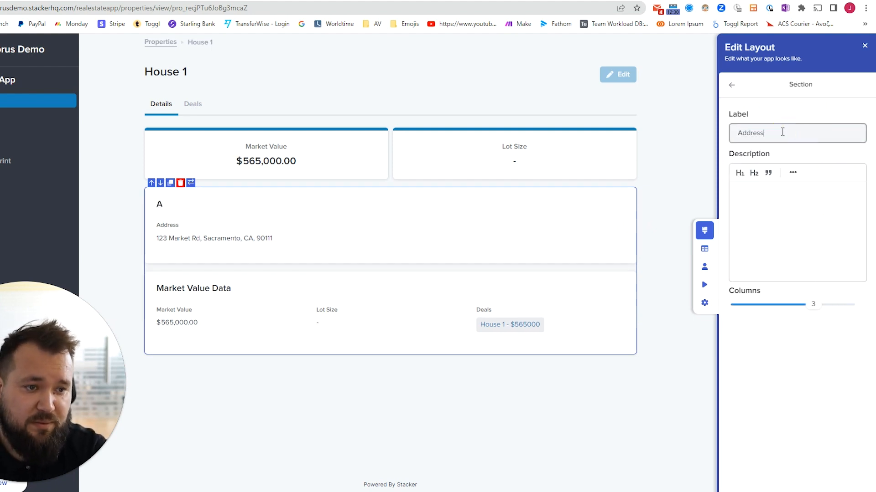
pyautogui.click(732, 86)
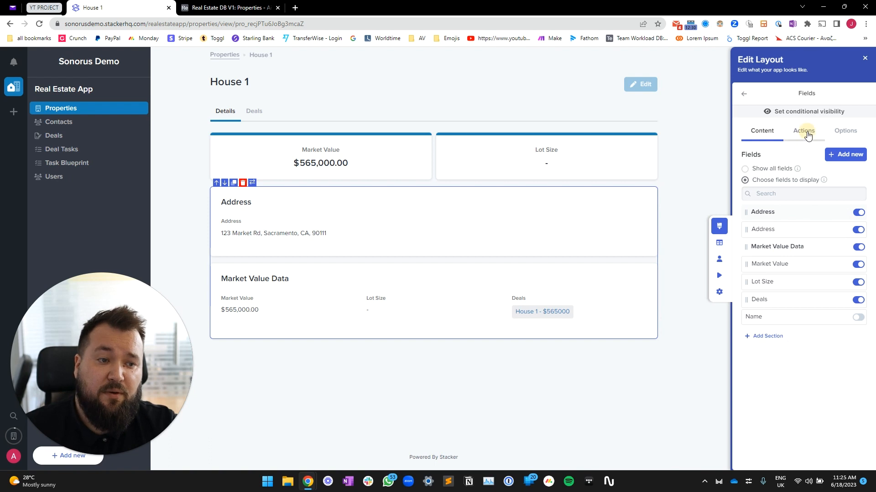
# Make the Address and Market Value Data sections collapsible, starting collapsed, and exit layout editing
pyautogui.click(806, 133)
pyautogui.click(847, 136)
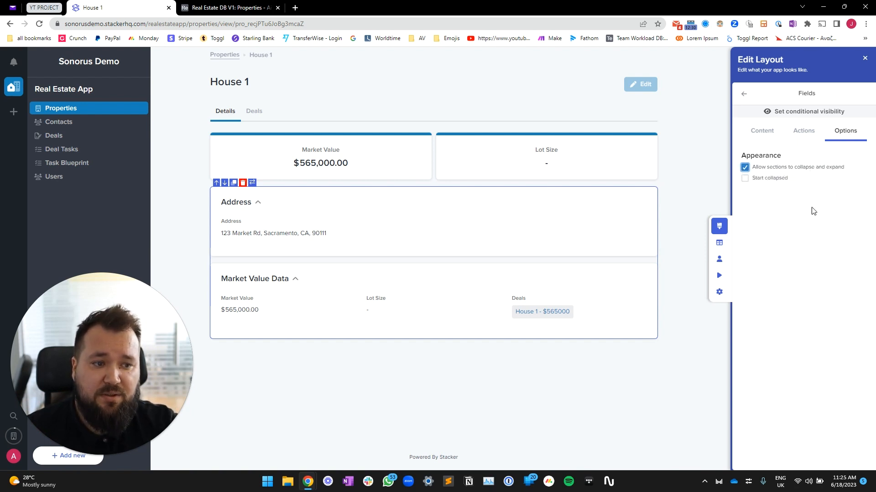
pyautogui.click(255, 204)
pyautogui.click(295, 244)
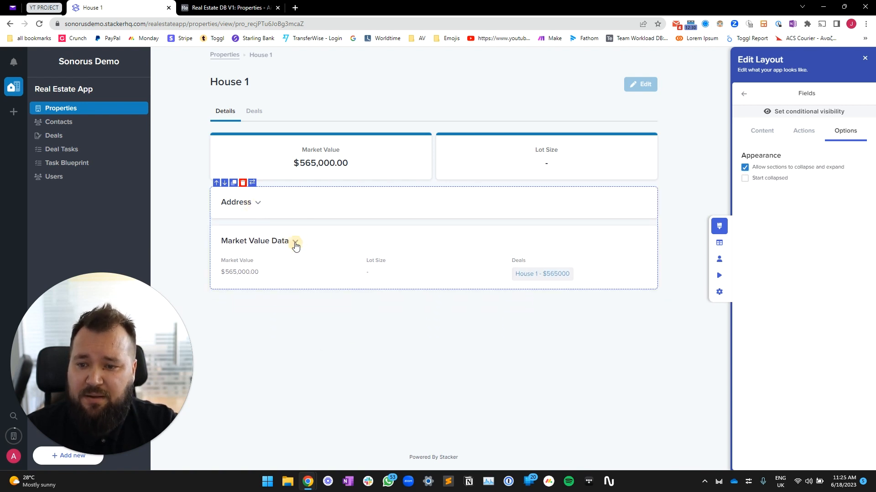
pyautogui.click(295, 244)
pyautogui.click(258, 203)
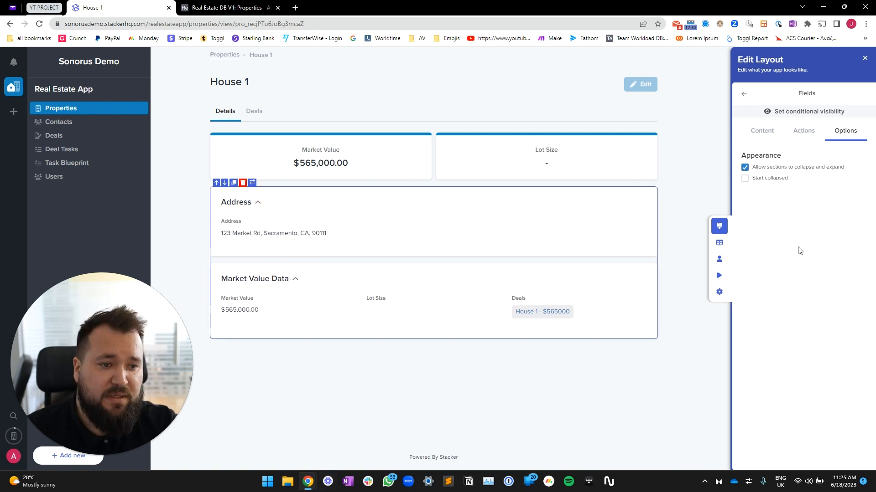
pyautogui.click(767, 181)
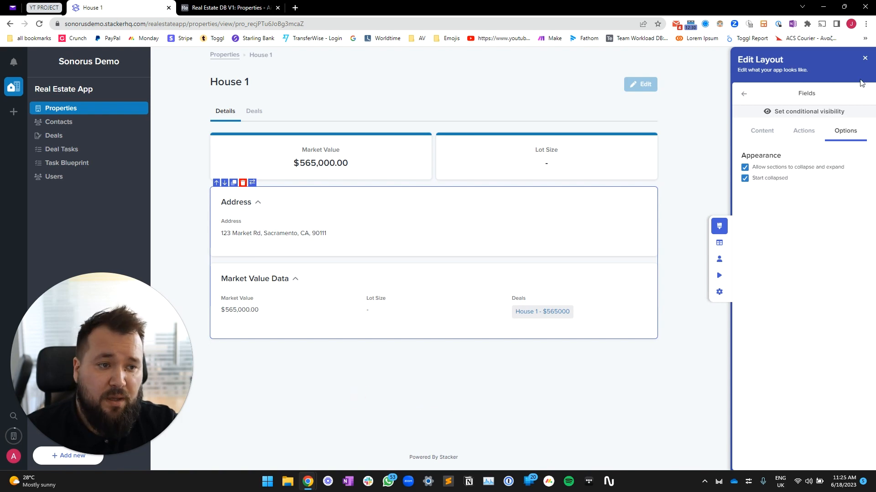
pyautogui.click(864, 60)
pyautogui.click(505, 289)
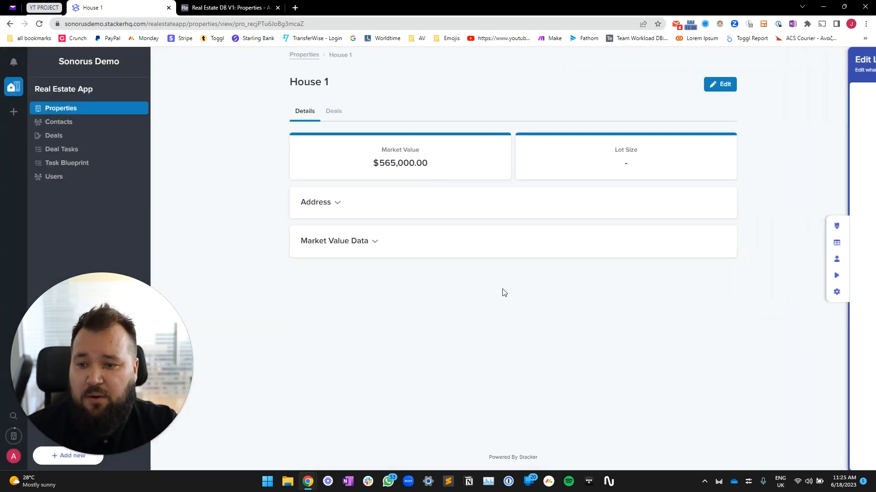
# Expand and collapse the Address and Market Value Data sections, then re-enter layout editing
pyautogui.click(334, 203)
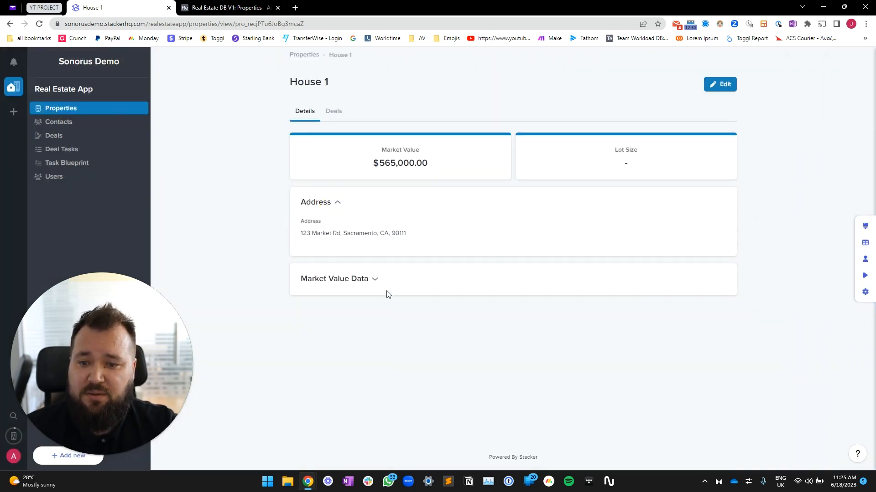
pyautogui.click(370, 279)
pyautogui.click(370, 280)
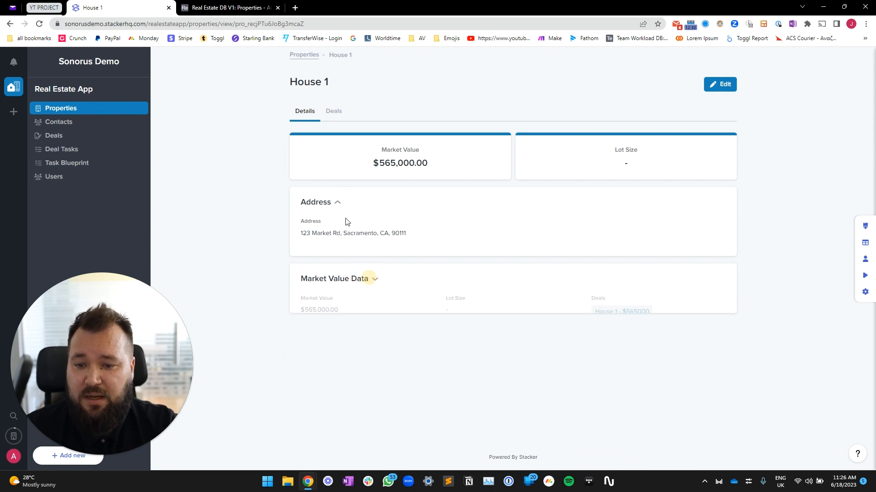
pyautogui.click(338, 202)
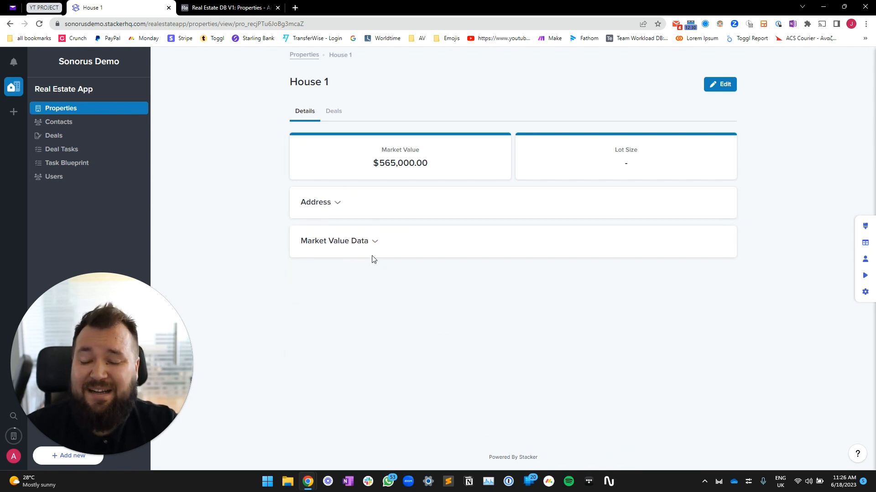
pyautogui.click(336, 206)
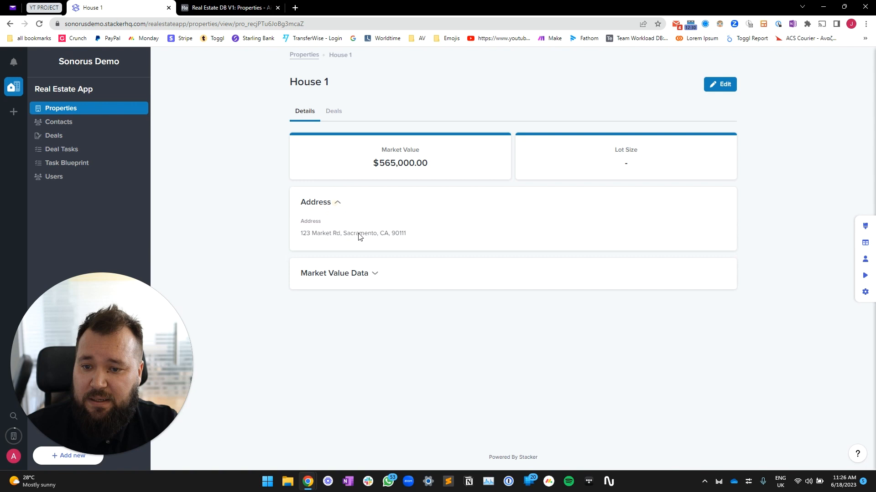
pyautogui.click(368, 277)
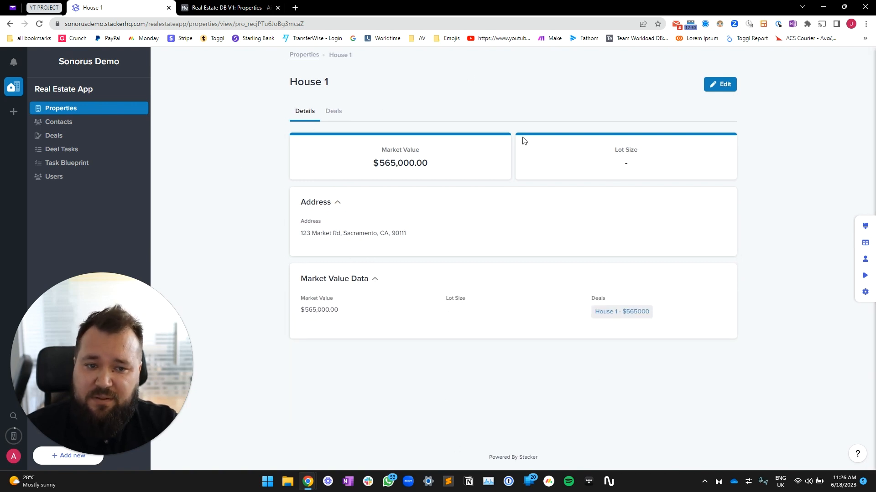
pyautogui.click(866, 227)
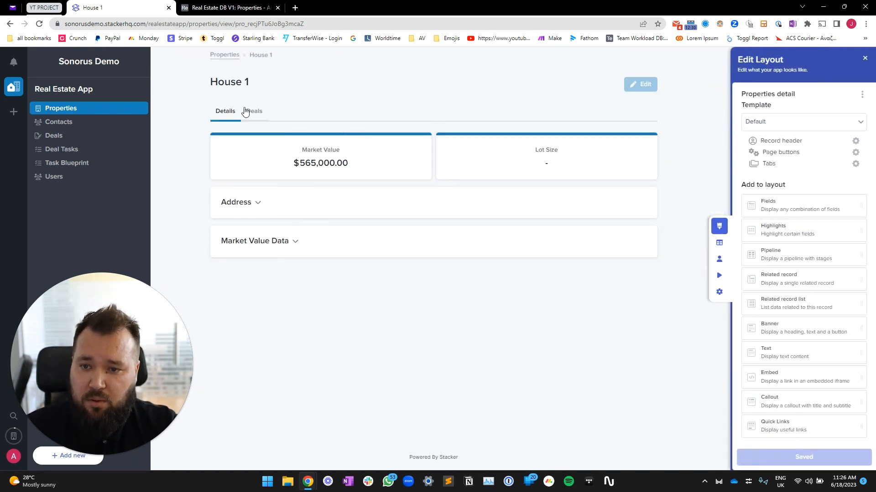
# Delete the empty Fields block from the Deals tab
pyautogui.click(255, 112)
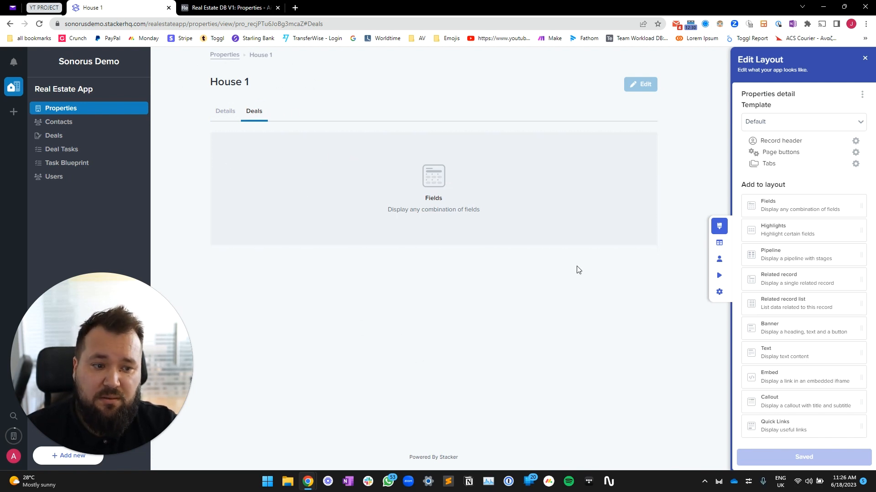
pyautogui.click(434, 168)
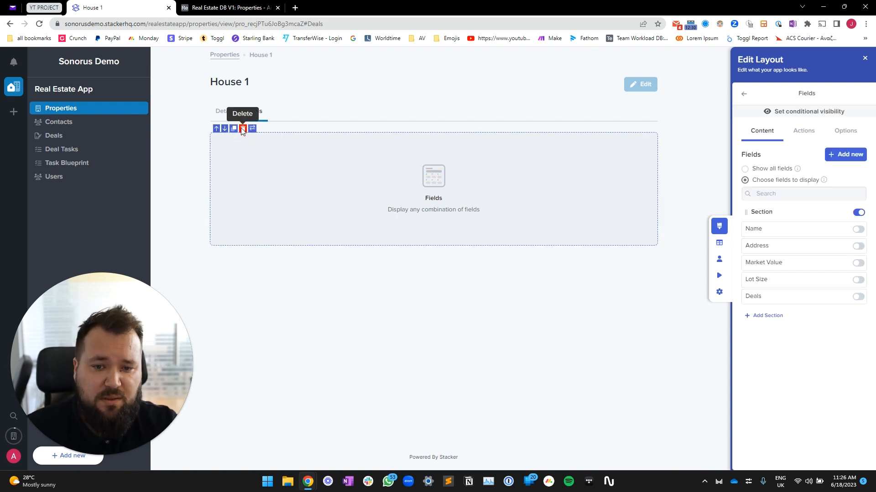
pyautogui.click(243, 129)
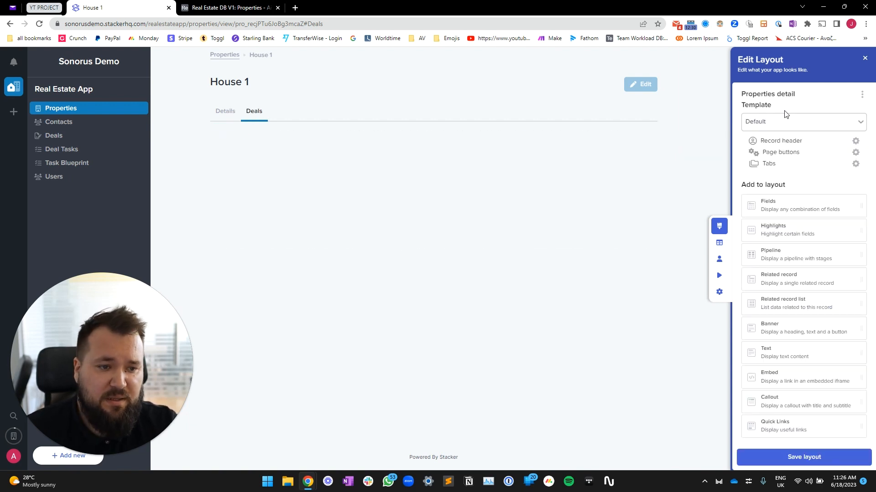
# Add a Related record list block to the Deals tab, leaving its table unchosen, and switch to Airtable
pyautogui.click(800, 303)
pyautogui.moveTo(801, 306); pyautogui.dragTo(441, 152)
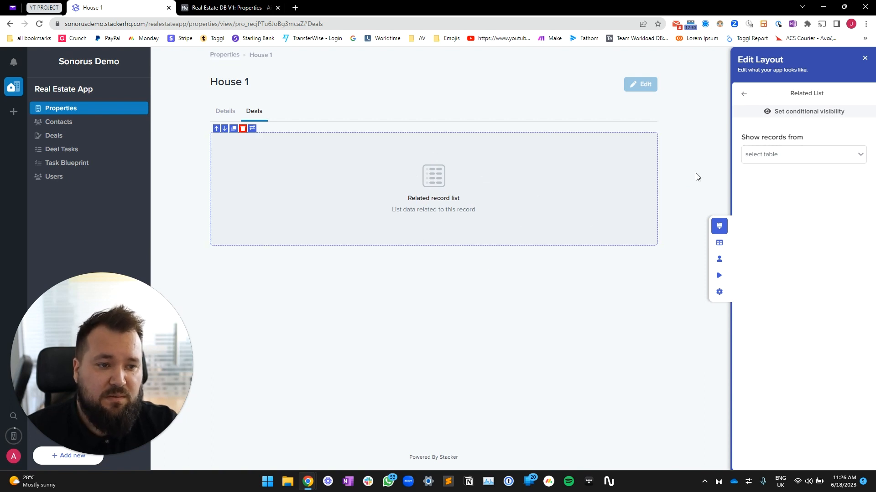
pyautogui.click(826, 156)
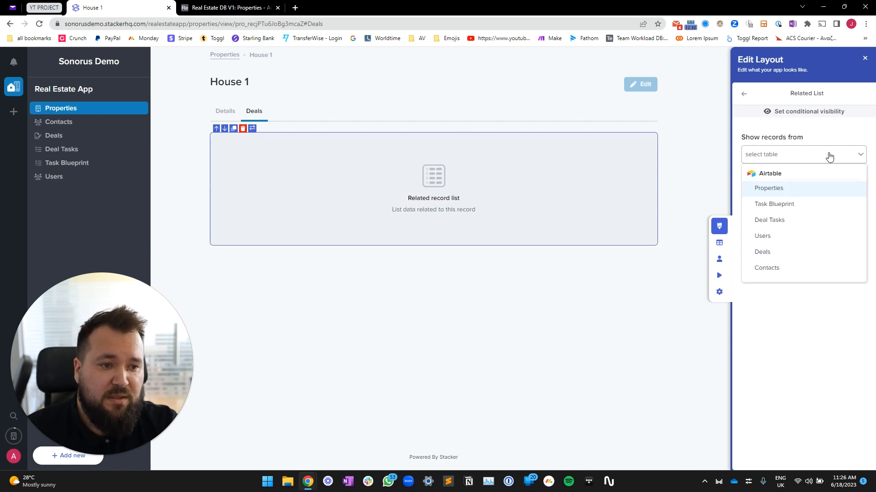
pyautogui.click(503, 173)
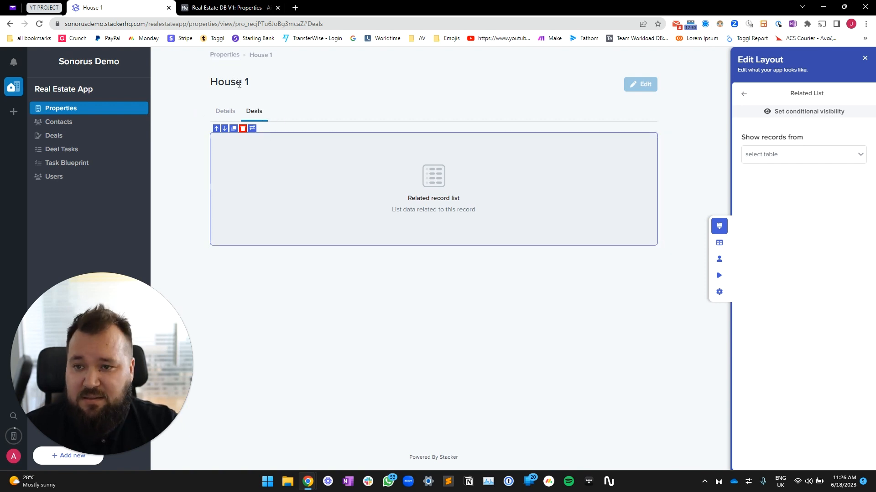
pyautogui.click(224, 5)
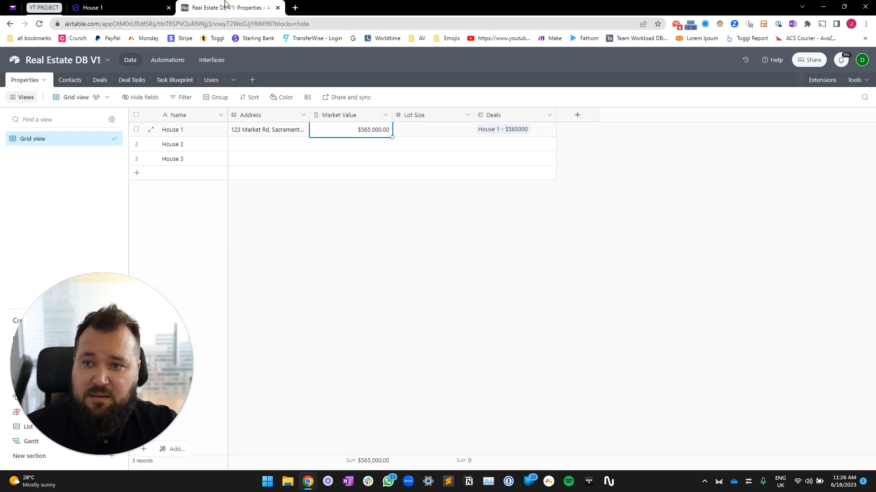
# Inspect the Pre-Sale 'House 1 - $565000' deal in Airtable's Deals table and return to Stacker
pyautogui.click(100, 80)
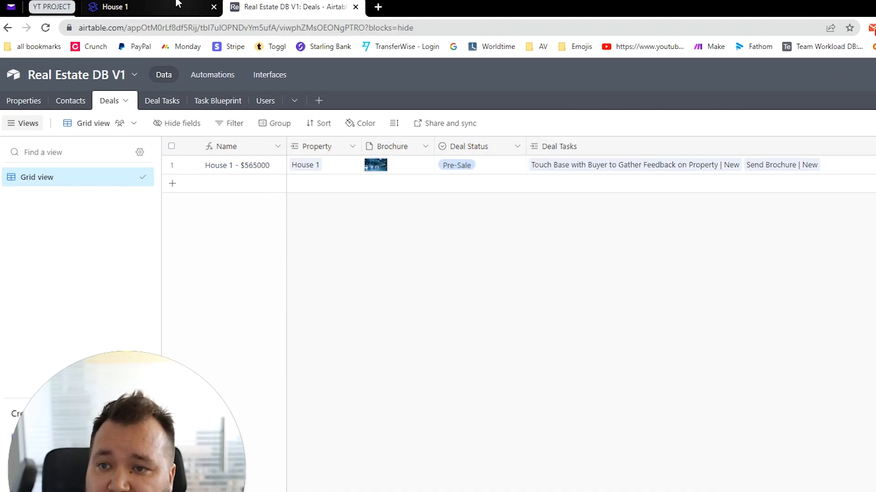
pyautogui.click(511, 169)
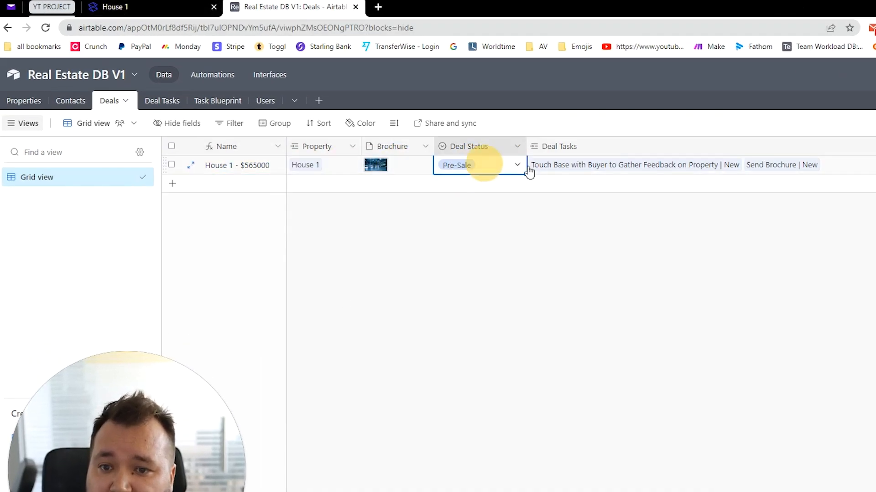
pyautogui.click(114, 10)
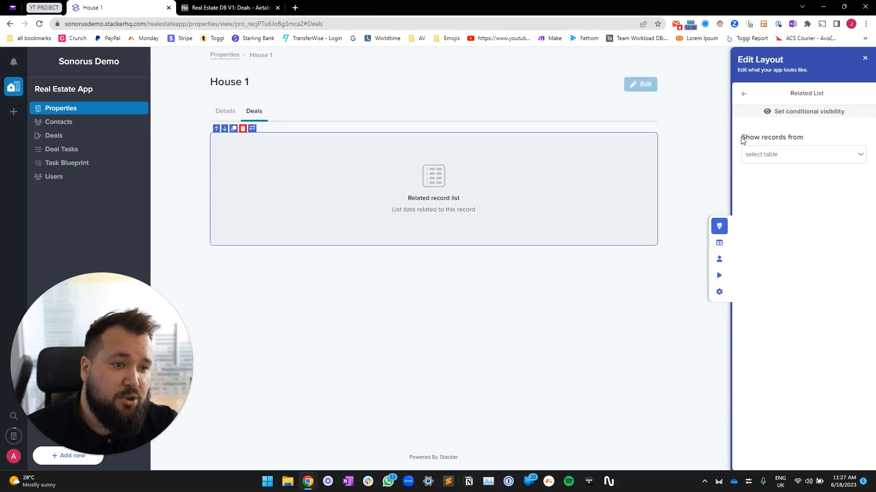
# Source the related list from the Deals table and keep the Deals layout
pyautogui.moveTo(742, 140); pyautogui.dragTo(817, 137)
pyautogui.click(788, 160)
pyautogui.click(766, 251)
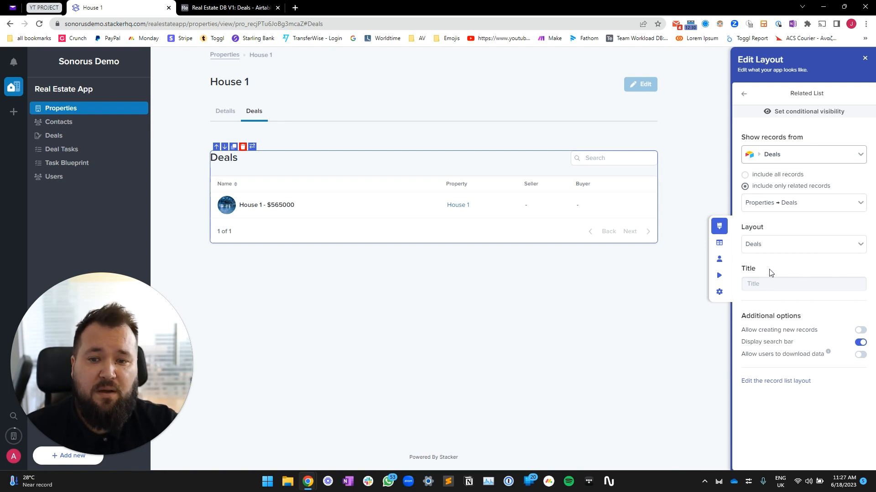
pyautogui.click(782, 246)
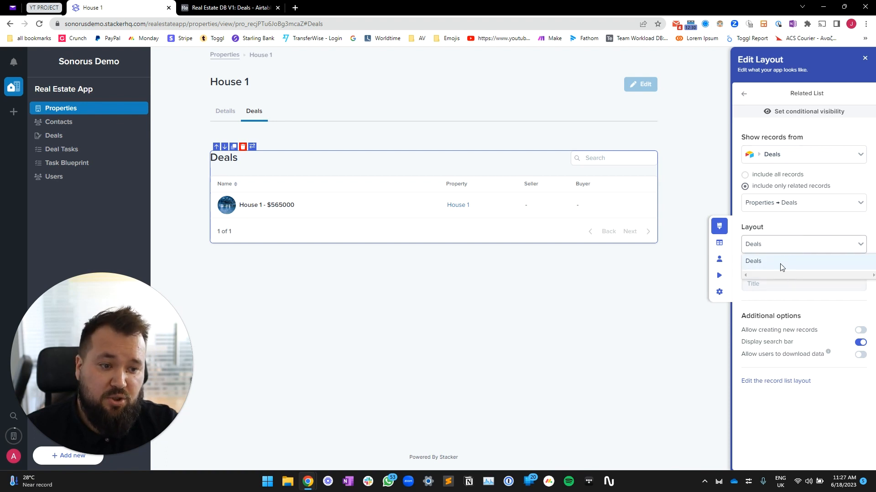
pyautogui.click(799, 228)
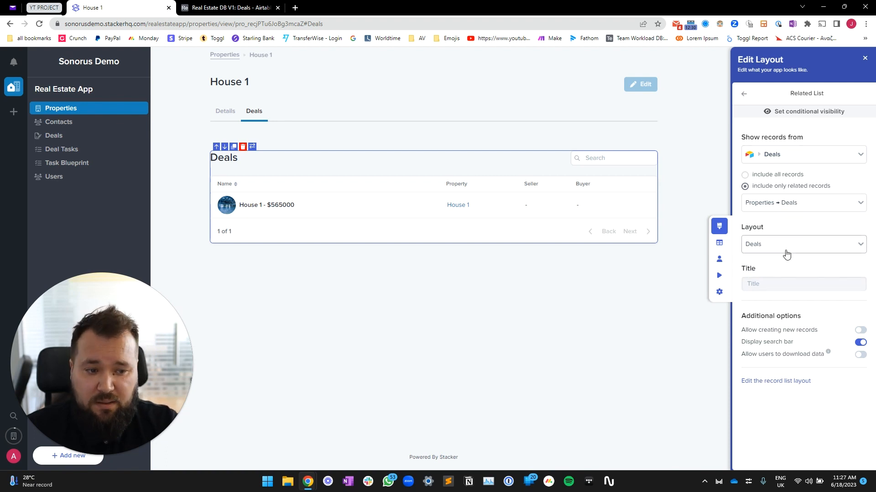
# Title the list 'All Deals:' and allow creating new records and downloading data
pyautogui.click(765, 286)
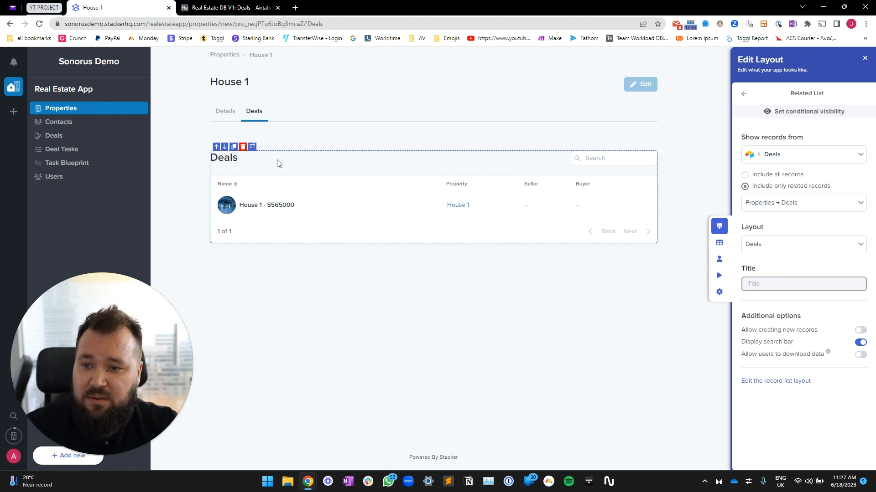
pyautogui.write('T')
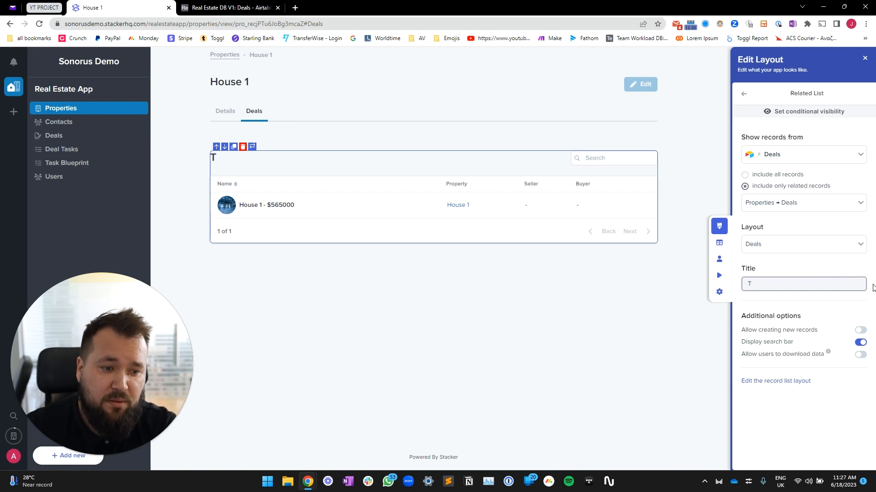
pyautogui.write('All Deals:')
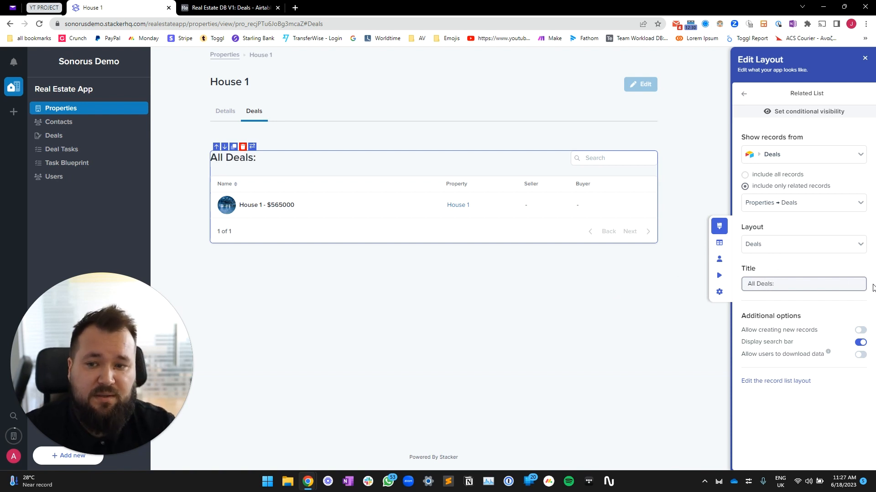
pyautogui.click(822, 261)
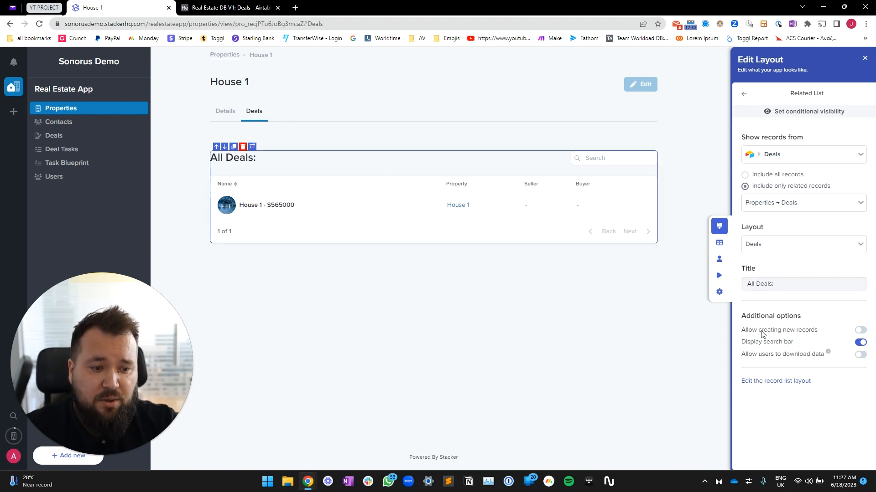
pyautogui.click(860, 331)
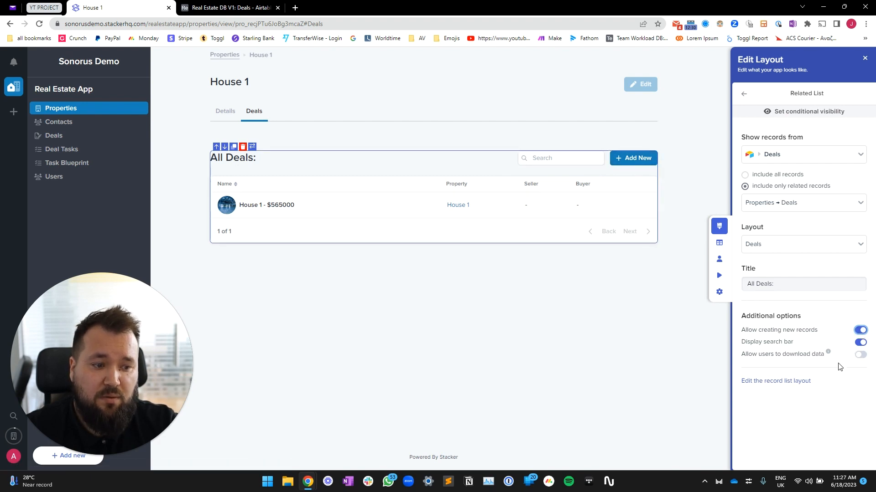
pyautogui.moveTo(747, 346); pyautogui.dragTo(829, 346)
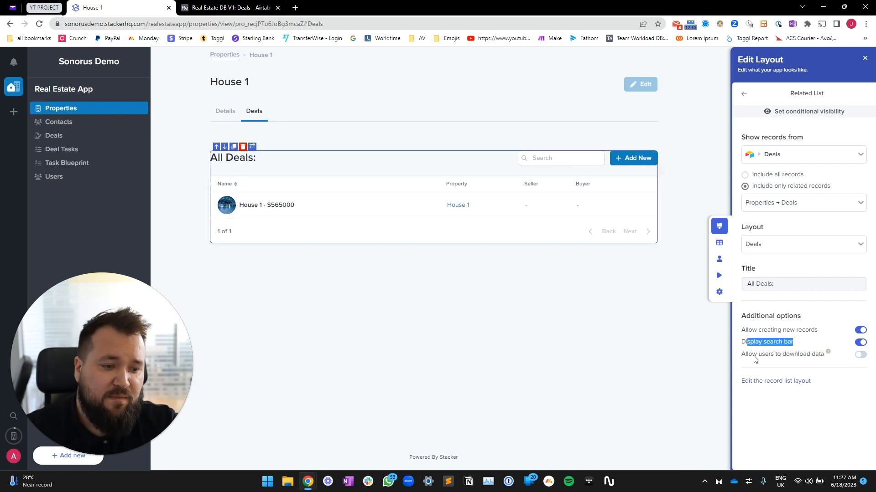
pyautogui.click(782, 355)
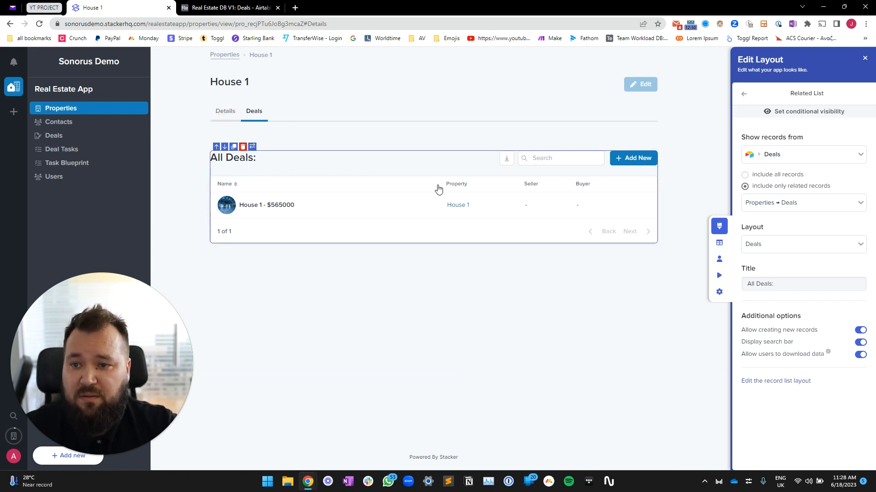
pyautogui.click(225, 111)
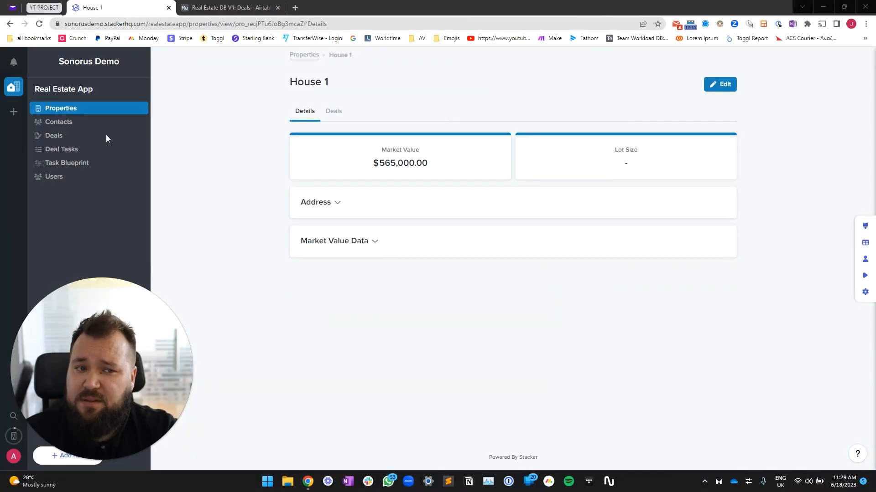
# From All Properties, open the Add New form for a new property
pyautogui.click(74, 112)
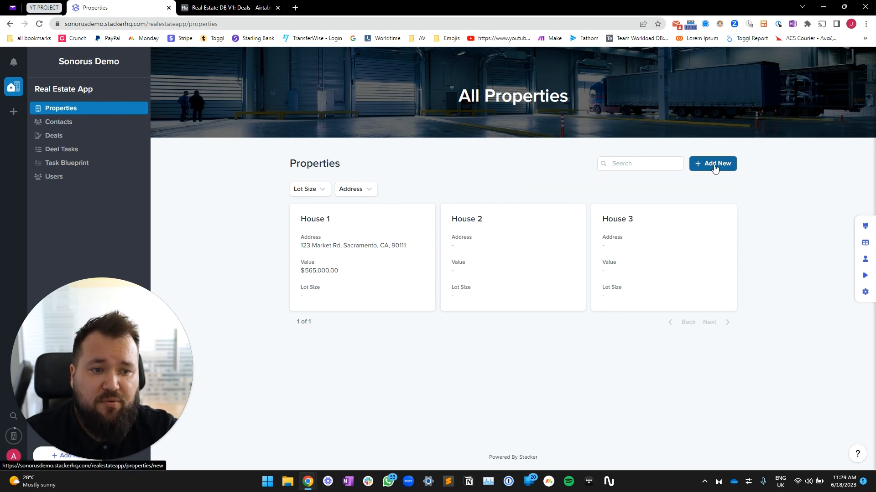
pyautogui.click(727, 167)
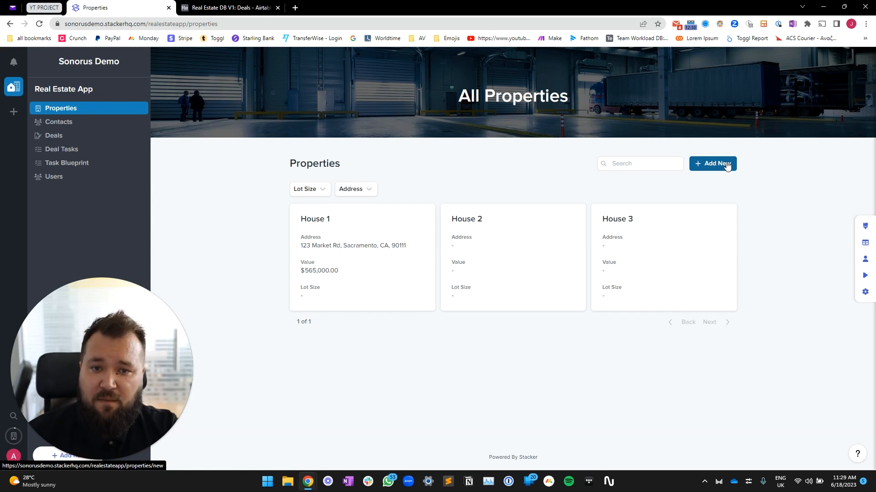
pyautogui.click(727, 166)
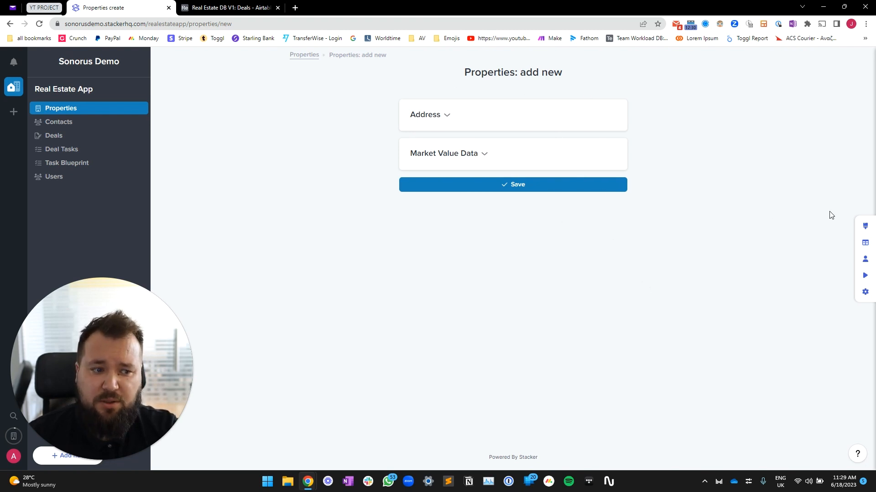
# Give the create form a custom layout and retitle it '+ Add New Property'
pyautogui.click(864, 226)
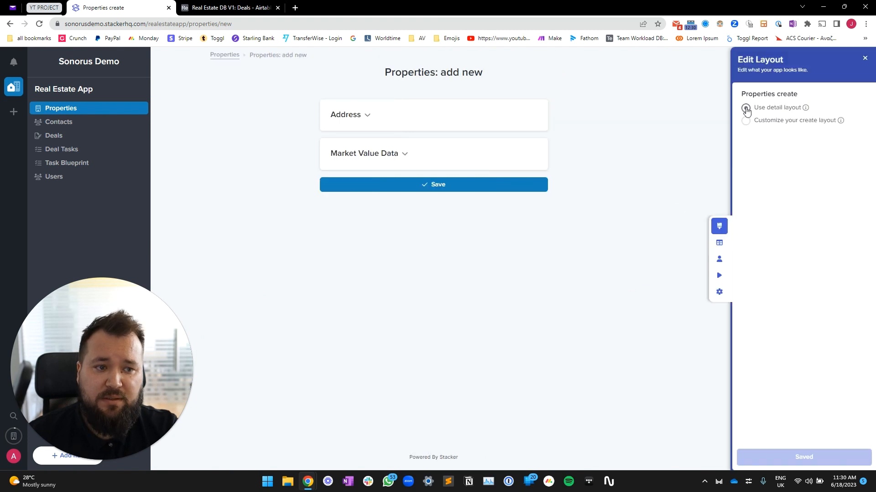
pyautogui.click(765, 127)
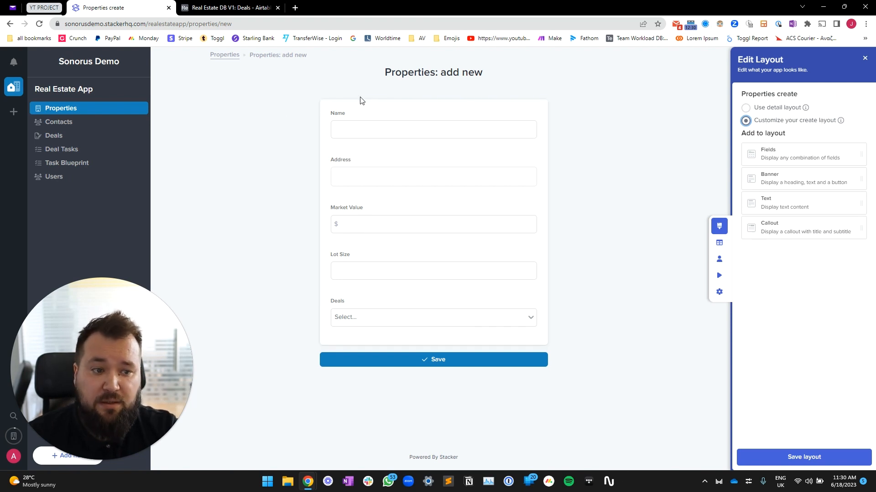
pyautogui.click(412, 72)
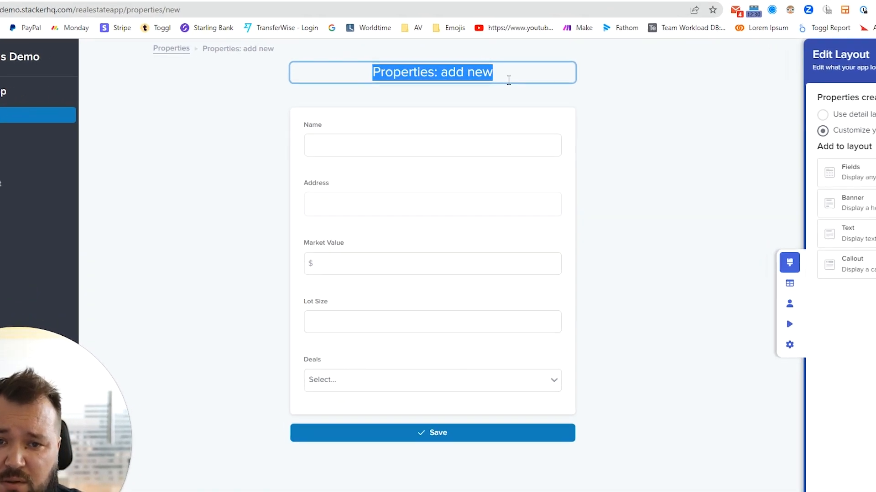
pyautogui.press('BackSpace')
pyautogui.write('N')
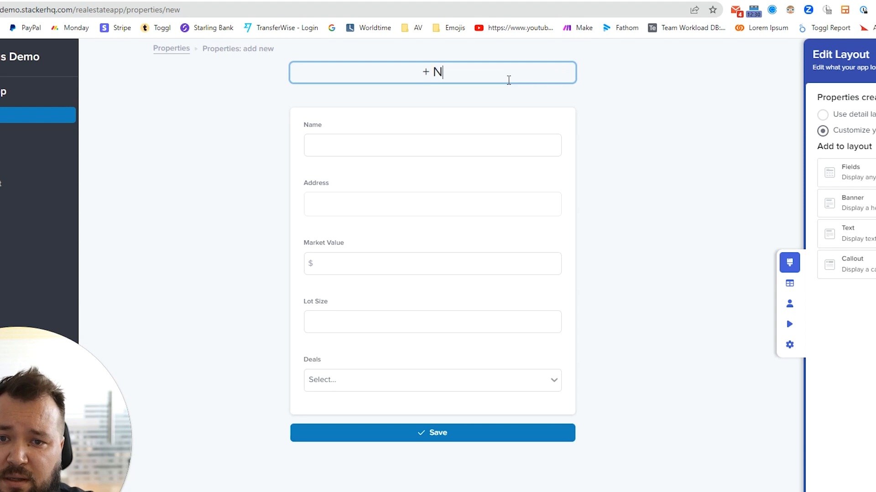
pyautogui.write('ew')
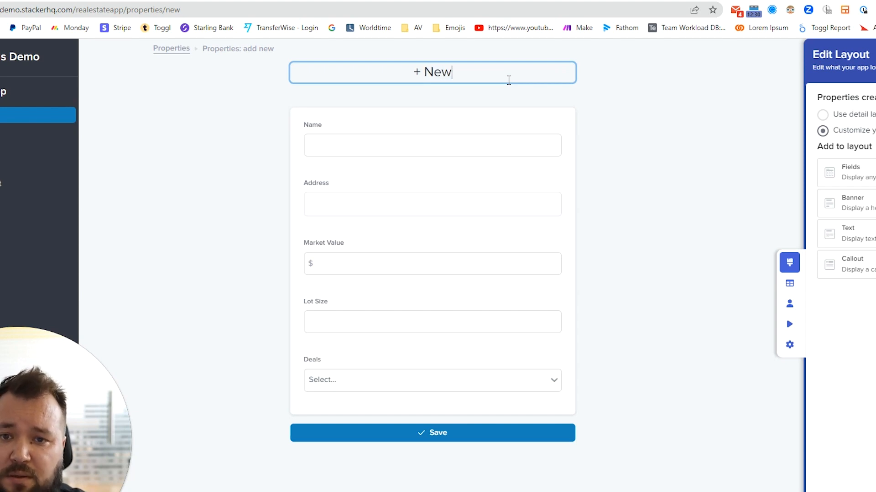
pyautogui.write(' Property')
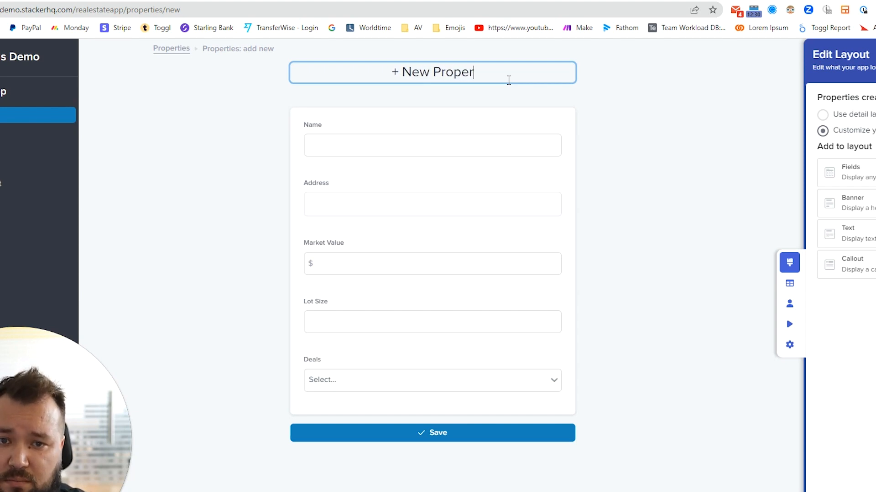
pyautogui.press('Home')
pyautogui.press('Right')
pyautogui.press('Right')
pyautogui.write('Add')
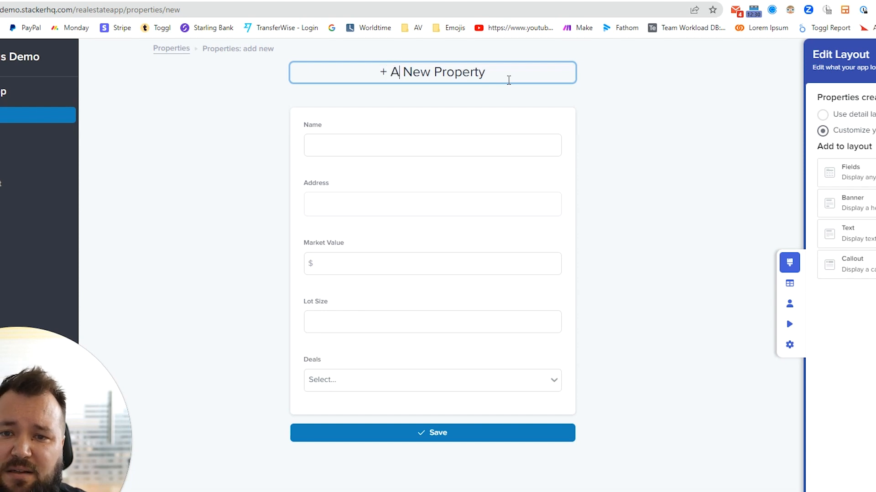
pyautogui.click(647, 123)
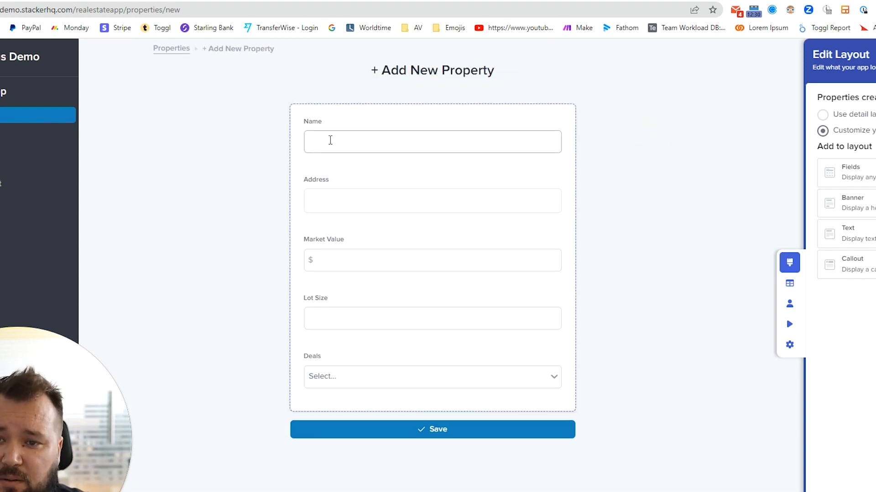
# Name the form section 'Basic Info' and hide the Deals and Market Value fields
pyautogui.click(356, 123)
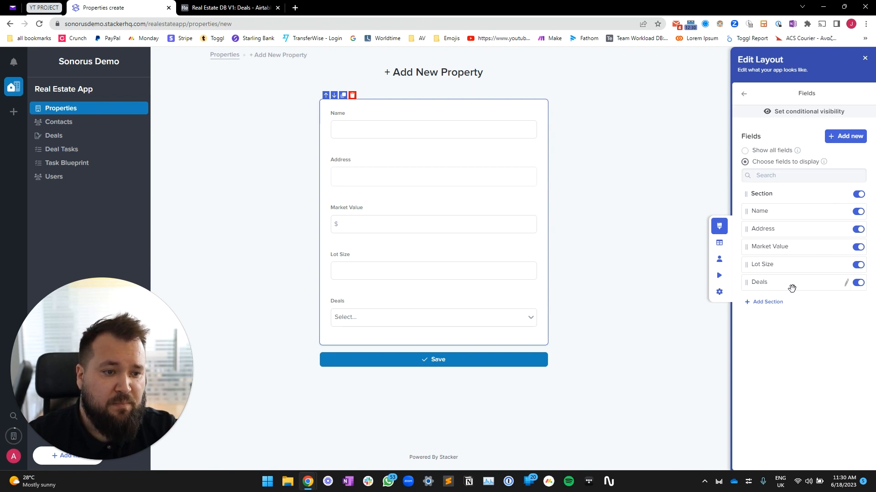
pyautogui.click(845, 195)
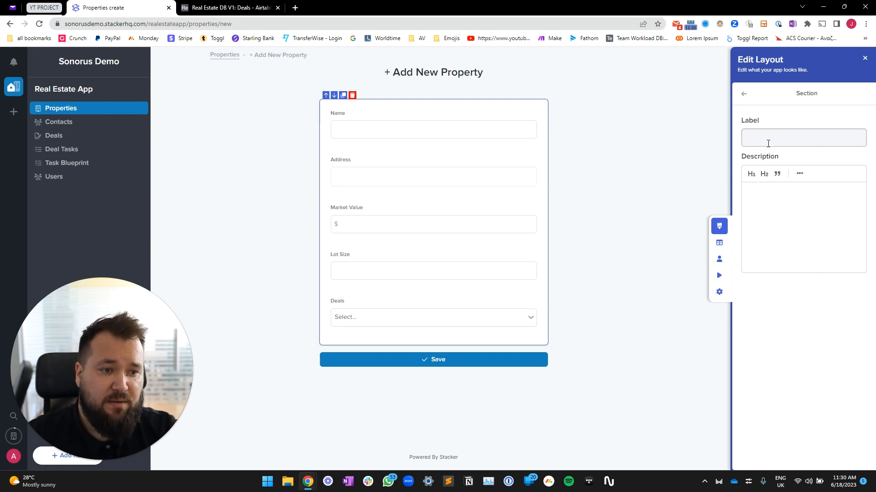
pyautogui.click(772, 138)
pyautogui.write('Basic Info')
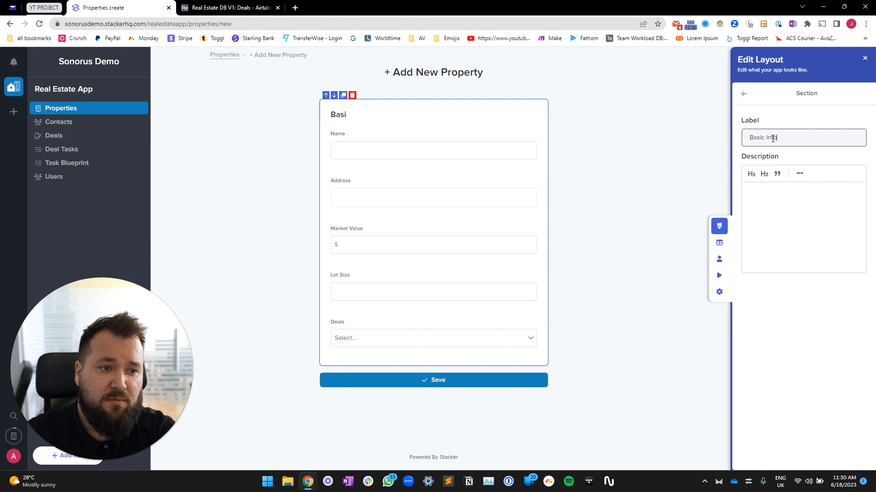
pyautogui.click(744, 94)
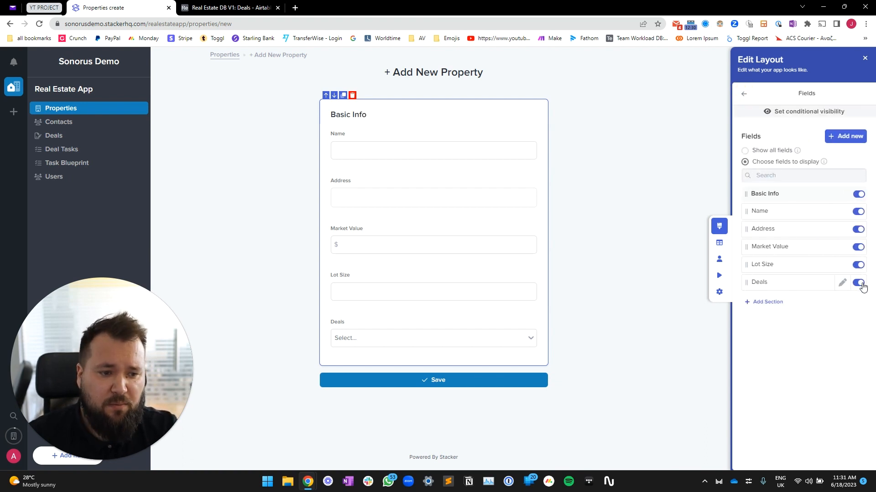
pyautogui.click(858, 283)
pyautogui.click(858, 247)
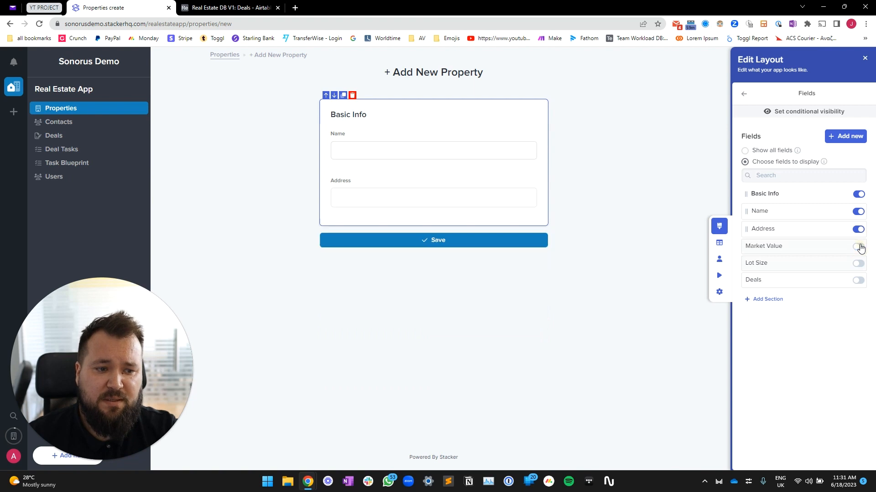
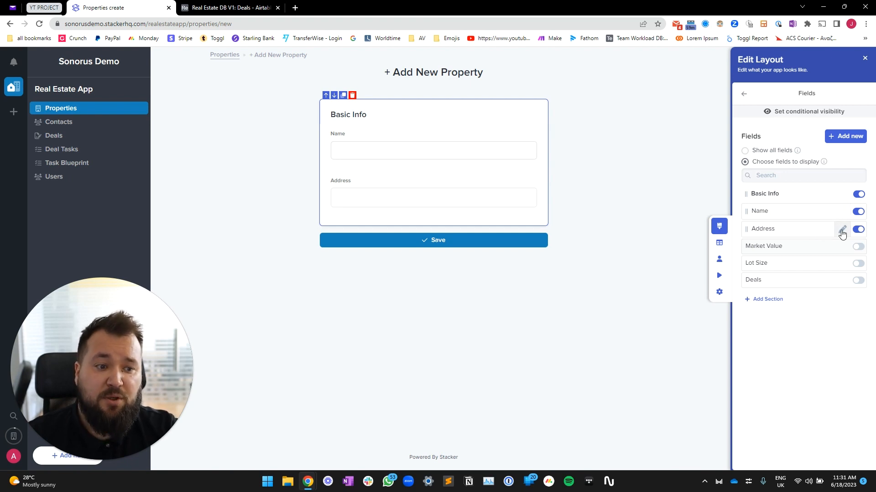
# Mark the Address field Required and give it the description 'The Address for the property'
pyautogui.click(842, 233)
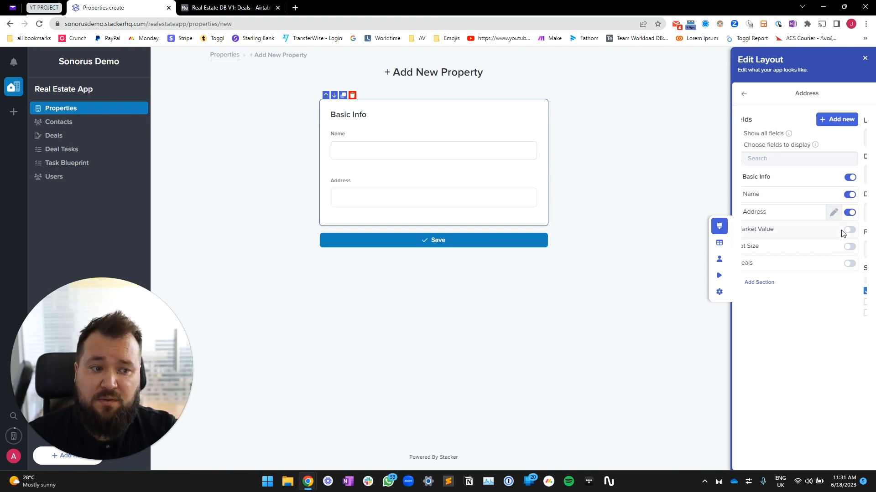
pyautogui.click(744, 96)
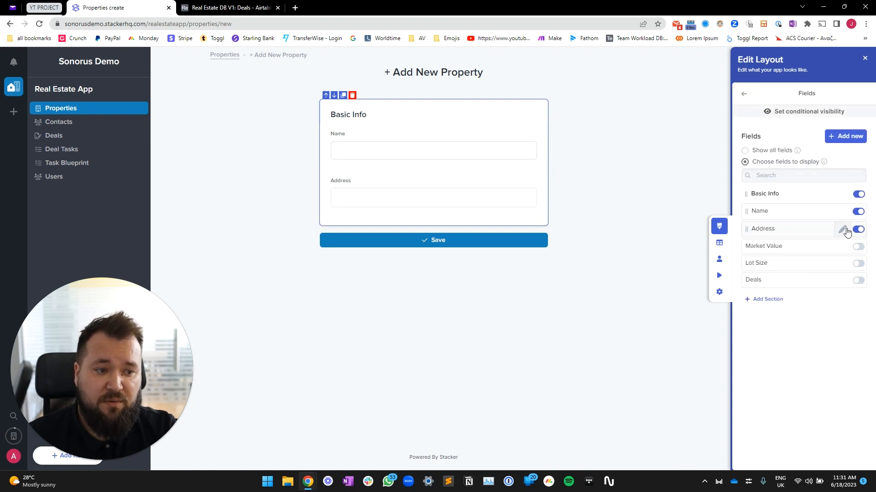
pyautogui.click(842, 233)
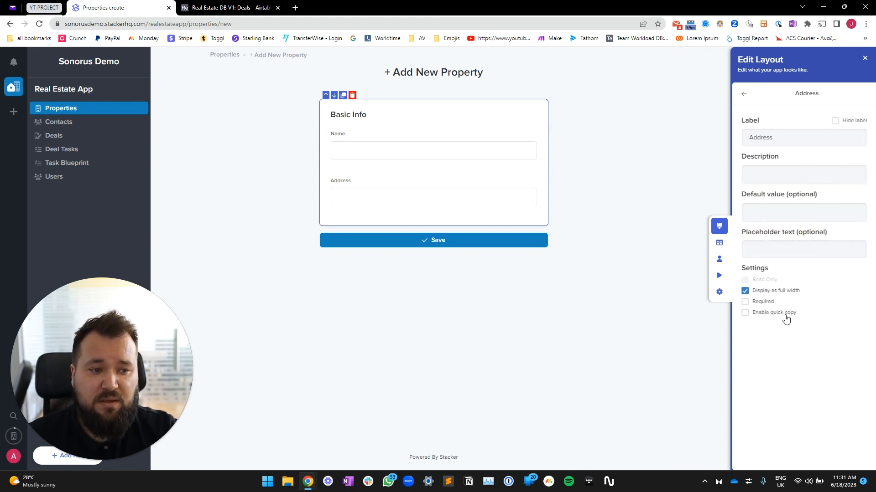
pyautogui.click(760, 302)
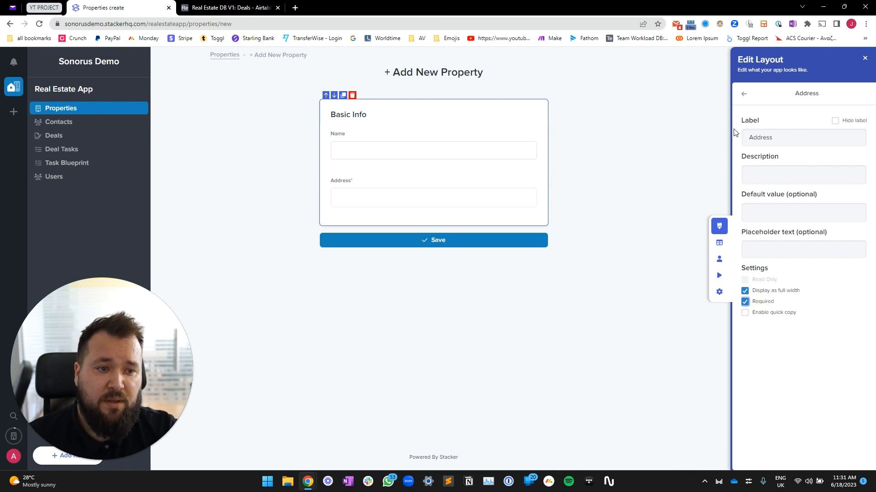
pyautogui.click(792, 173)
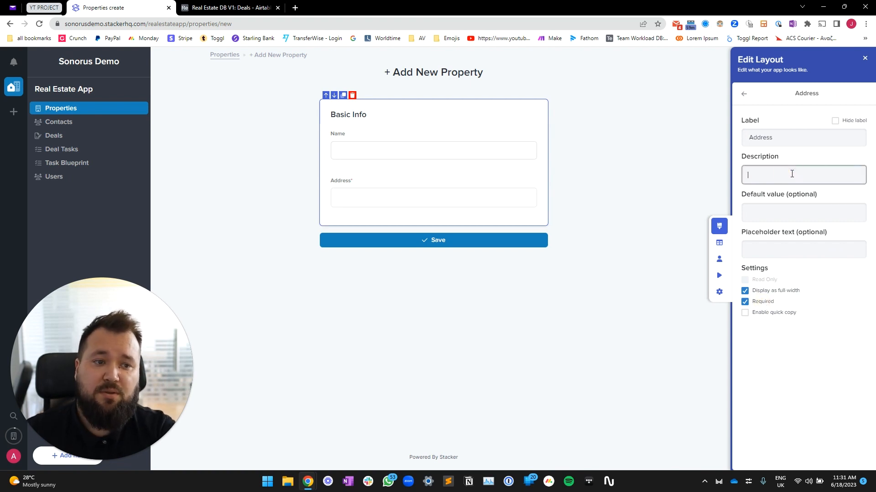
pyautogui.write('The Address for the pr')
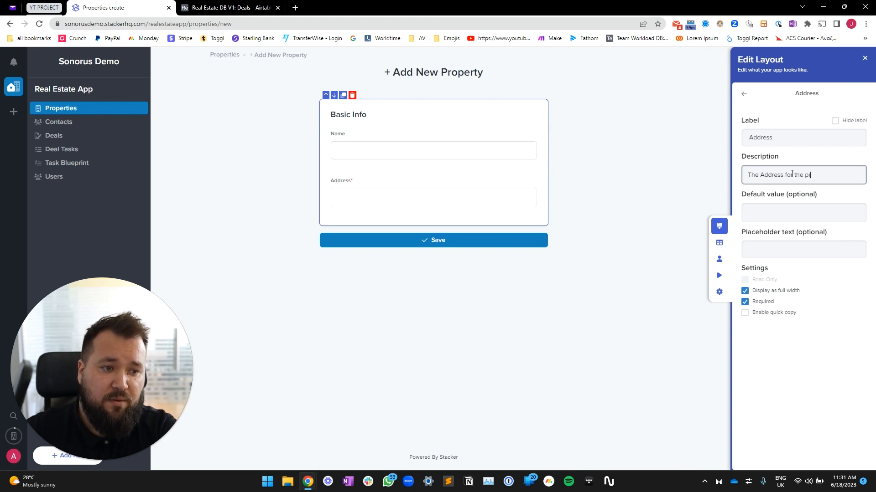
pyautogui.write('ope')
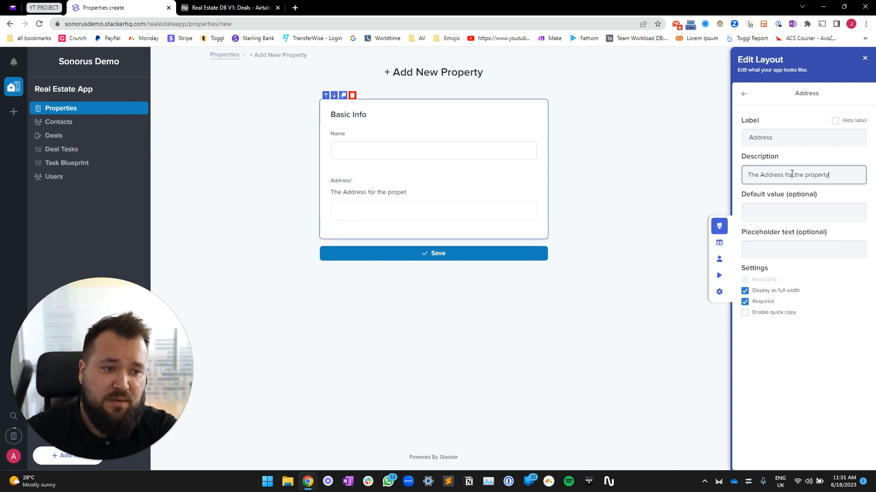
pyautogui.write('rty')
pyautogui.click(816, 211)
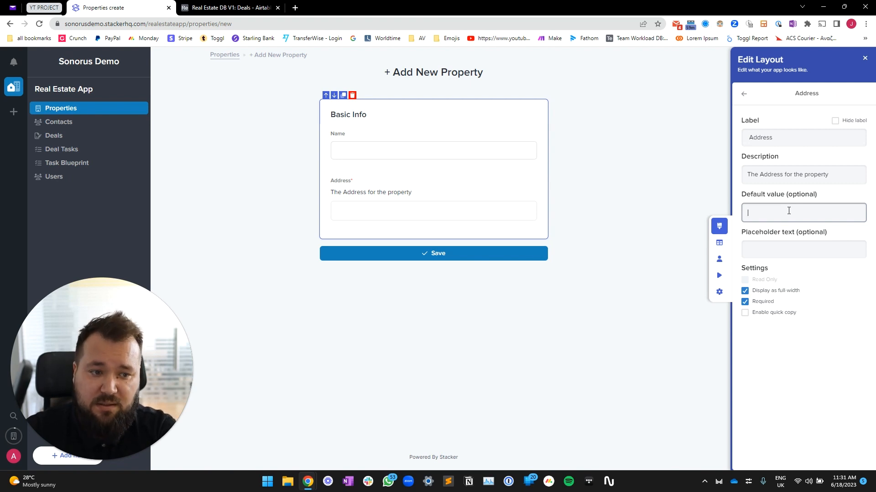
# Give Address the default value 'test' and placeholder 'Enter property address here...'
pyautogui.write('test')
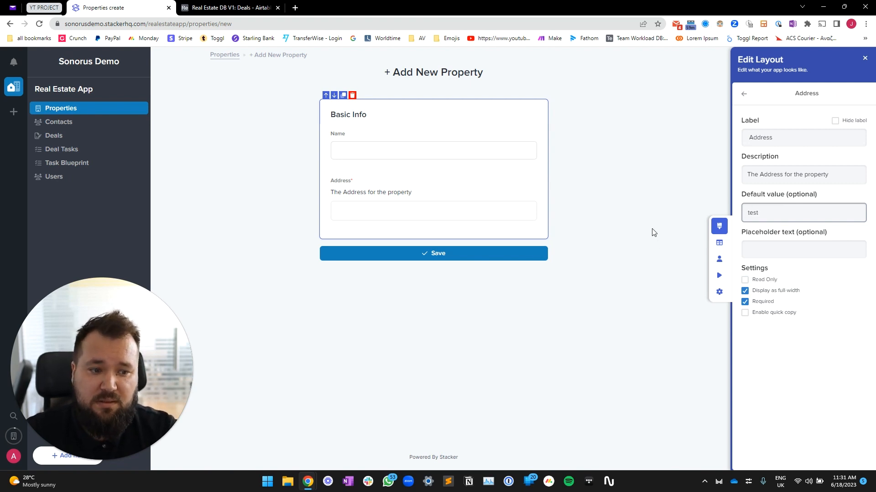
pyautogui.click(781, 242)
pyautogui.write('wefwef')
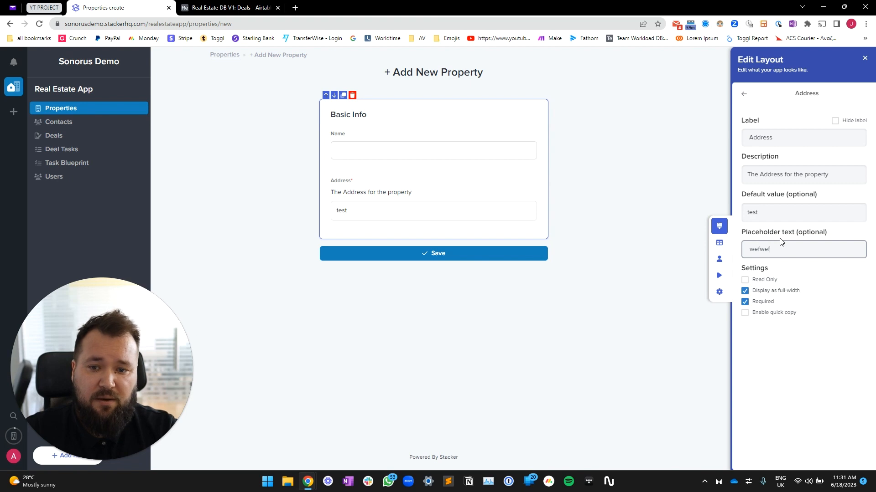
pyautogui.doubleClick(413, 211)
pyautogui.press('BackSpace')
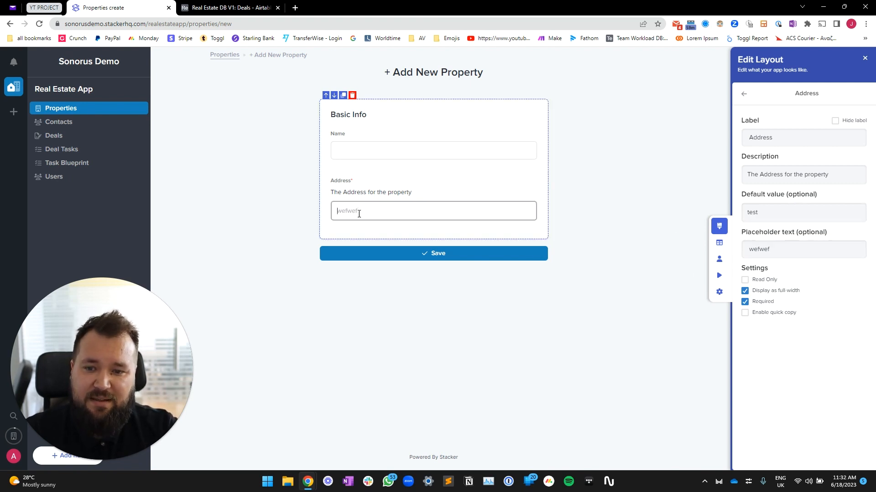
pyautogui.press('Tab')
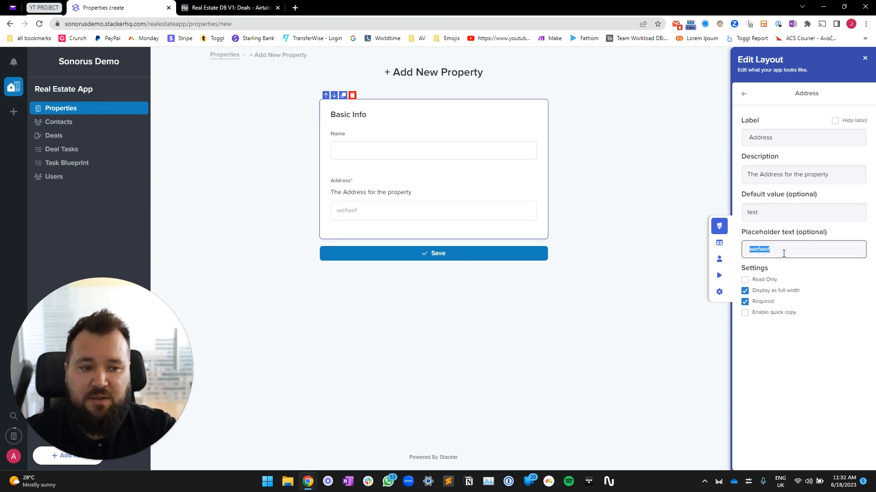
pyautogui.write('er property a')
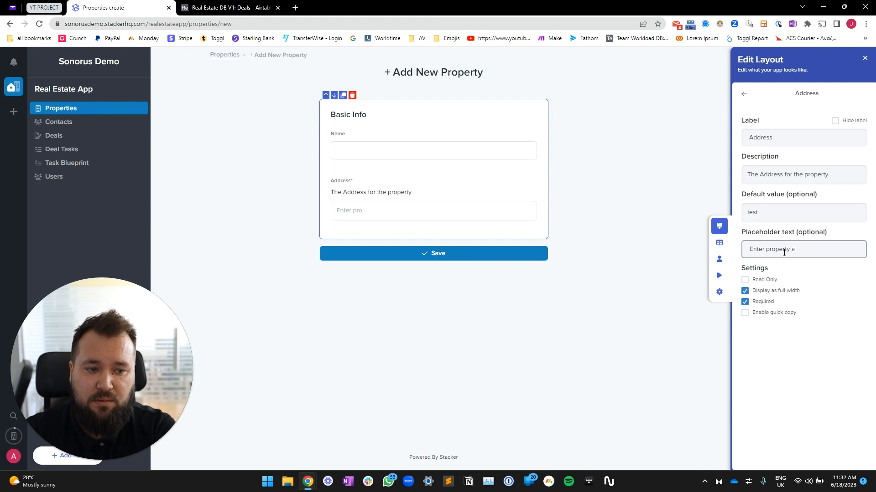
pyautogui.write('...')
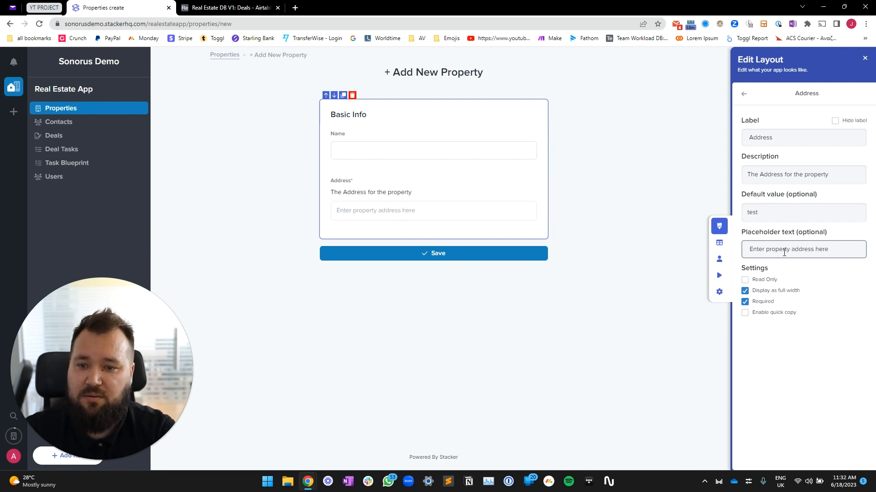
pyautogui.click(383, 220)
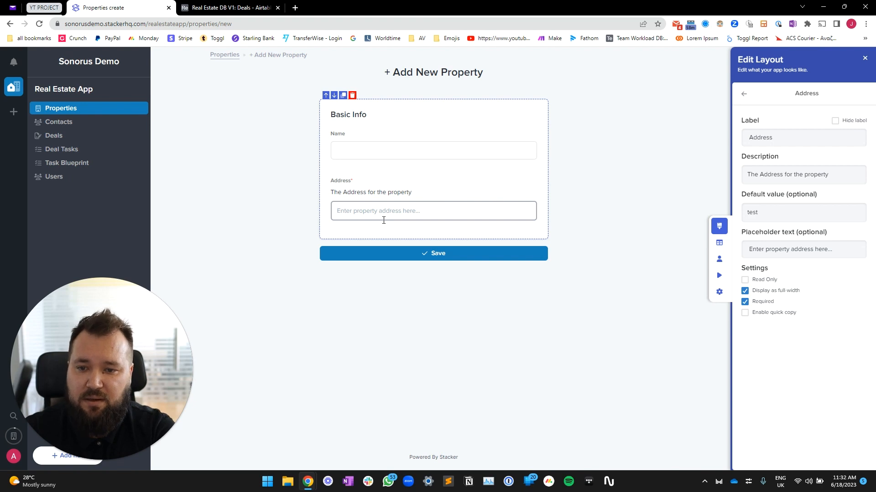
# Try a value in the form's Address input, clear it, and go back to the fields list
pyautogui.write('1 Test Street')
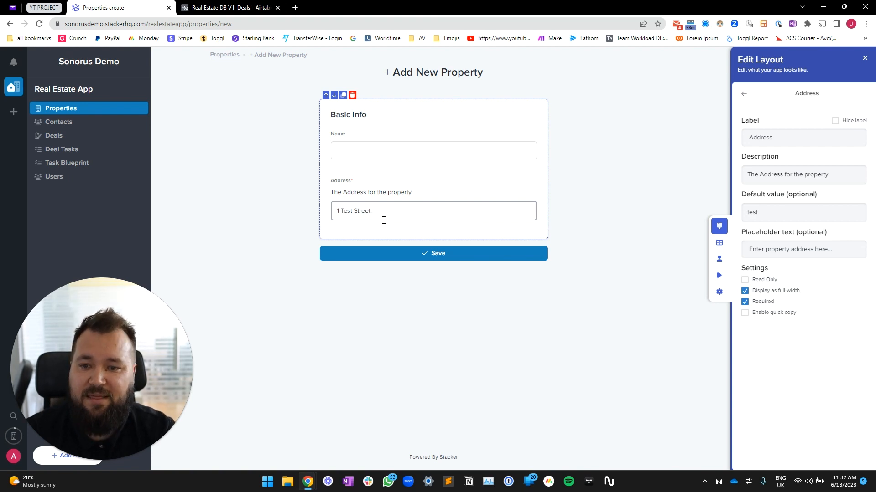
pyautogui.tripleClick(431, 213)
pyautogui.press('BackSpace')
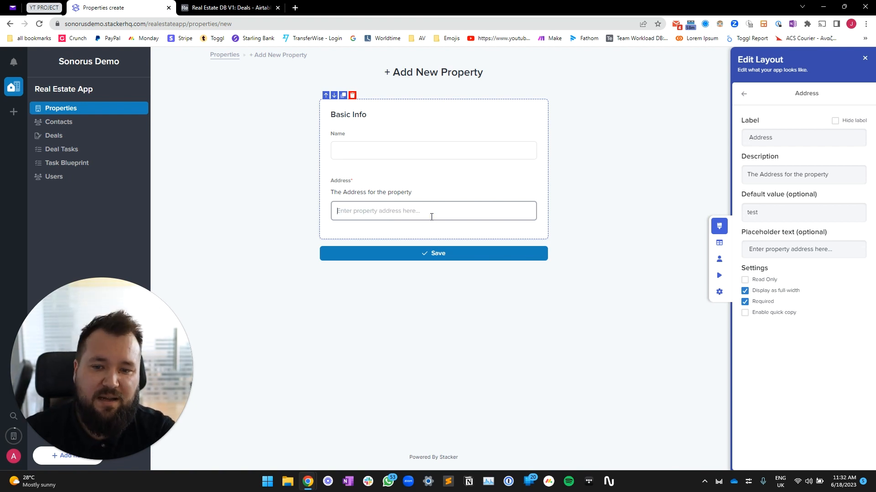
pyautogui.click(262, 209)
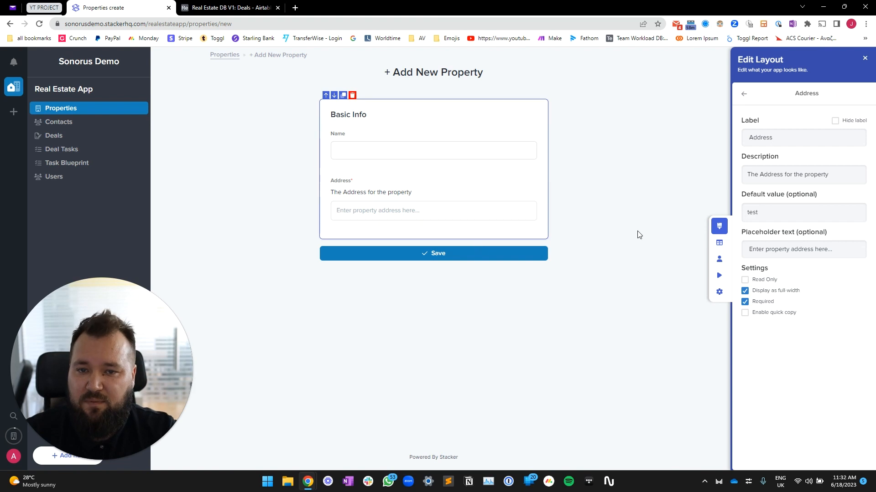
pyautogui.click(743, 93)
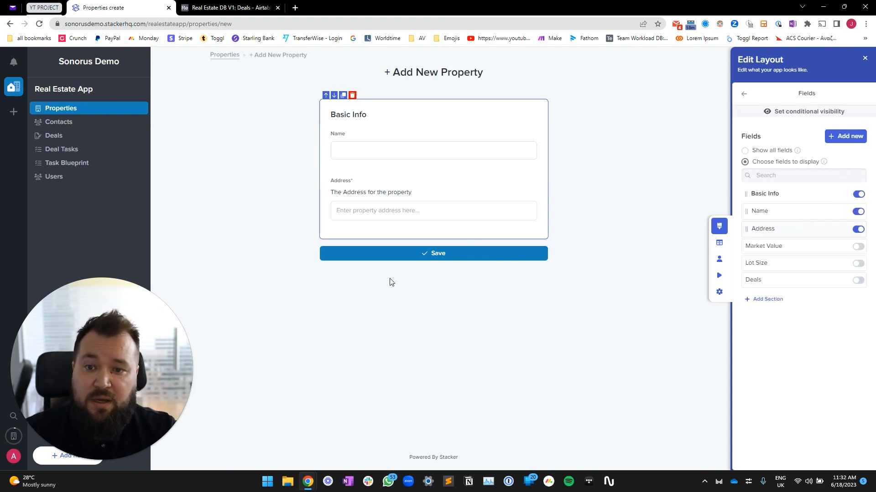
# Add a new Fields block to the layout below the Basic Info section
pyautogui.click(377, 179)
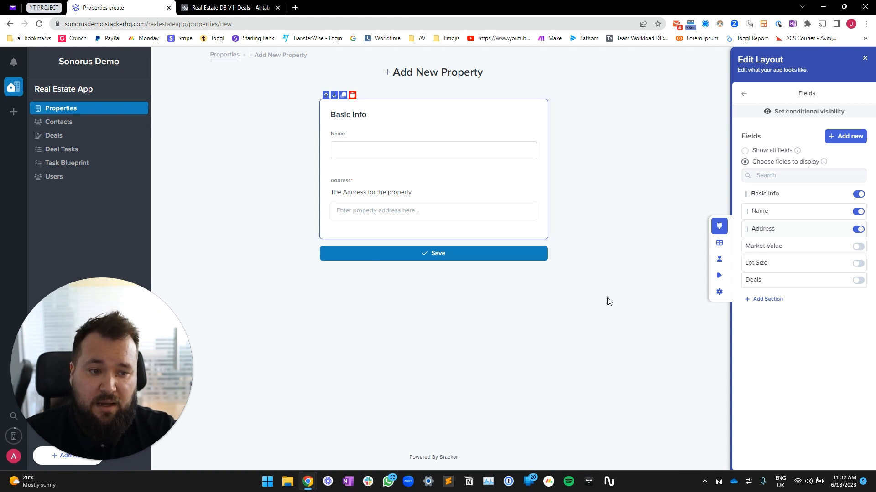
pyautogui.click(744, 94)
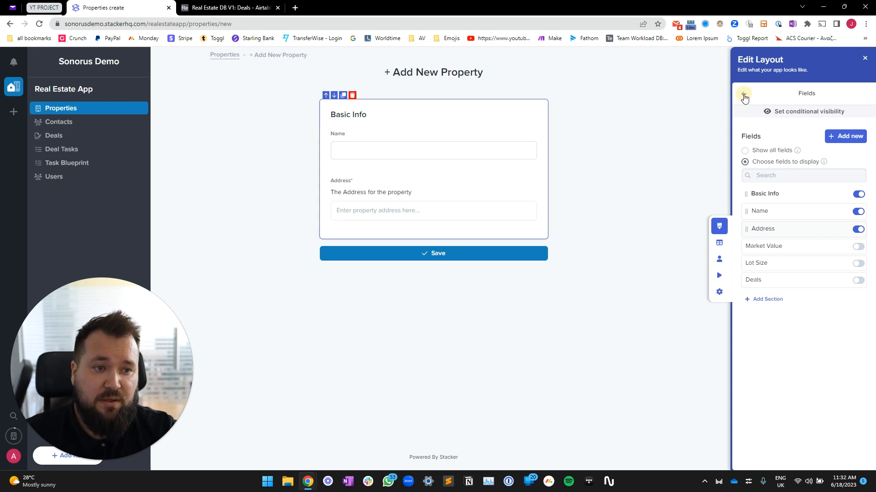
pyautogui.click(744, 95)
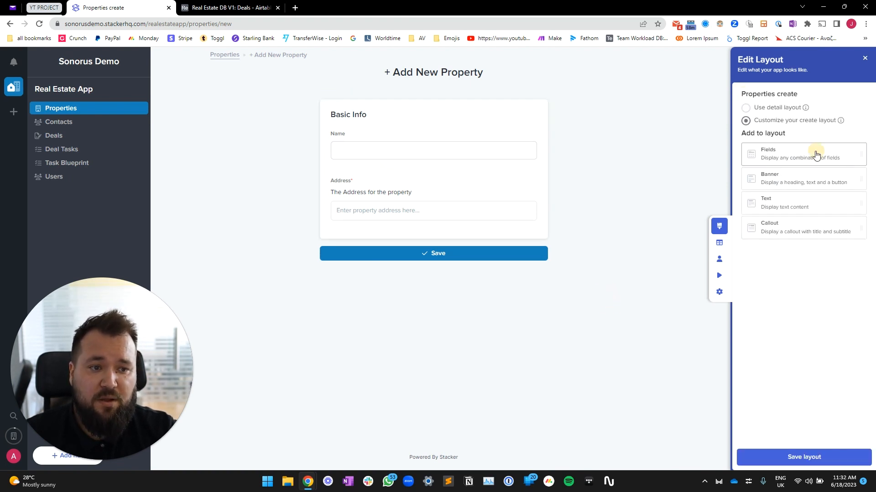
pyautogui.moveTo(816, 156); pyautogui.dragTo(455, 236)
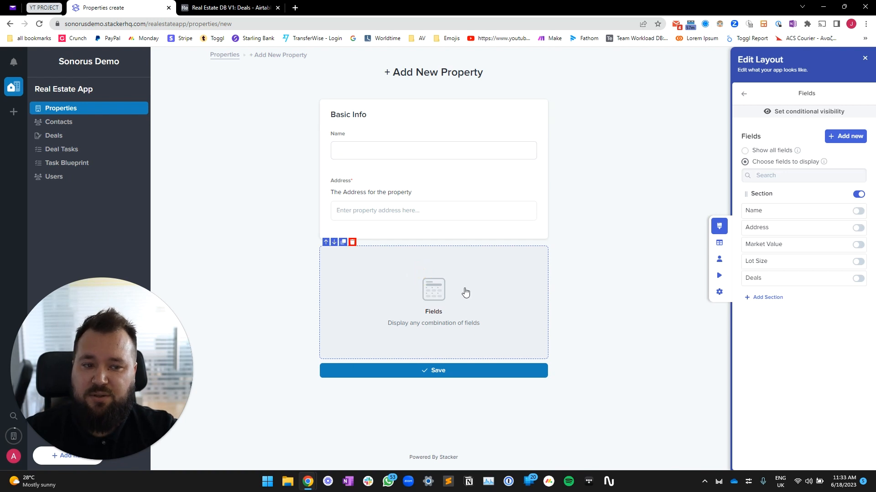
# Put the Market Value and Lot Size fields in the new section
pyautogui.click(343, 150)
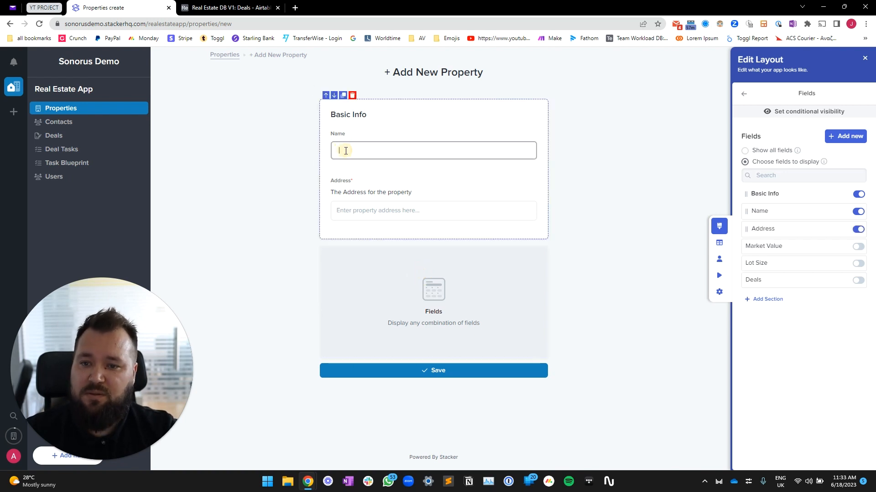
pyautogui.click(370, 212)
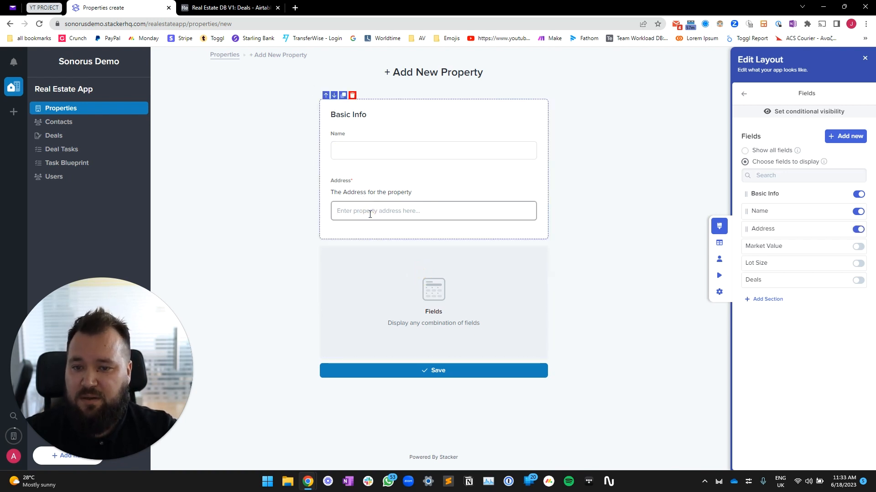
pyautogui.click(428, 320)
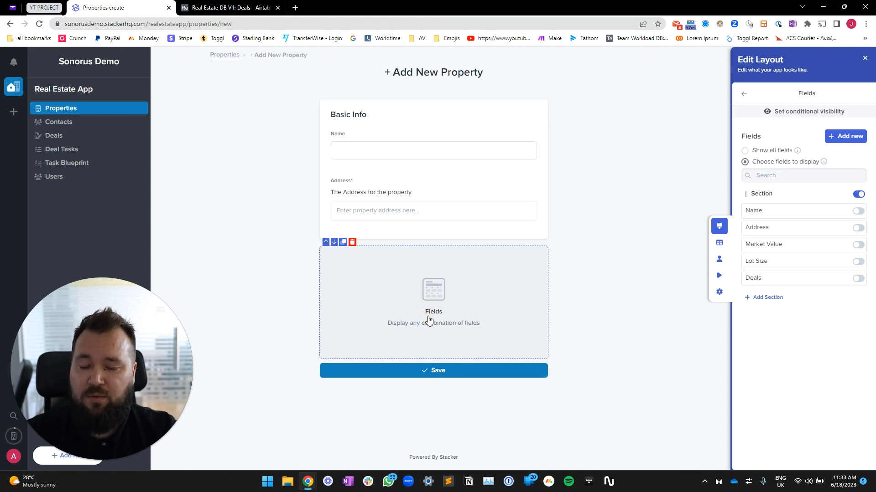
pyautogui.click(858, 245)
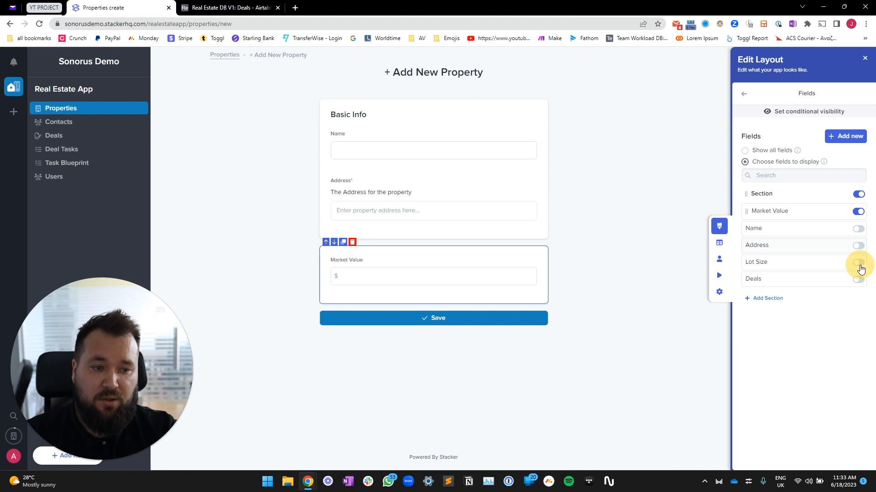
pyautogui.click(859, 265)
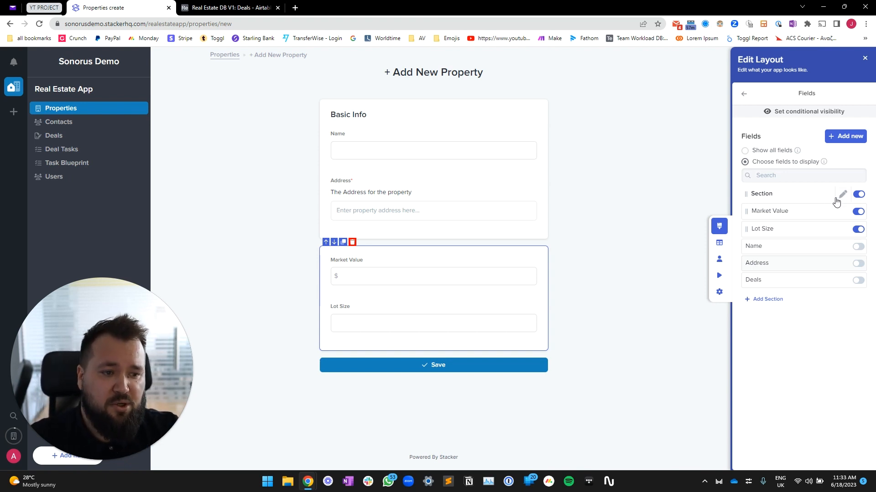
# Add a visibility filter so the section shows only when Name is not empty
pyautogui.click(817, 112)
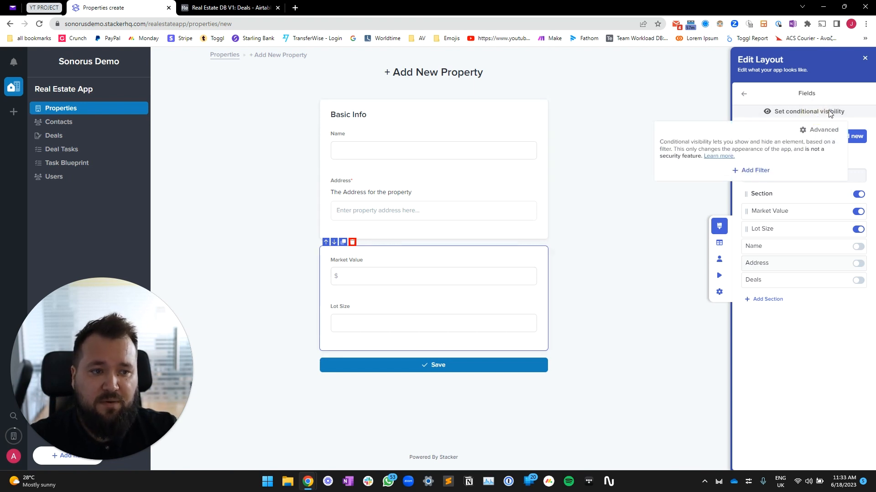
pyautogui.click(755, 171)
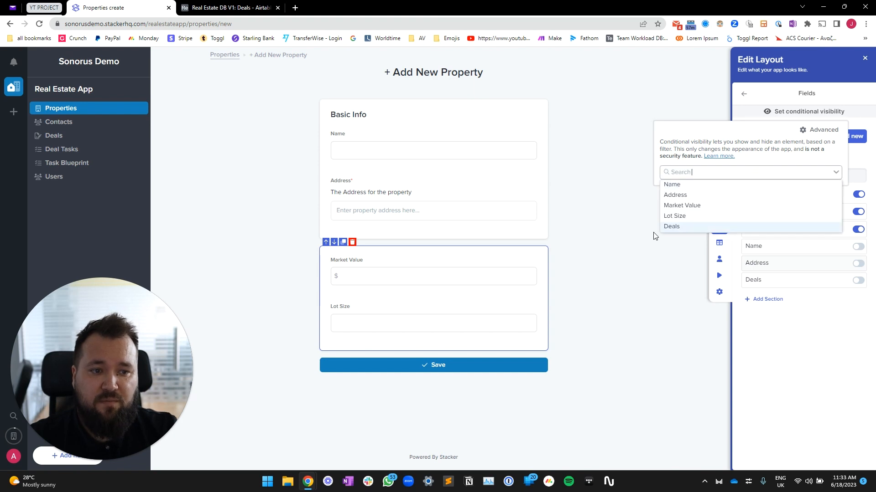
pyautogui.click(700, 190)
pyautogui.click(697, 196)
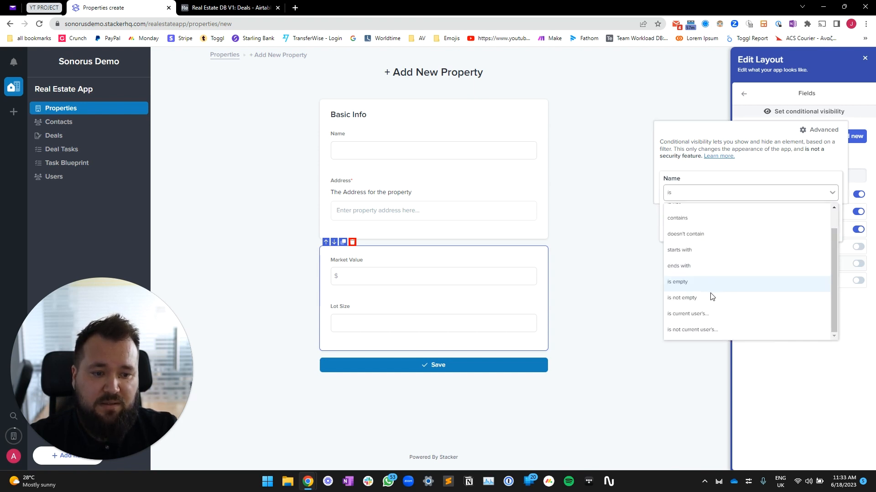
pyautogui.click(704, 301)
pyautogui.click(754, 228)
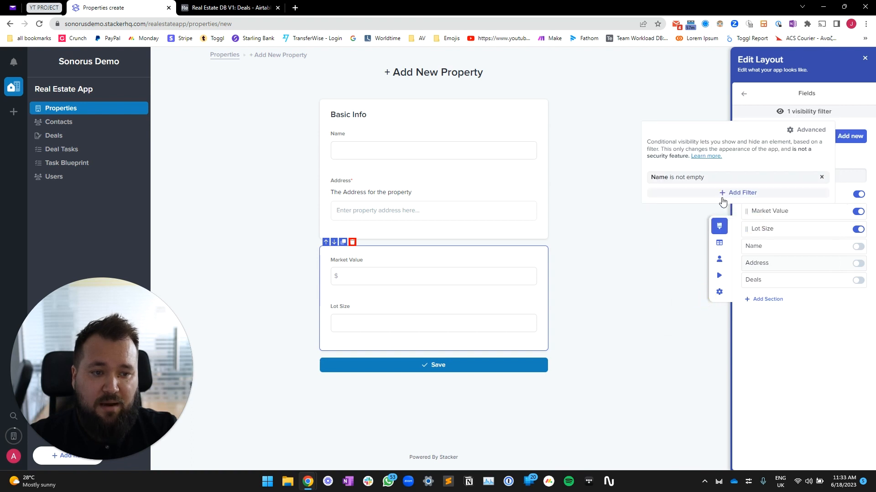
# Add a second visibility filter requiring Address is not empty
pyautogui.click(738, 199)
pyautogui.click(662, 217)
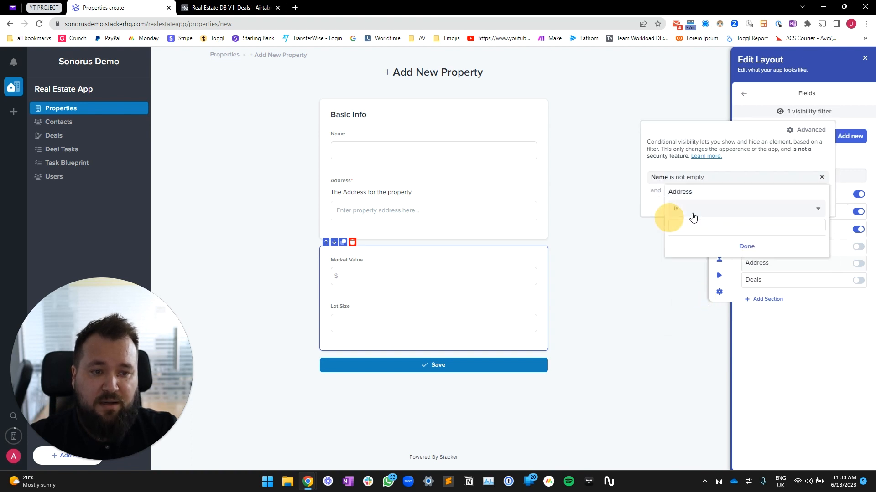
pyautogui.click(717, 210)
pyautogui.click(691, 334)
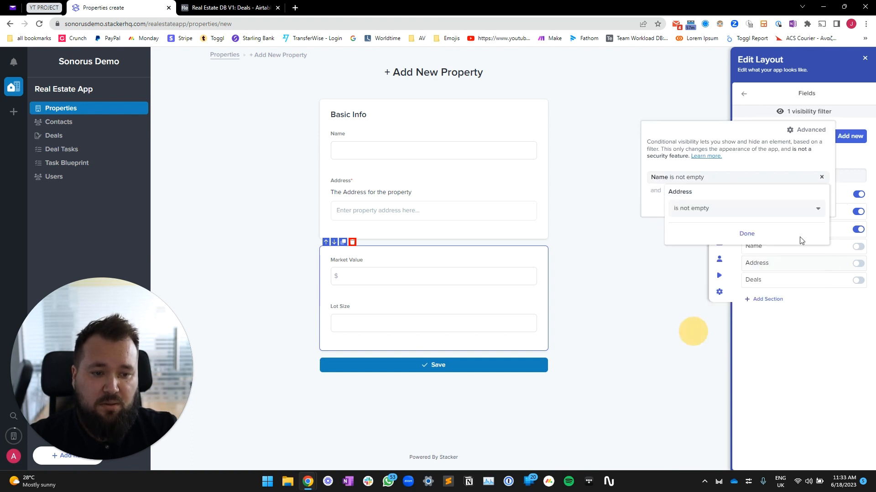
pyautogui.click(752, 238)
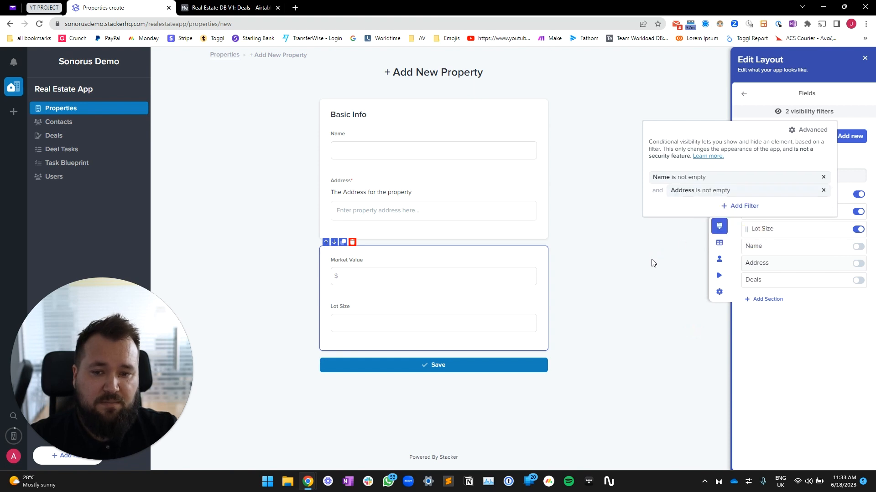
pyautogui.click(651, 263)
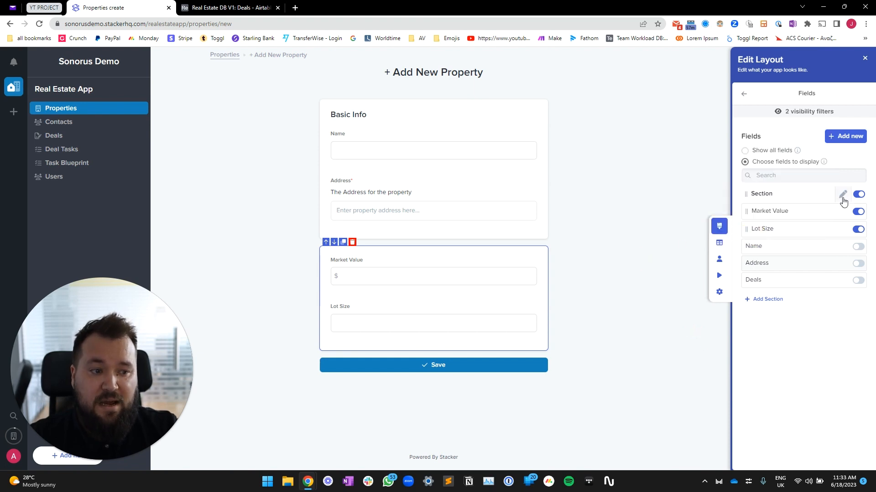
# Set the second section's label to 'Market Data'
pyautogui.click(842, 194)
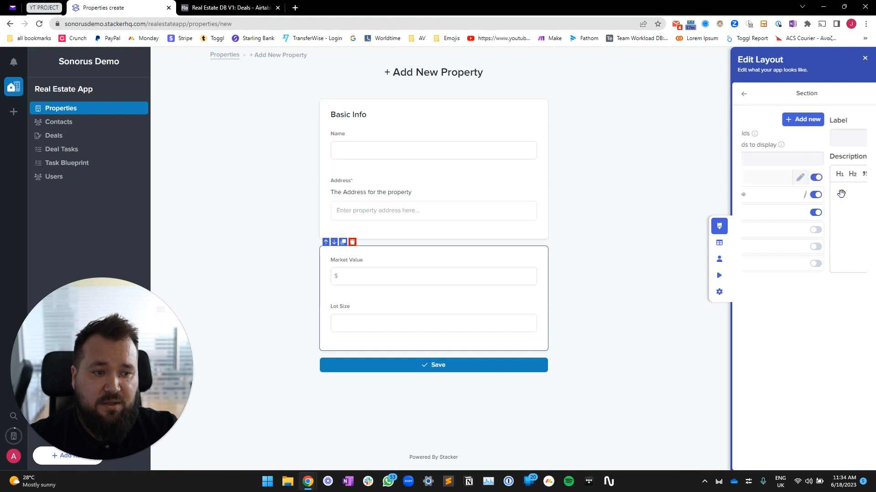
pyautogui.click(780, 137)
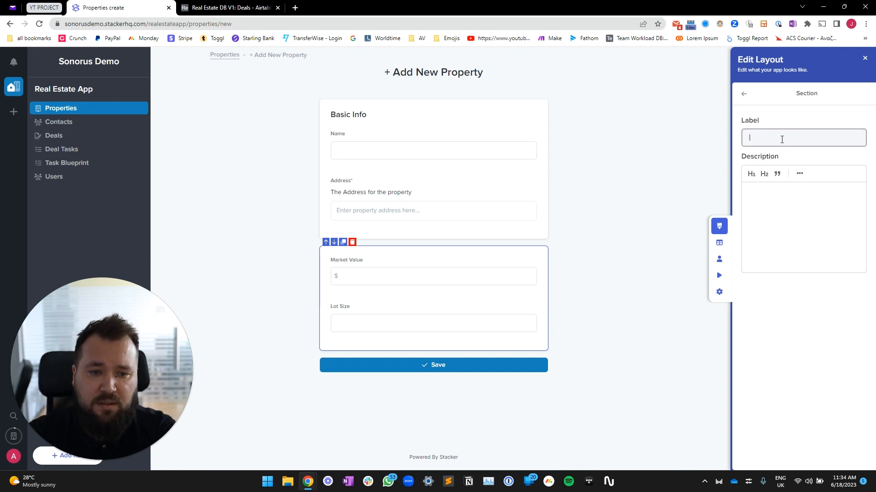
pyautogui.write('Market D')
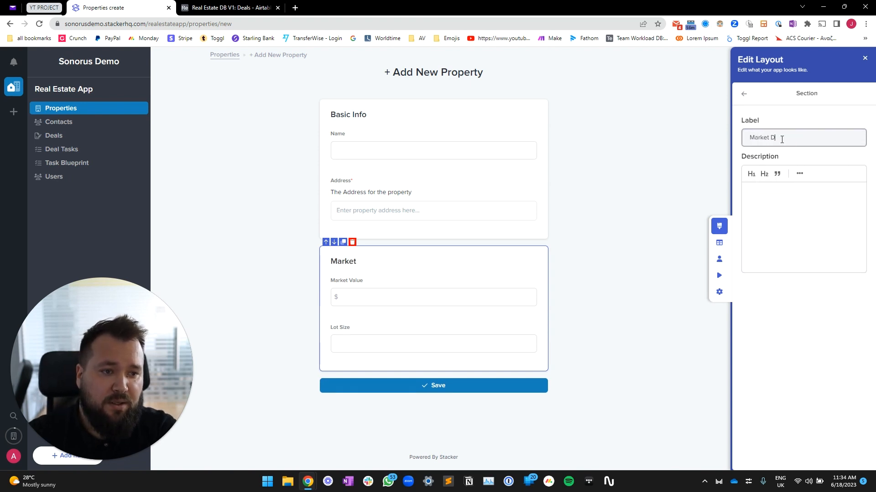
pyautogui.write('ata')
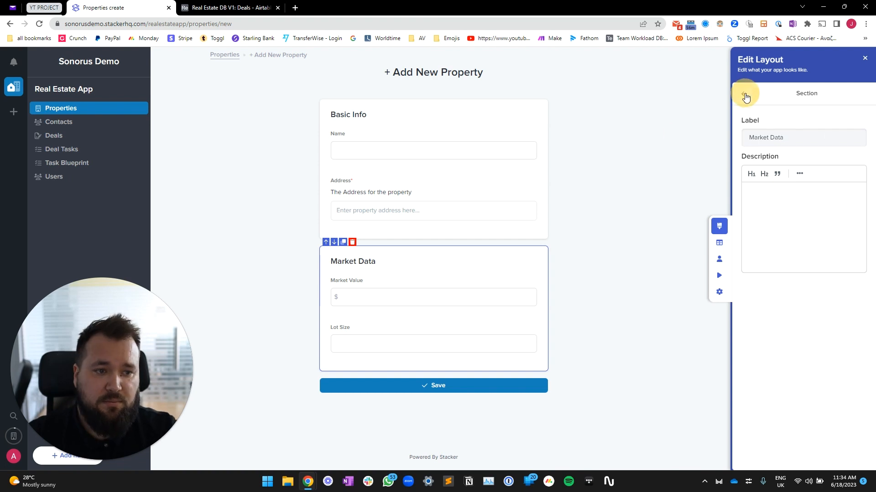
pyautogui.click(743, 94)
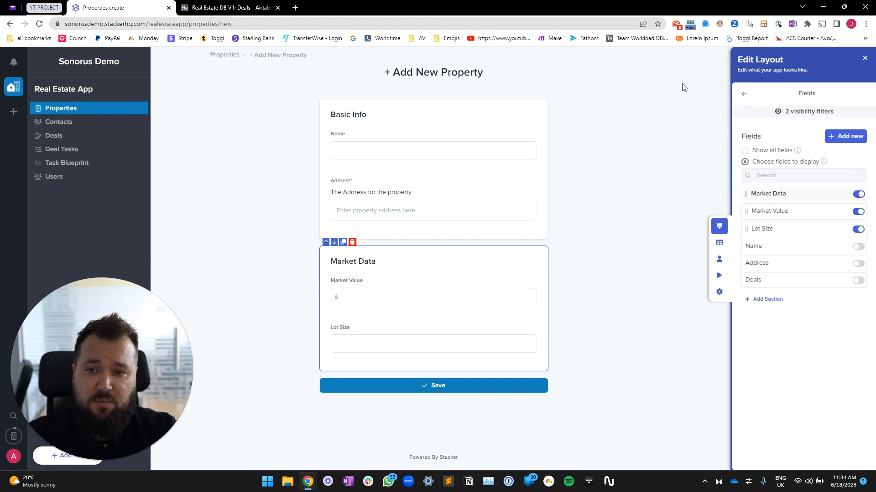
# Save the layout changes and start filling the form with the name 'House'
pyautogui.click(864, 58)
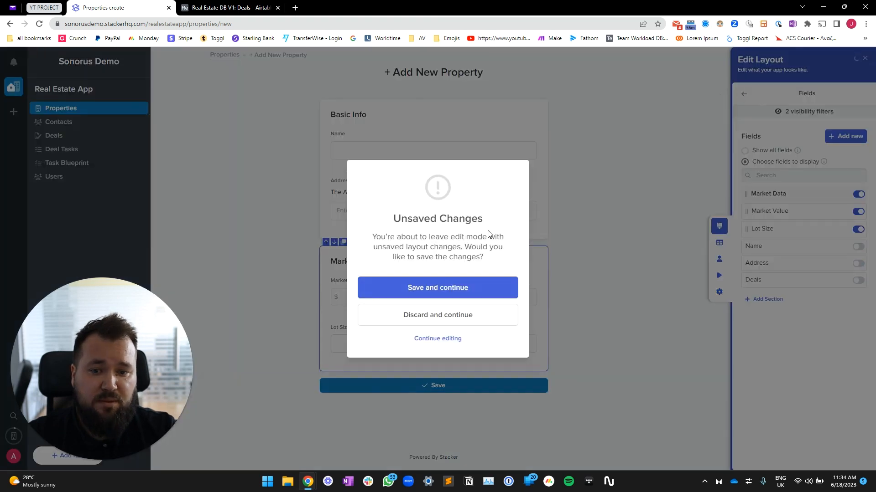
pyautogui.click(420, 295)
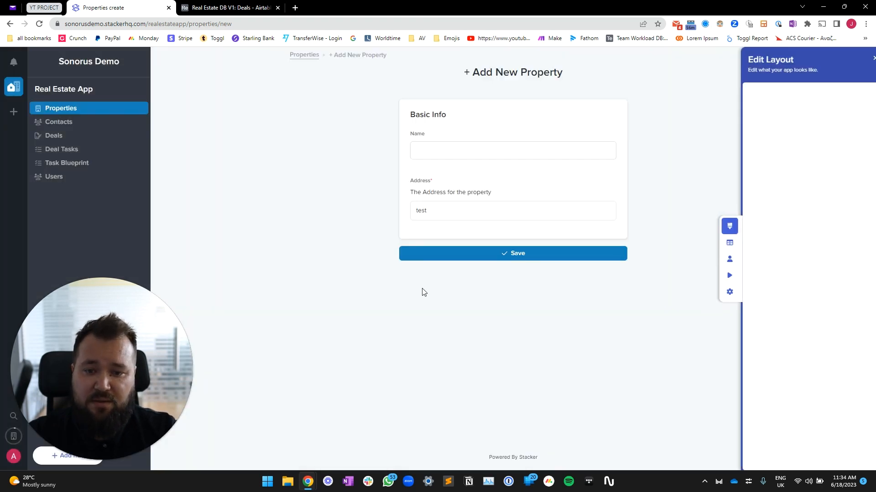
pyautogui.click(473, 153)
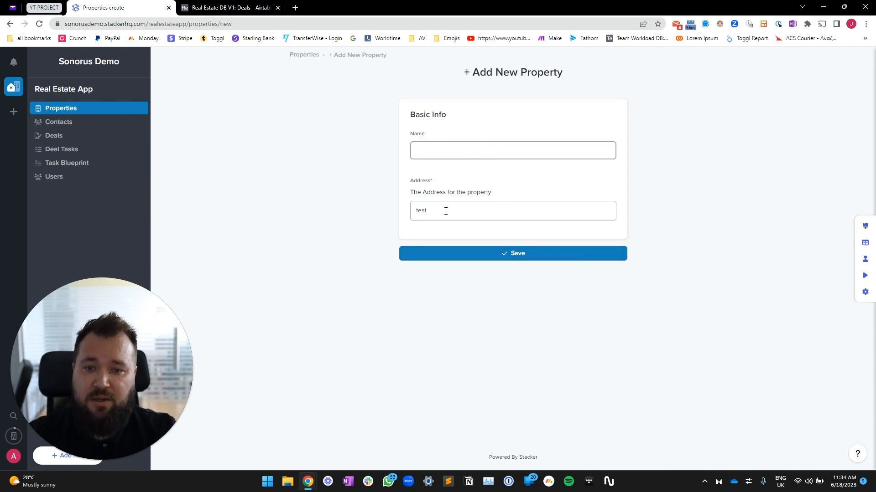
pyautogui.click(422, 211)
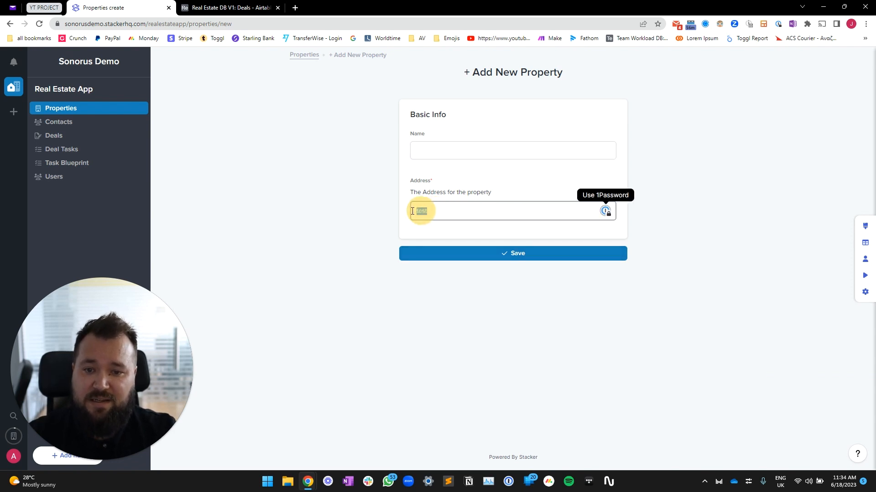
pyautogui.doubleClick(445, 211)
pyautogui.click(458, 148)
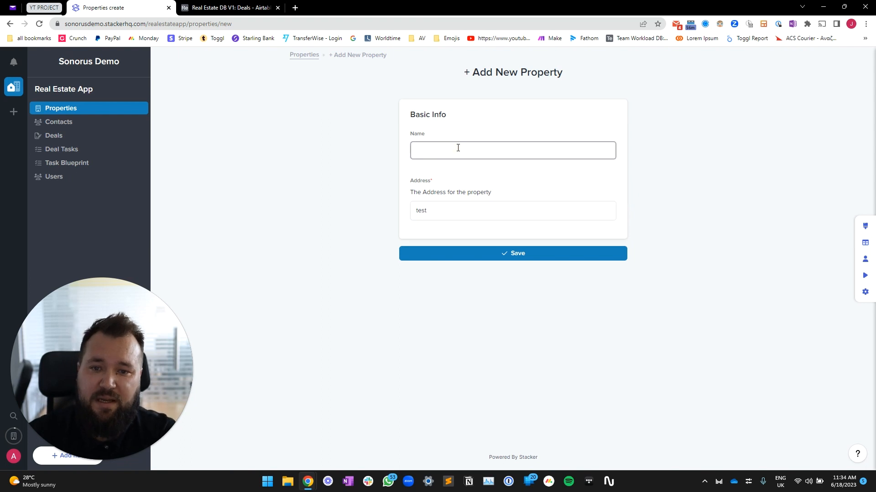
pyautogui.write('House #3')
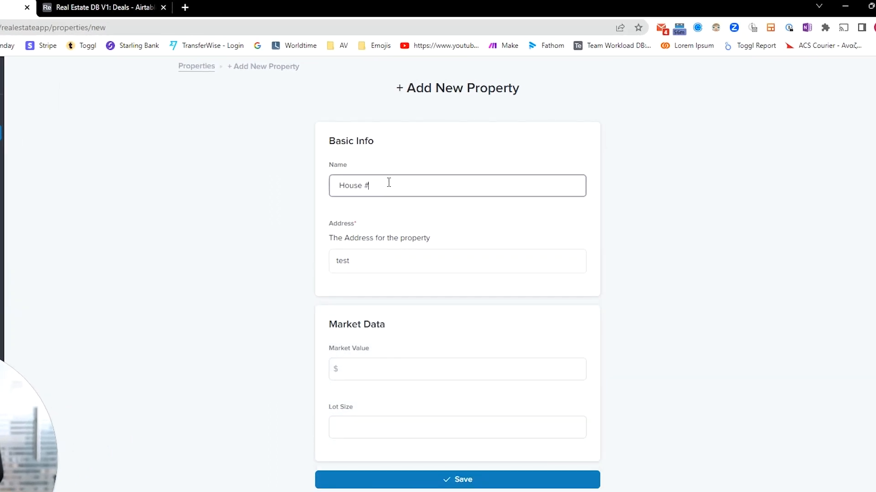
pyautogui.doubleClick(341, 260)
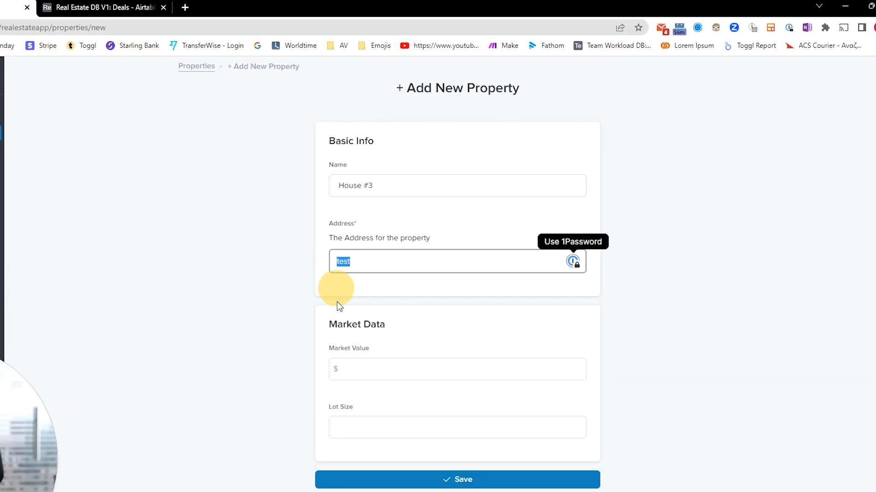
# Replace the Address default 'test' with '1 Market Street'
pyautogui.click(349, 371)
pyautogui.click(364, 434)
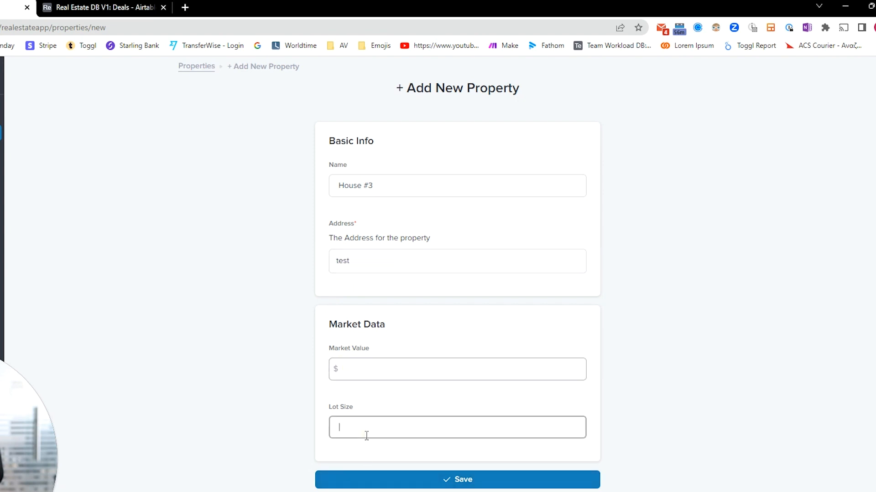
pyautogui.click(387, 368)
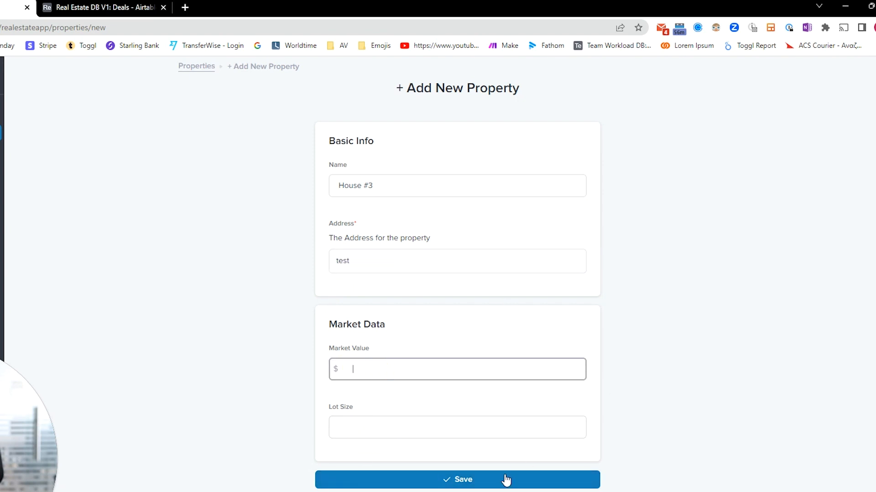
pyautogui.click(389, 263)
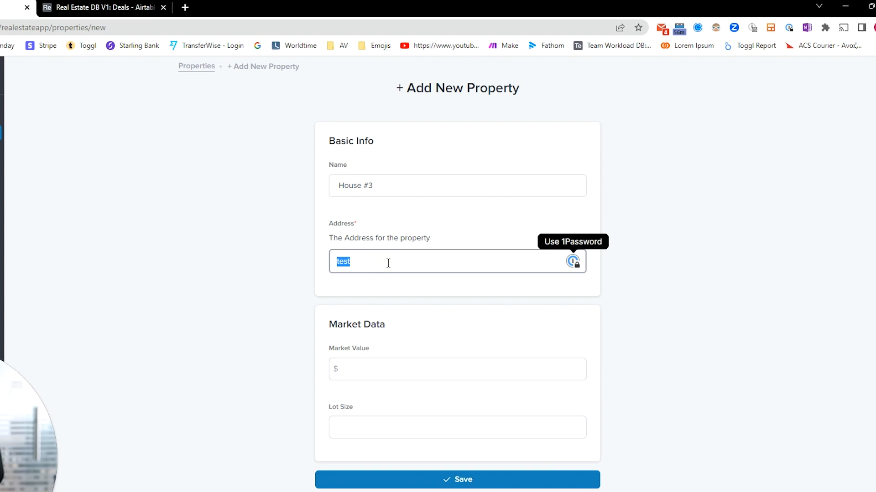
pyautogui.press('BackSpace')
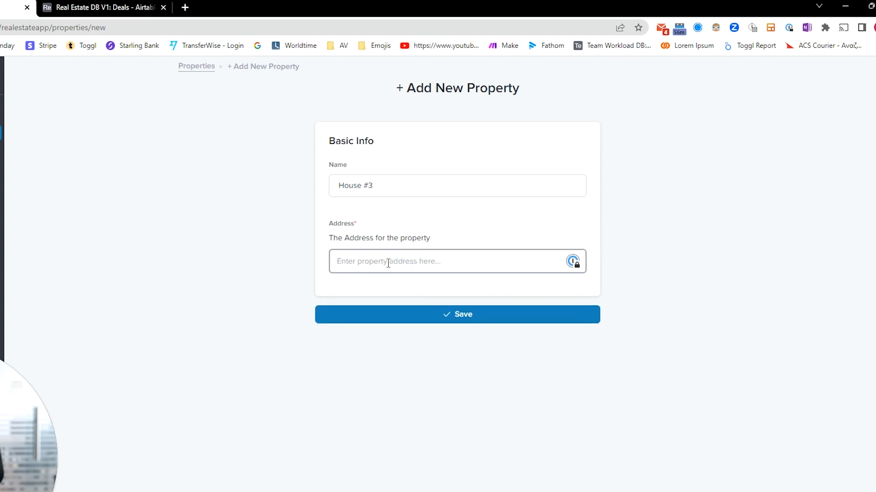
pyautogui.write('1 Market S')
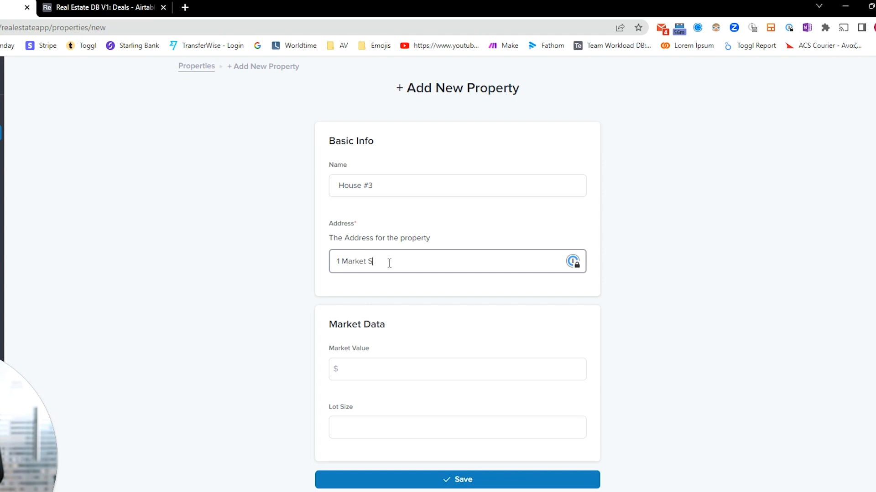
pyautogui.write('treet')
# Enter market value 450000 and lot size 2000, then save House #3
pyautogui.click(380, 370)
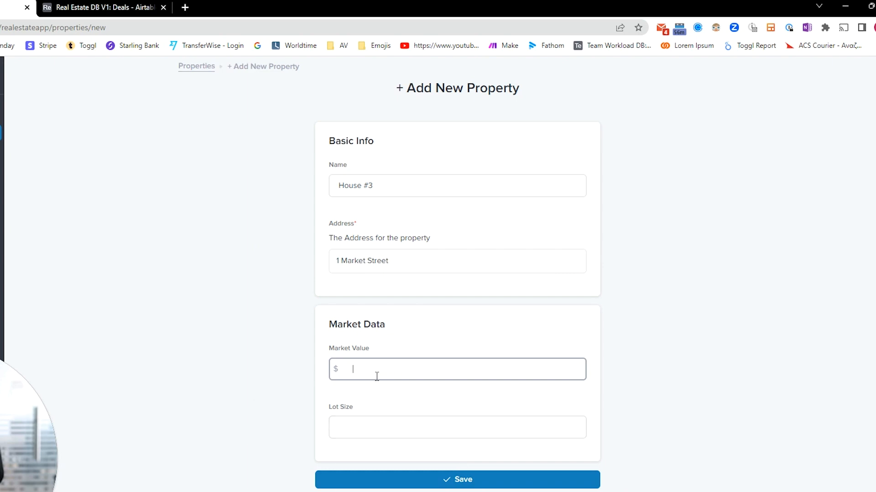
pyautogui.write('450000')
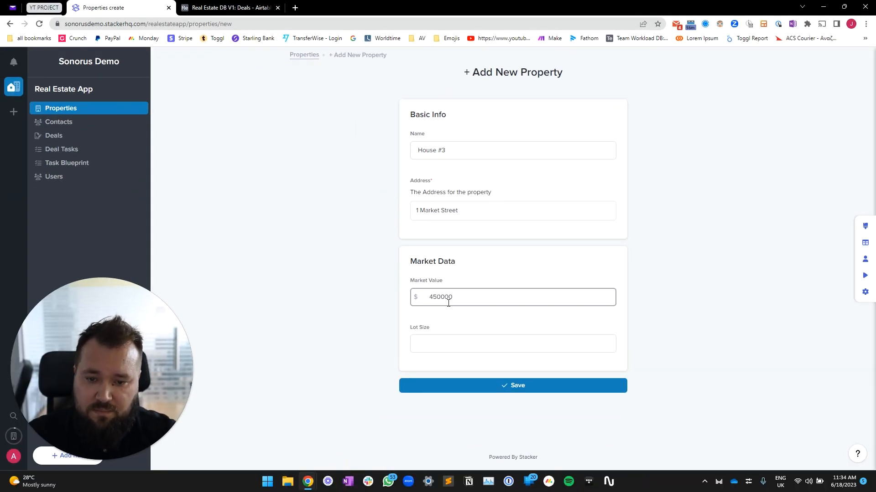
pyautogui.click(475, 346)
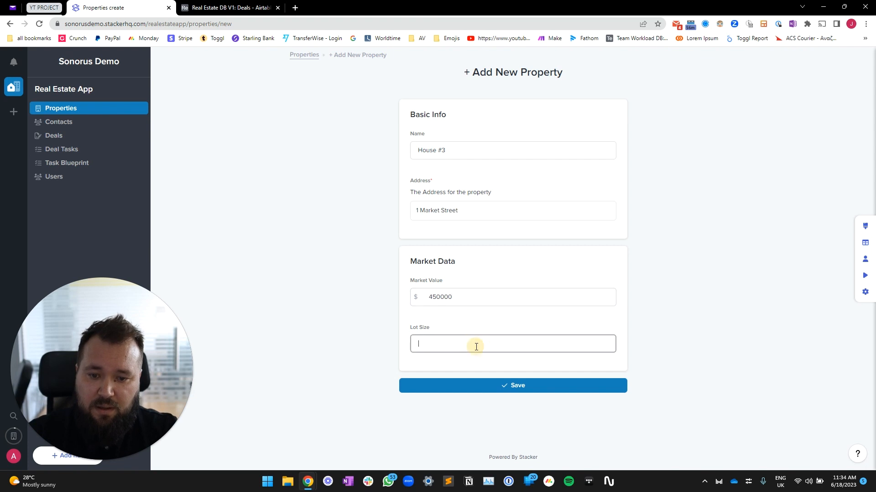
pyautogui.write('20')
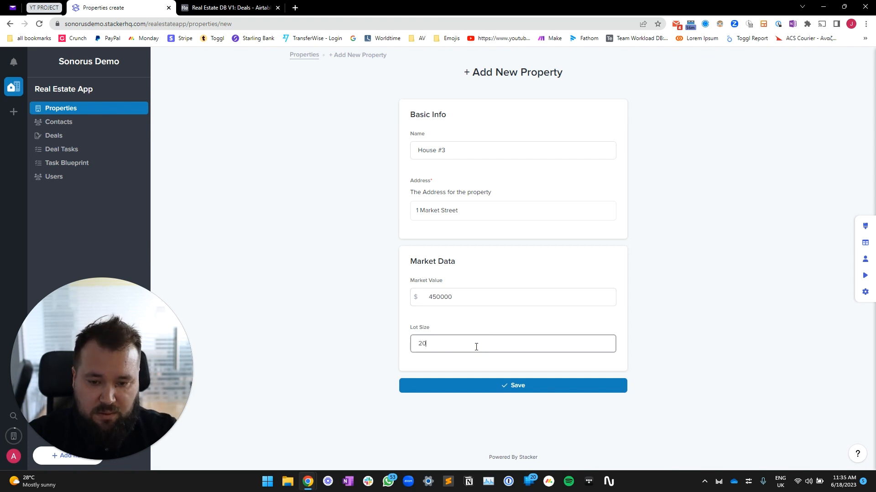
pyautogui.write('00')
pyautogui.click(535, 390)
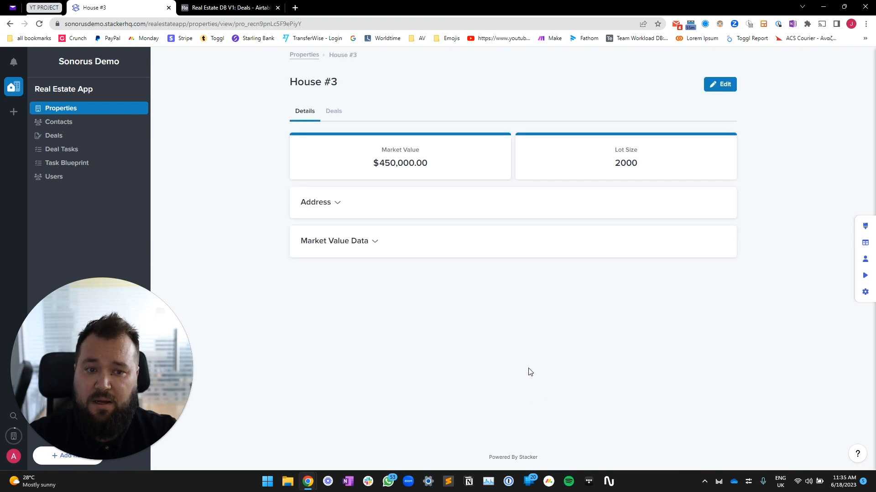
# Check the new record in Airtable's Properties table, then return to the House #3 page
pyautogui.click(217, 4)
pyautogui.click(25, 80)
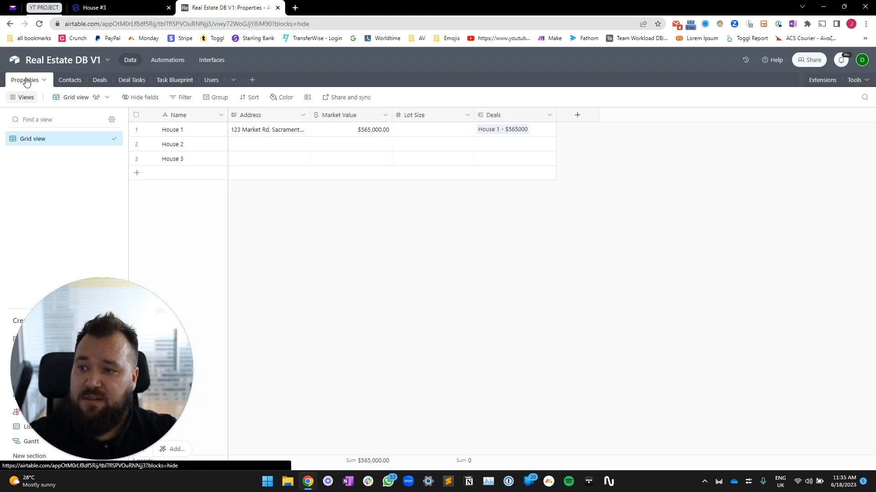
pyautogui.click(549, 305)
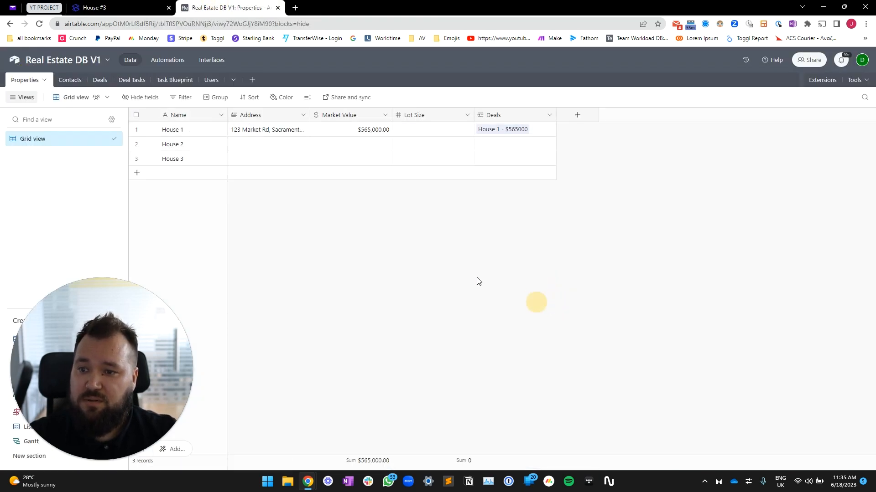
pyautogui.click(153, 7)
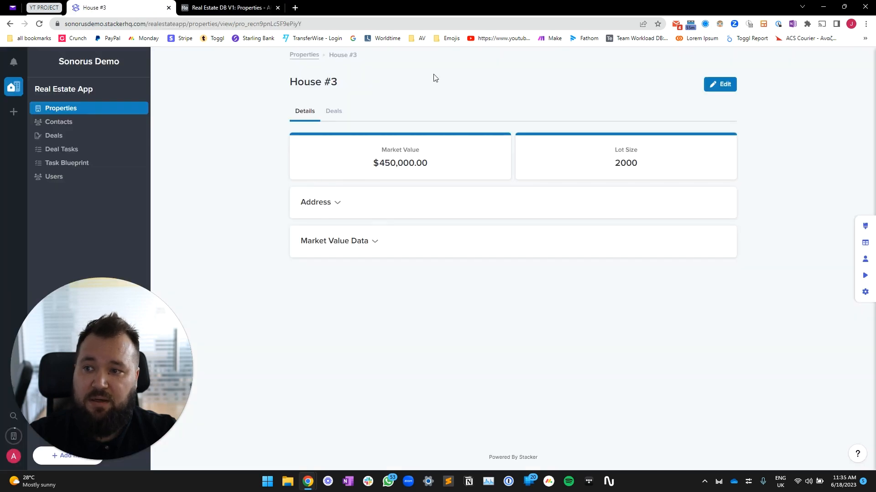
pyautogui.click(224, 6)
pyautogui.click(91, 2)
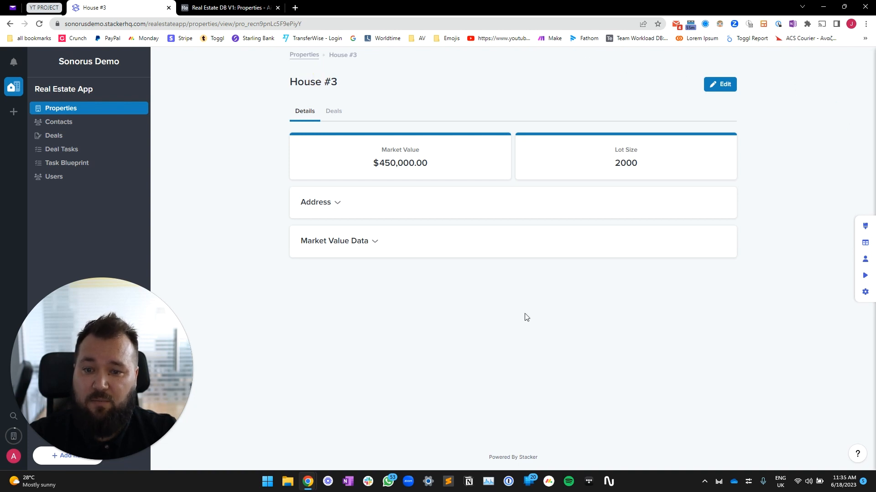
pyautogui.click(61, 111)
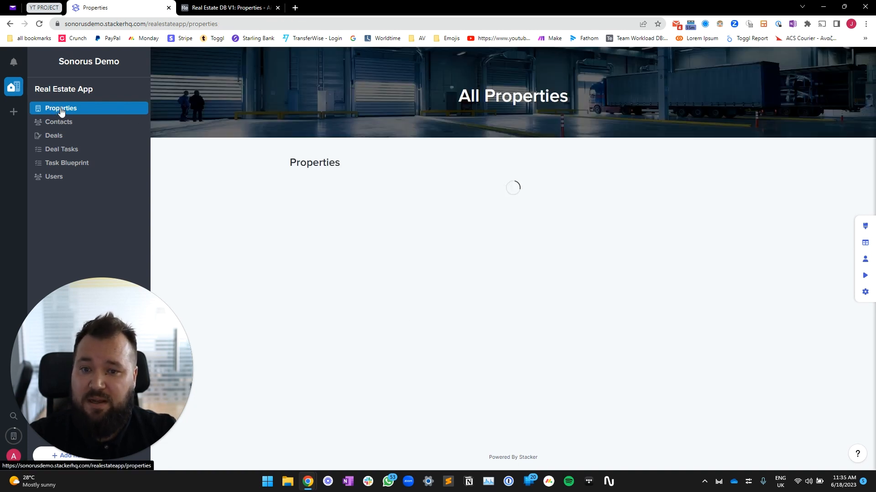
pyautogui.click(319, 247)
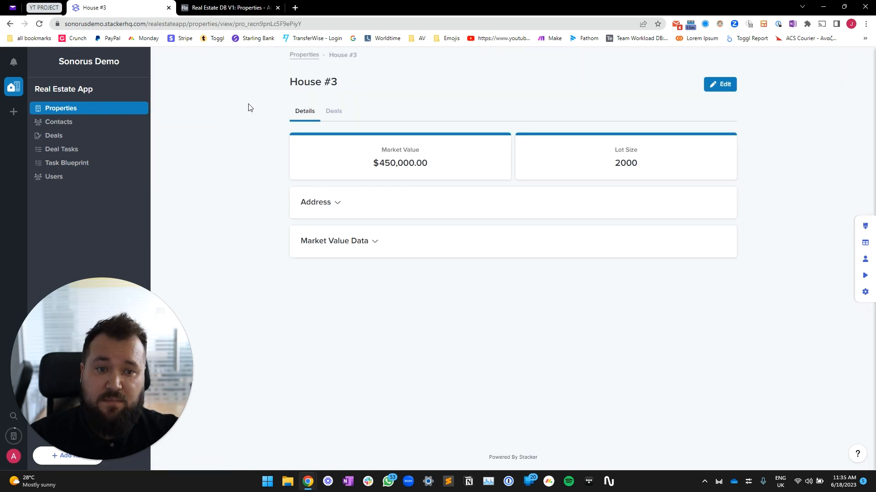